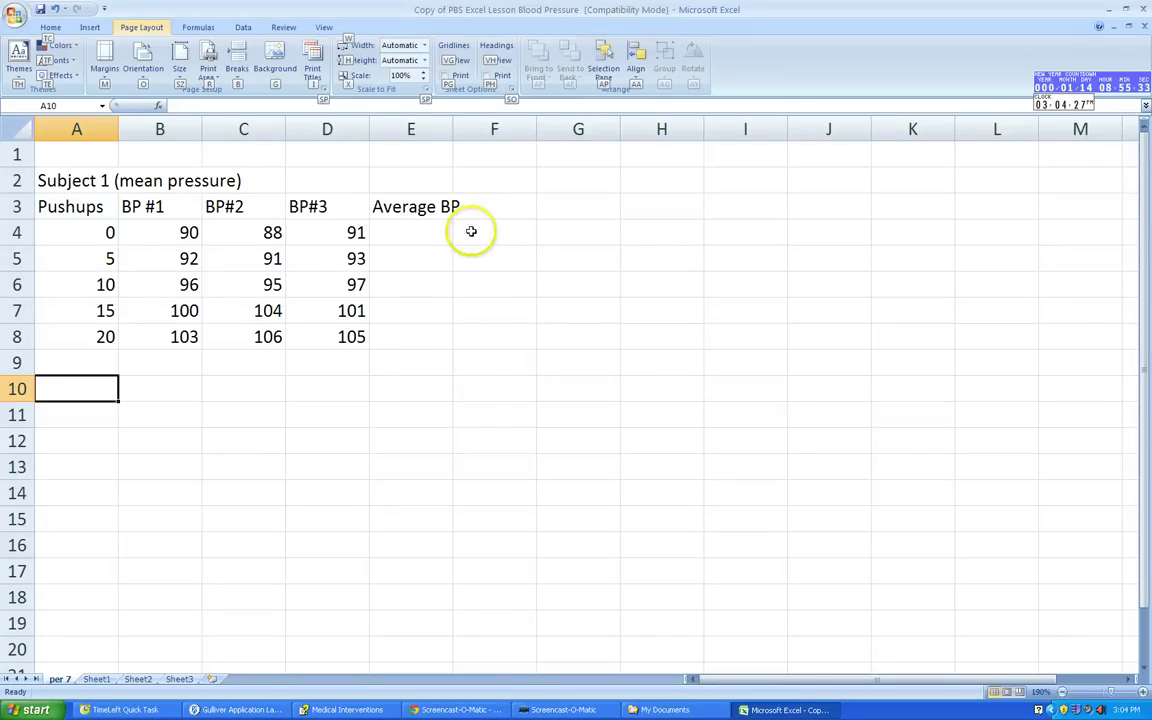
Widen column E so the Average BP heading fits inside it.
{"action": "left_click_drag", "start_coordinate": [453, 128], "coordinate": [487, 128]}
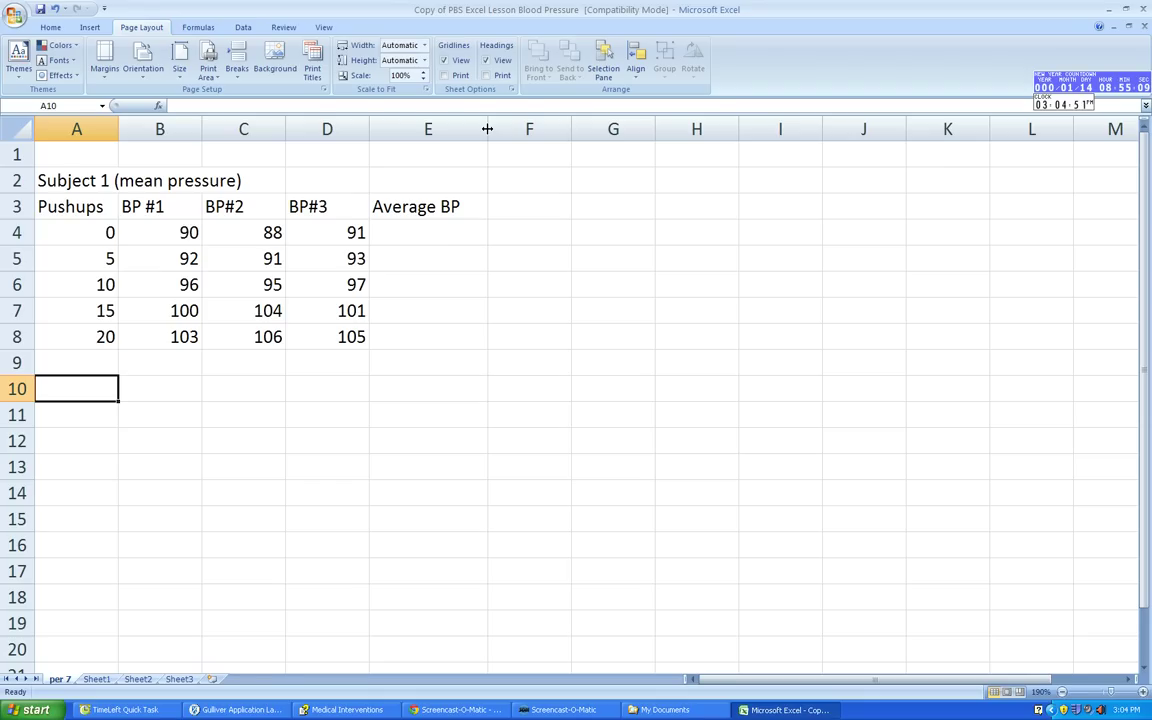
Review the subject title, the pushup counts in column A and the three blood pressure trial headings in row 3.
{"action": "left_click", "coordinate": [85, 180]}
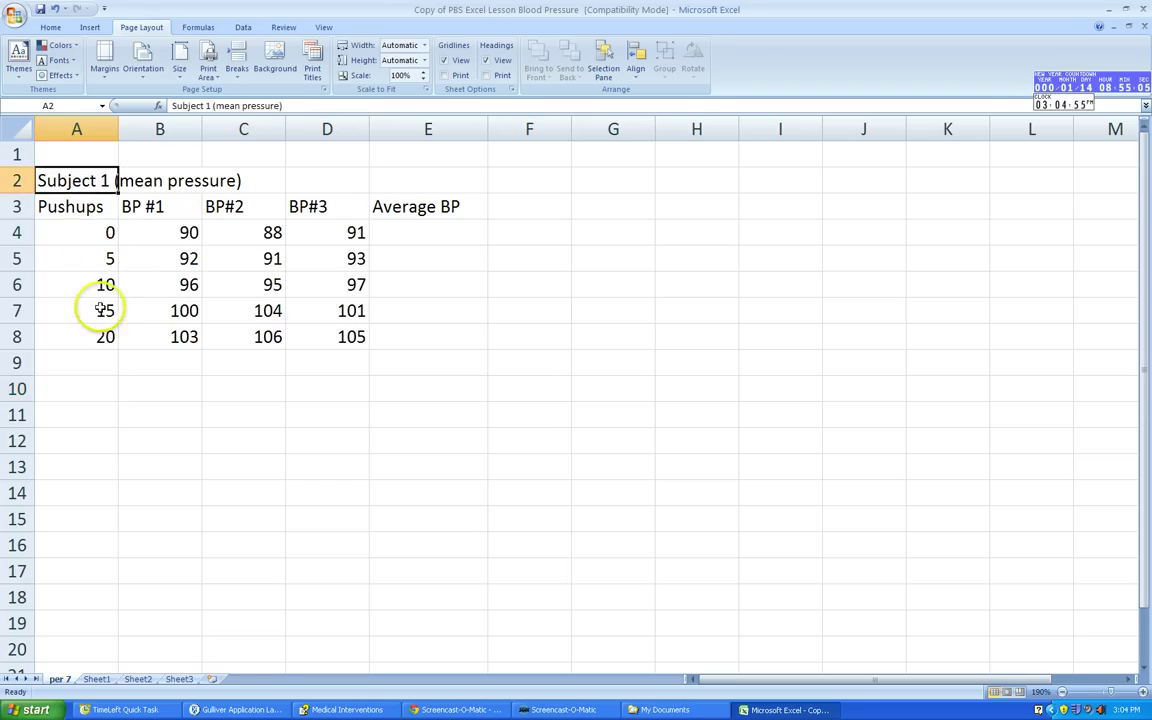
{"action": "left_click", "coordinate": [85, 230]}
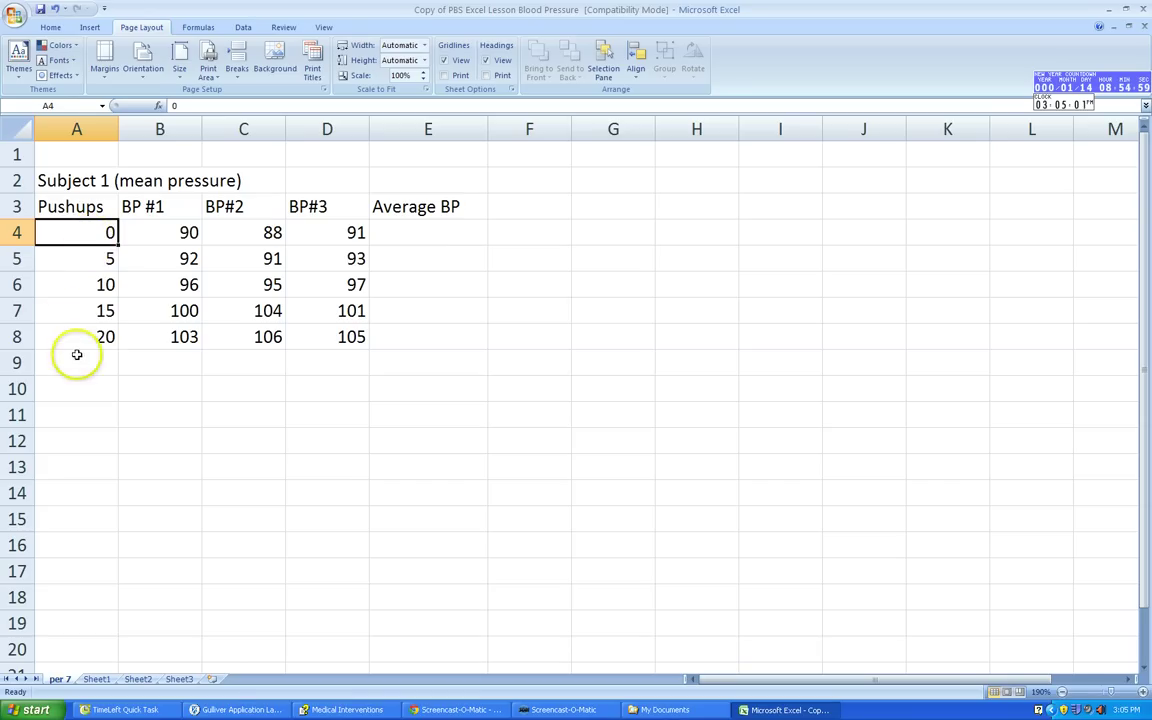
{"action": "left_click", "coordinate": [88, 258]}
{"action": "left_click", "coordinate": [90, 285]}
{"action": "left_click", "coordinate": [92, 310]}
{"action": "left_click", "coordinate": [93, 336]}
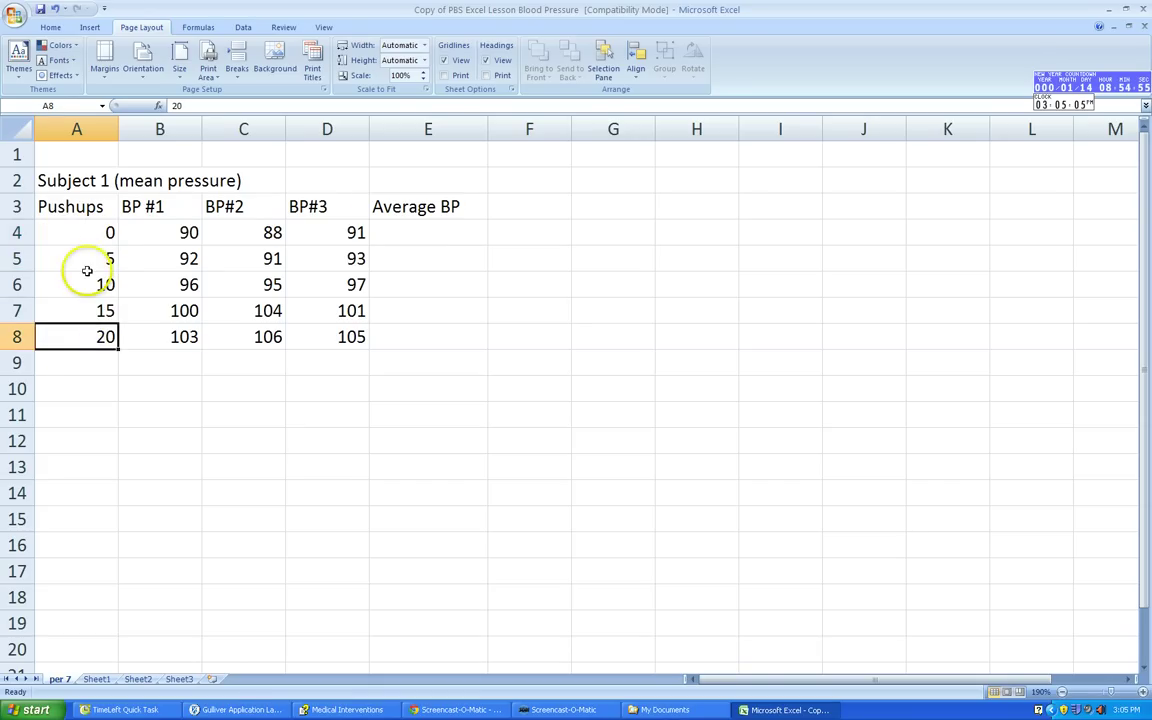
{"action": "left_click", "coordinate": [148, 207]}
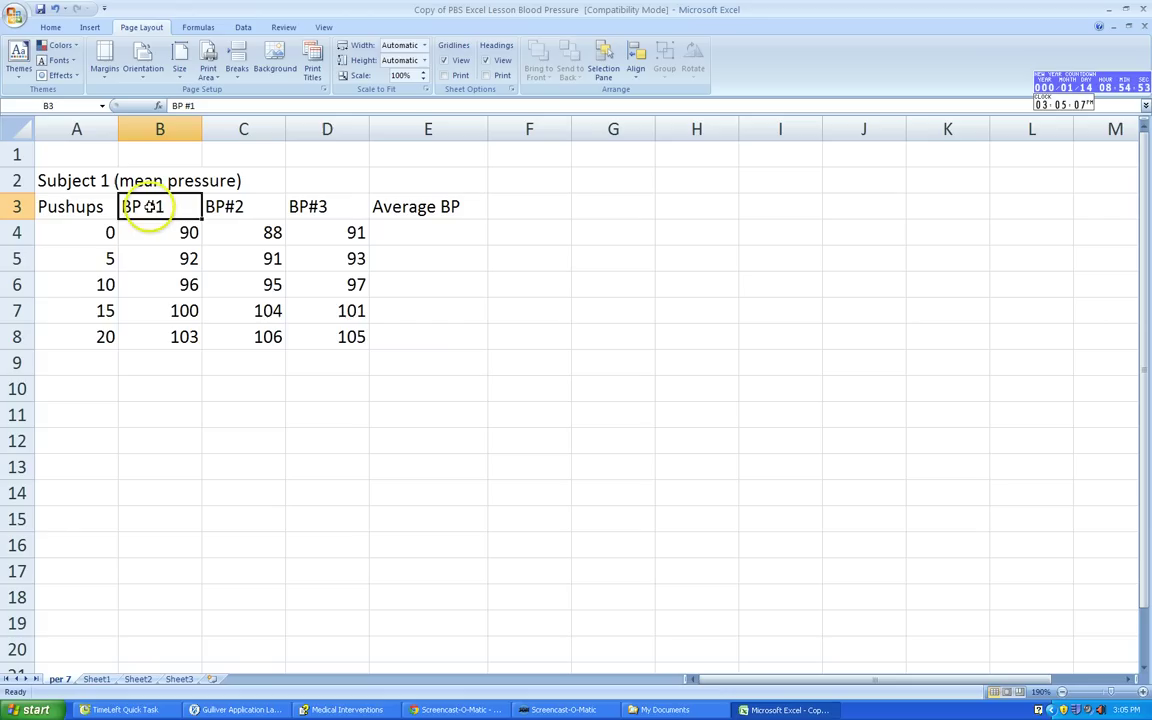
{"action": "left_click", "coordinate": [220, 207]}
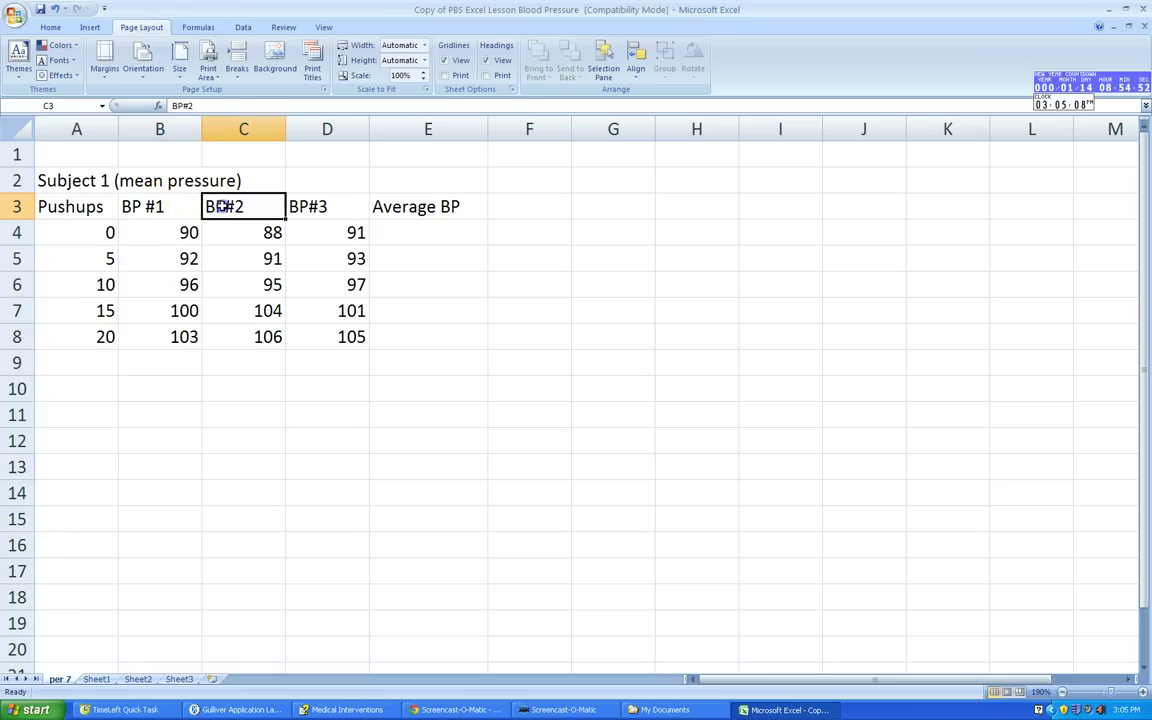
{"action": "left_click", "coordinate": [315, 206]}
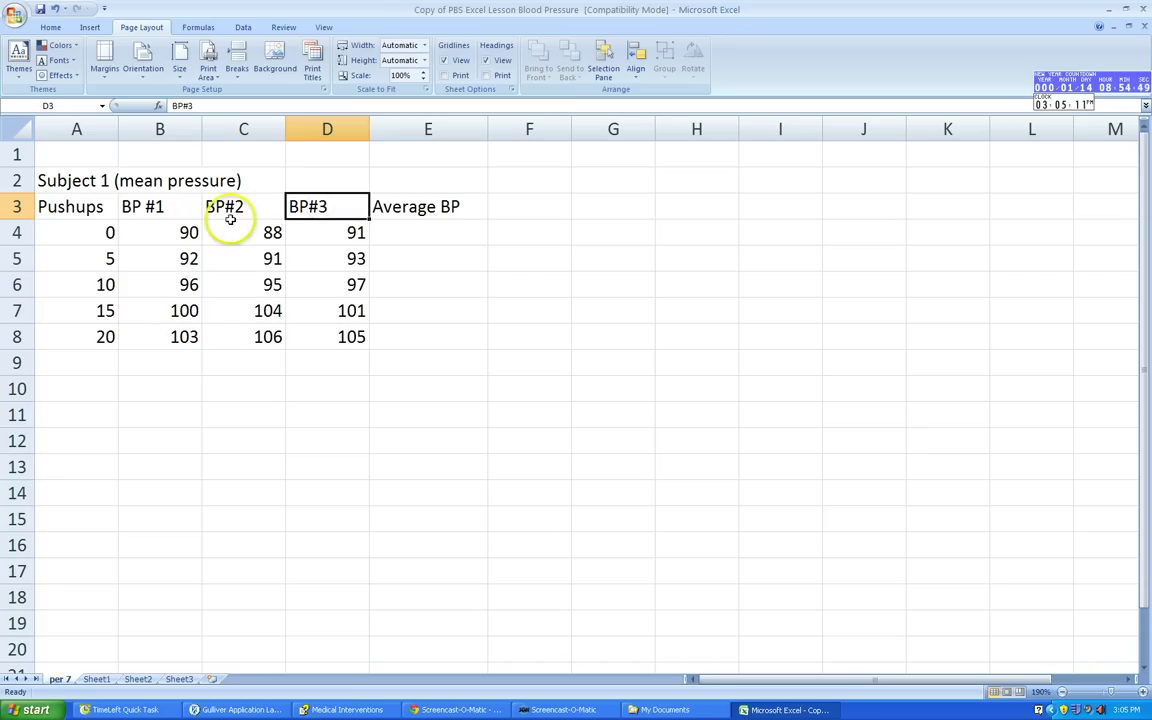
{"action": "left_click", "coordinate": [145, 206]}
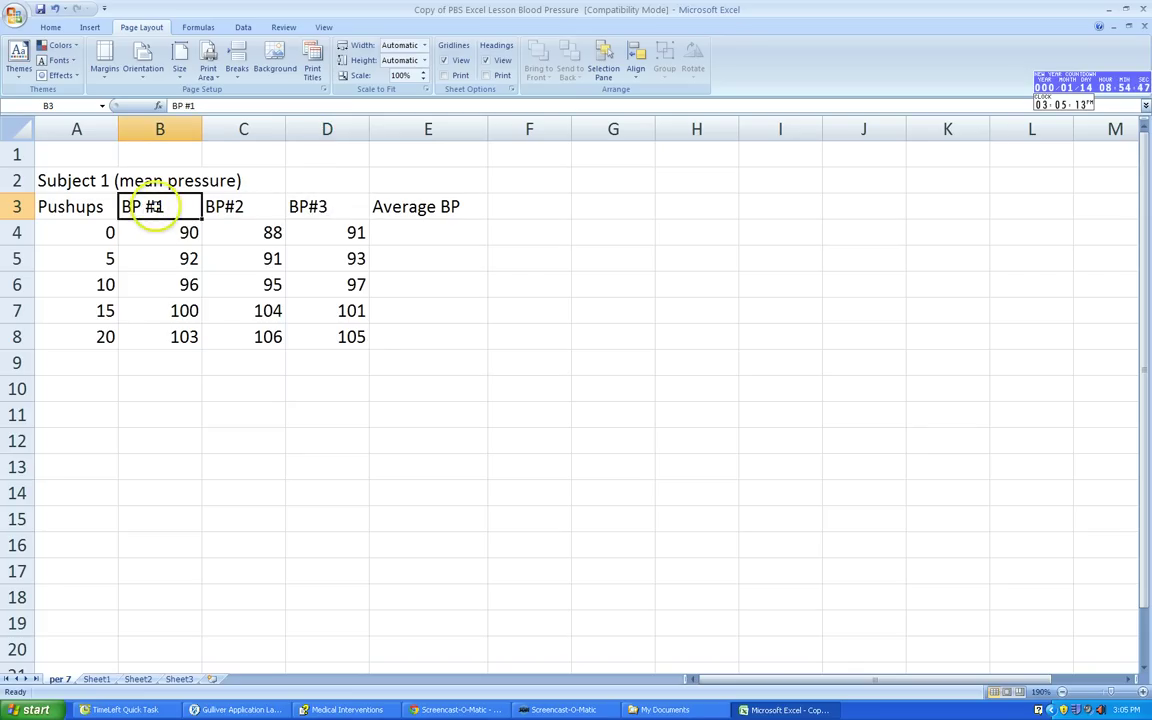
{"action": "left_click", "coordinate": [225, 207]}
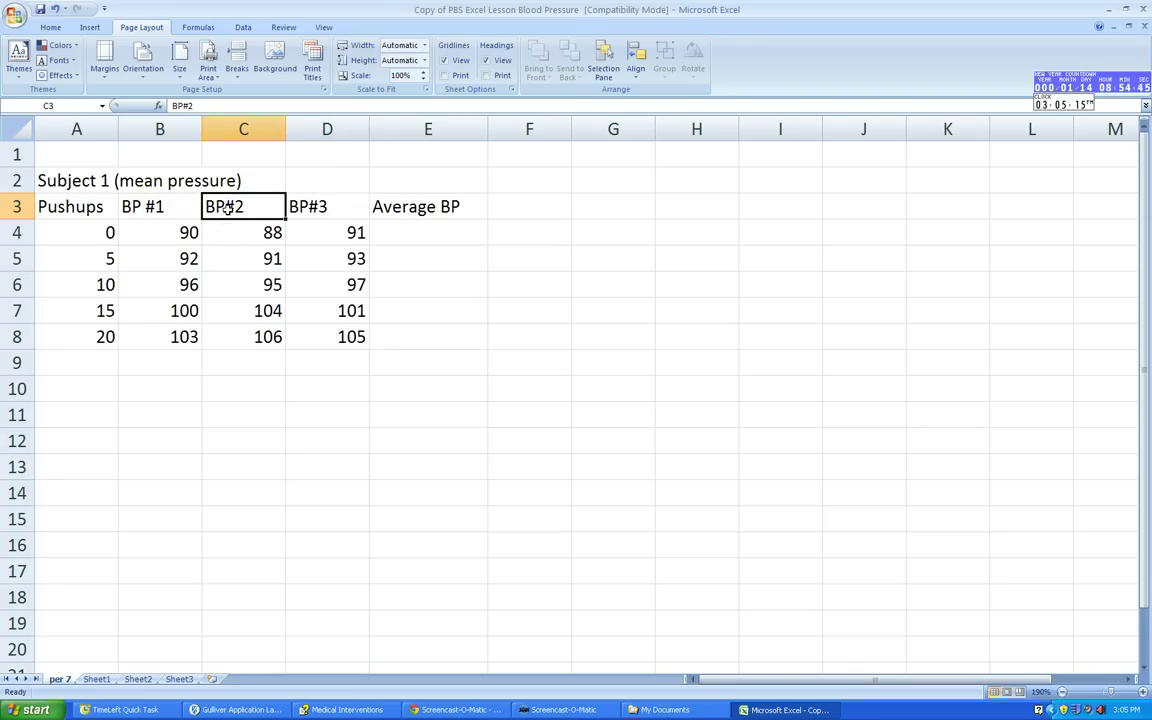
{"action": "left_click", "coordinate": [318, 205]}
{"action": "left_click", "coordinate": [312, 214]}
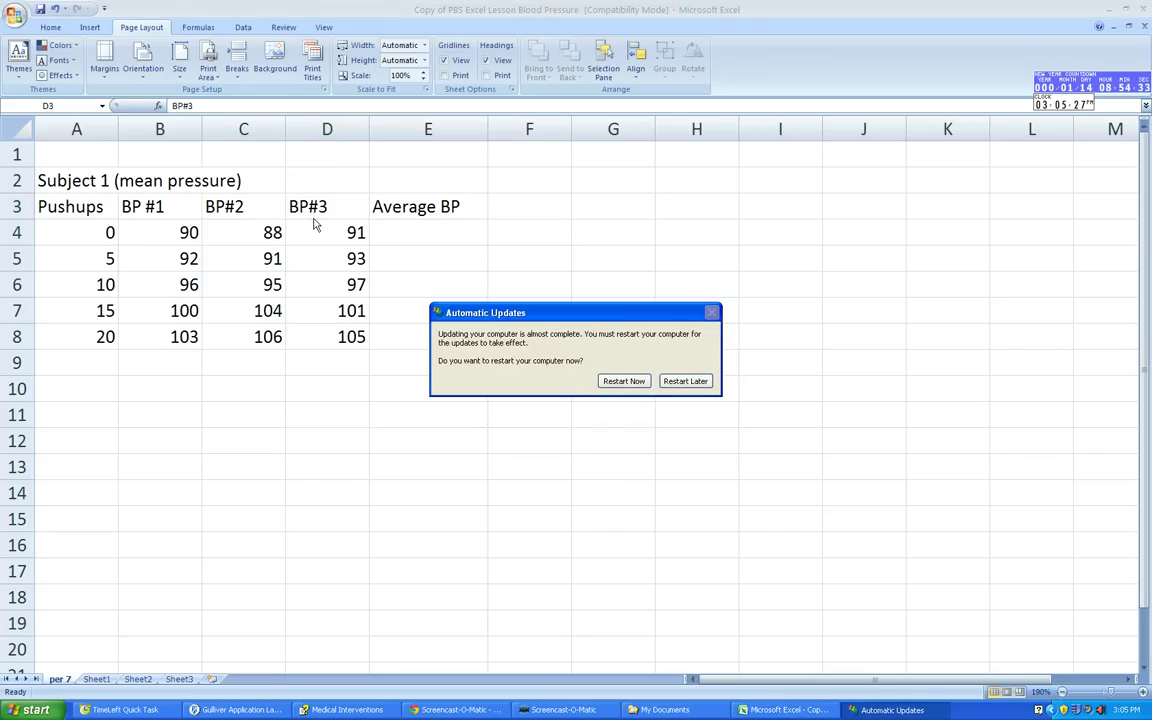
Postpone the computer restart requested by Automatic Updates, and calculate the average of B4:D4 in cell E4 with the AVERAGE function.
{"action": "left_click", "coordinate": [700, 381]}
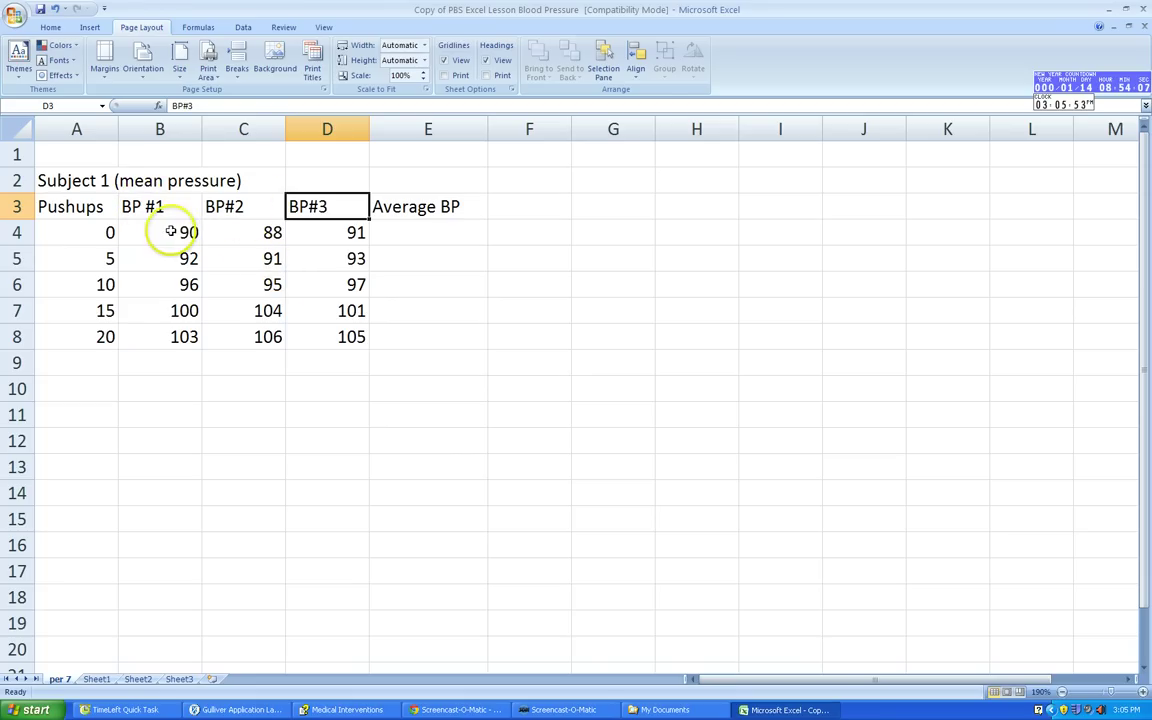
{"action": "left_click", "coordinate": [399, 232]}
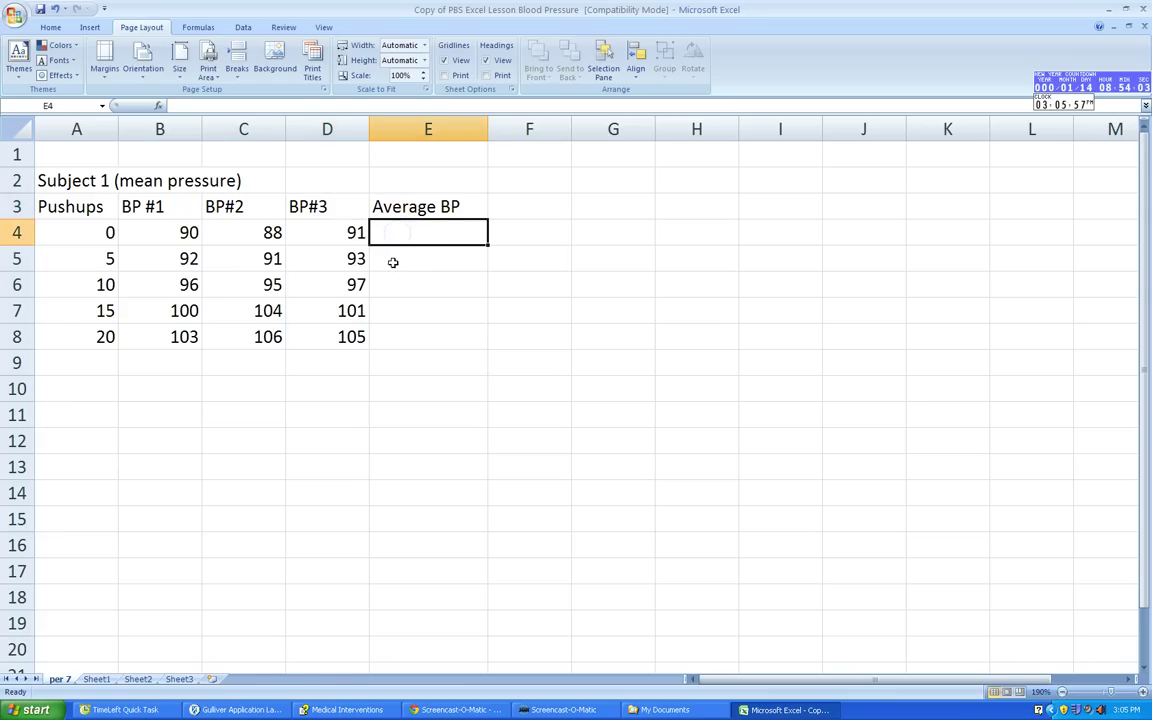
{"action": "double_click", "coordinate": [399, 234]}
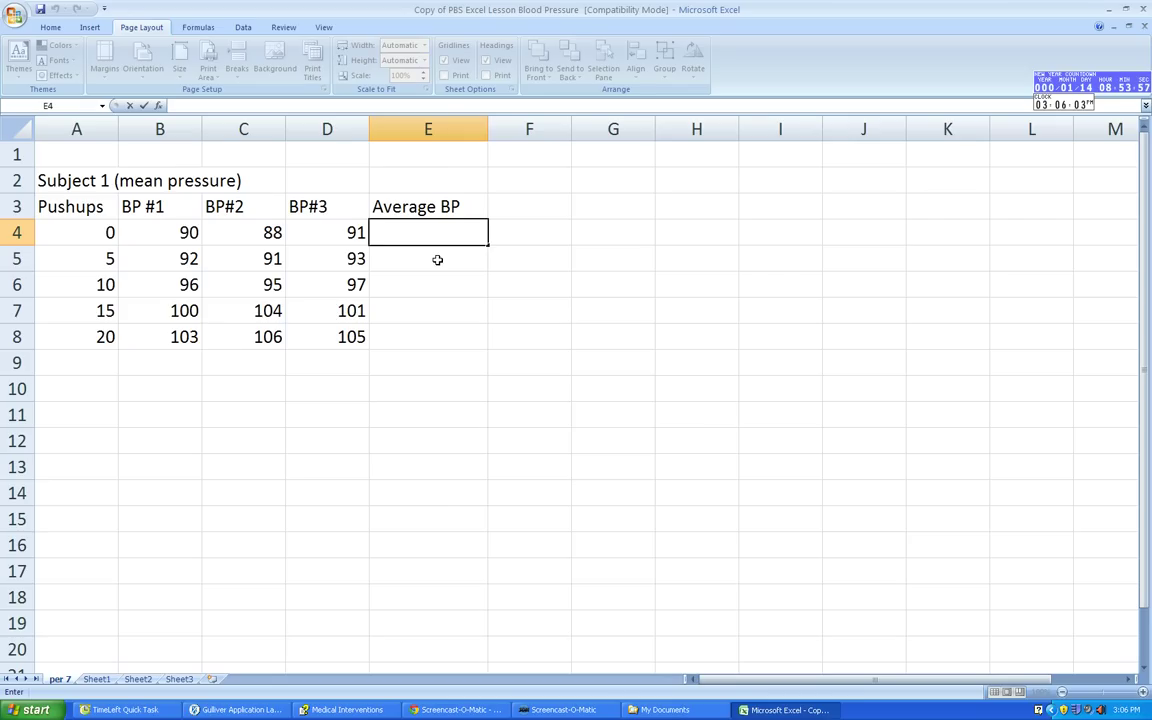
{"action": "type", "text": "=average"}
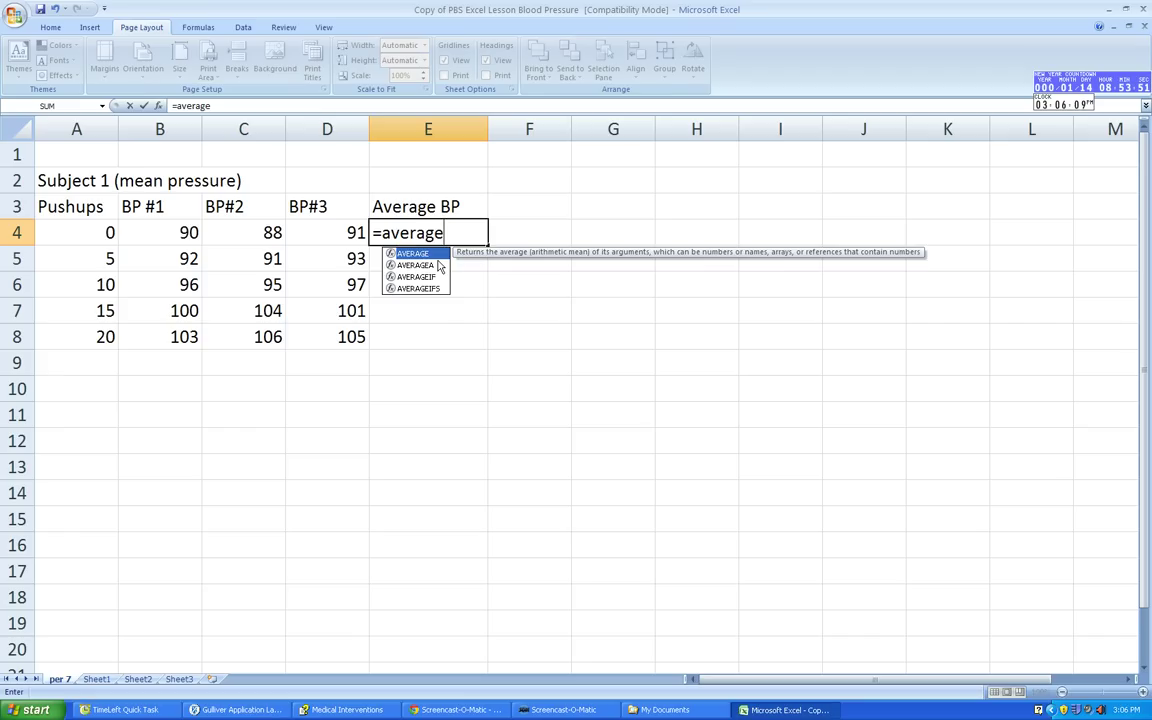
{"action": "type", "text": "("}
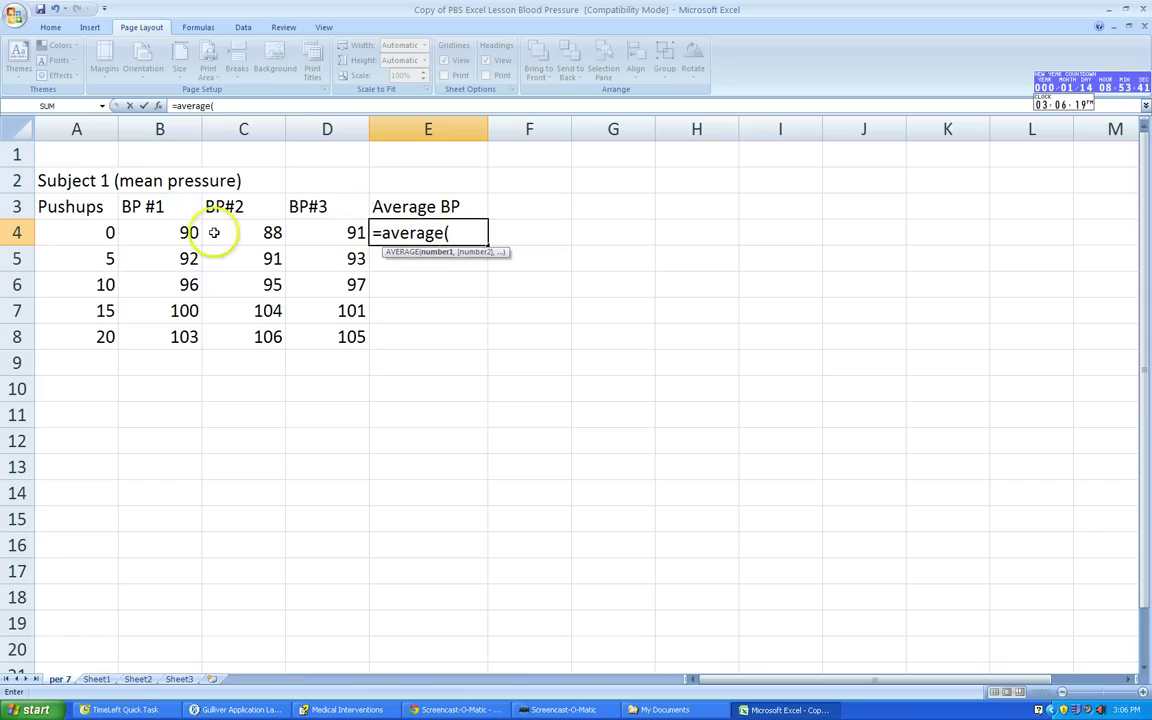
{"action": "left_click", "coordinate": [153, 233]}
{"action": "left_click_drag", "start_coordinate": [153, 233], "coordinate": [318, 230]}
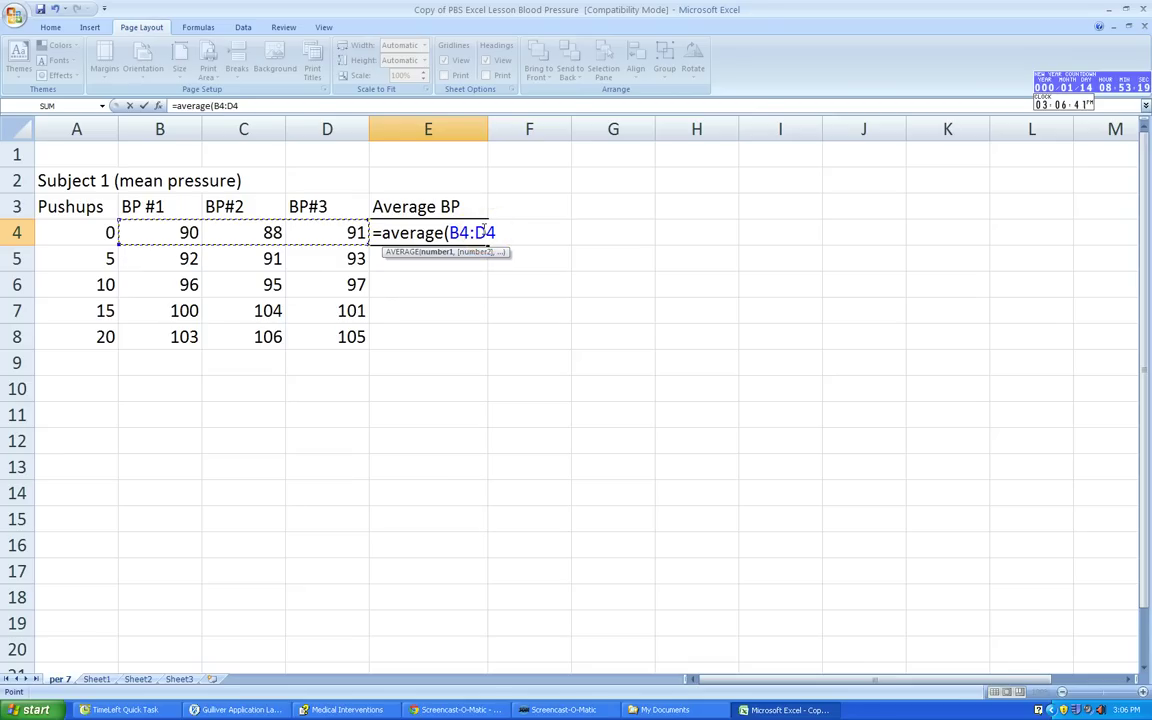
{"action": "type", "text": ")"}
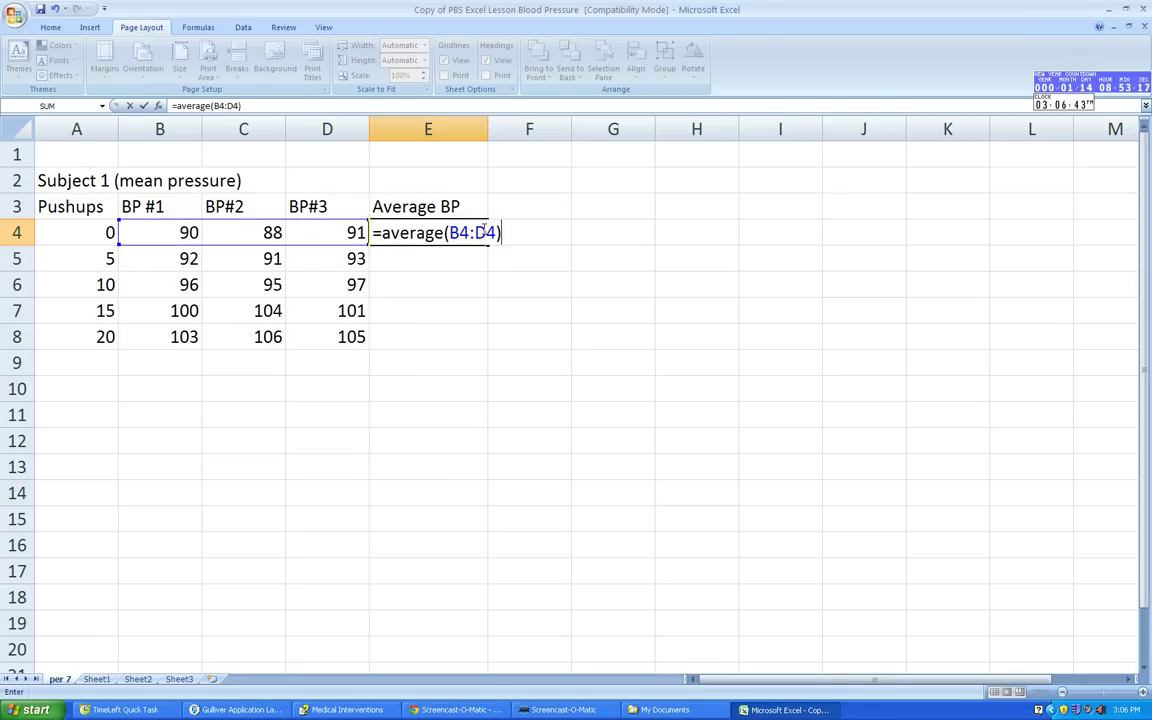
{"action": "key", "text": "Return"}
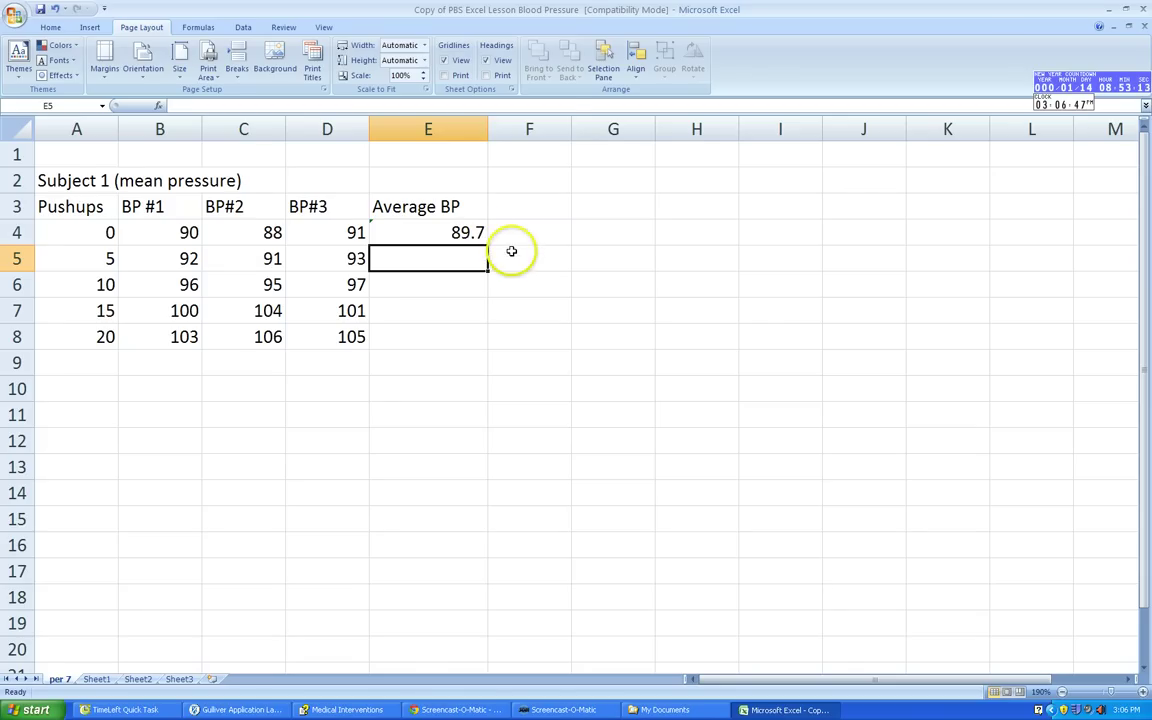
Narrow column E slightly and format the average in cell E4 to show four decimal places.
{"action": "left_click_drag", "start_coordinate": [488, 129], "coordinate": [479, 129]}
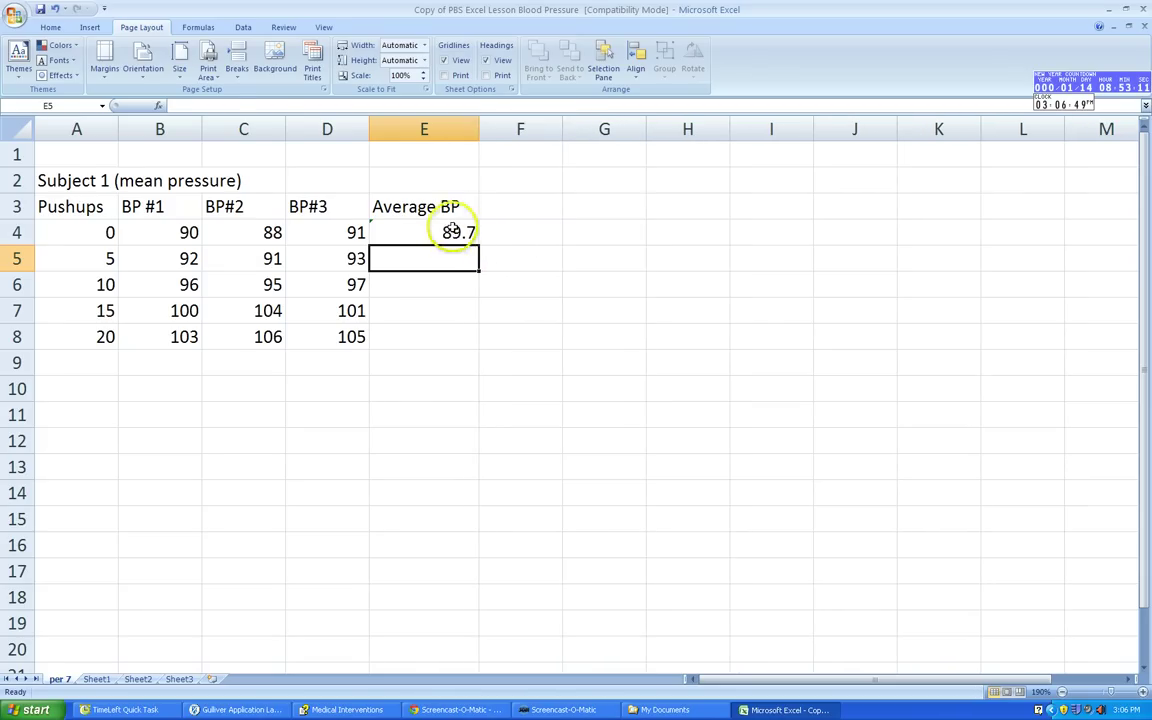
{"action": "right_click", "coordinate": [449, 232]}
{"action": "left_click", "coordinate": [432, 231]}
{"action": "right_click", "coordinate": [446, 234]}
{"action": "left_click", "coordinate": [473, 398]}
{"action": "left_click", "coordinate": [505, 321]}
{"action": "left_click", "coordinate": [505, 321]}
{"action": "left_click", "coordinate": [505, 321]}
{"action": "left_click", "coordinate": [541, 534]}
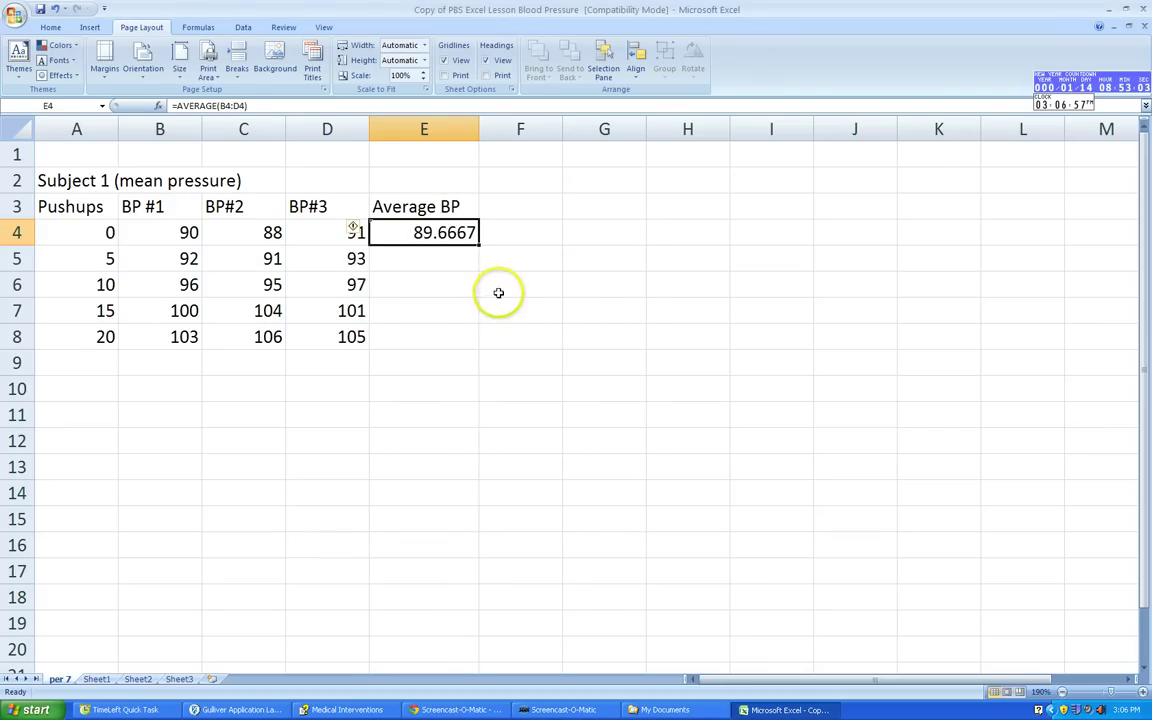
{"action": "left_click", "coordinate": [501, 301]}
Format the average in cell E4 to one decimal place and trim column E's width slightly.
{"action": "right_click", "coordinate": [446, 234]}
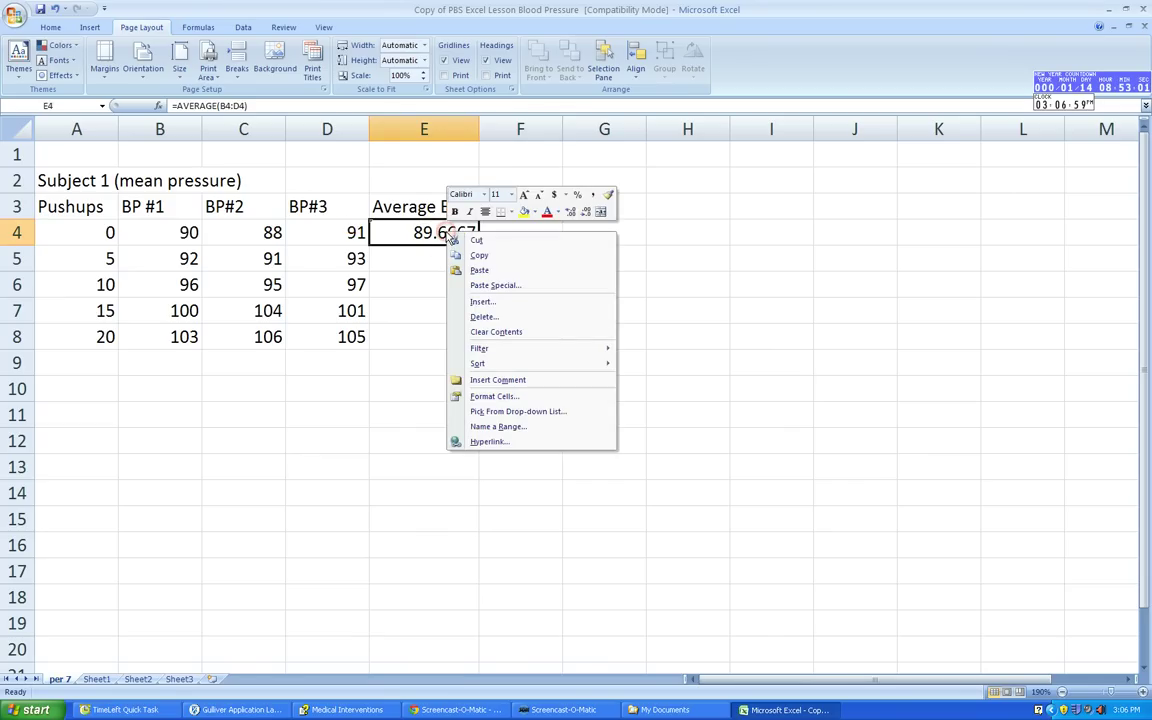
{"action": "left_click", "coordinate": [494, 398]}
{"action": "left_click", "coordinate": [396, 302]}
{"action": "left_click", "coordinate": [529, 328]}
{"action": "left_click", "coordinate": [529, 328]}
{"action": "left_click", "coordinate": [529, 328]}
{"action": "left_click", "coordinate": [575, 539]}
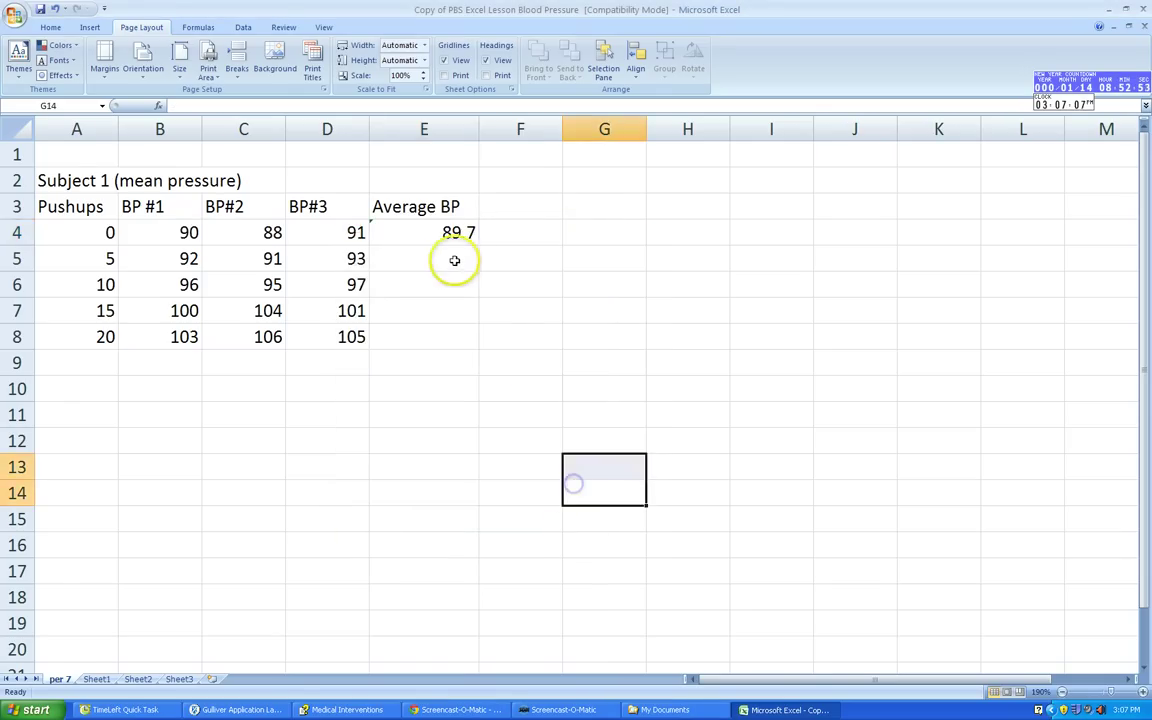
{"action": "left_click_drag", "start_coordinate": [478, 134], "coordinate": [474, 134]}
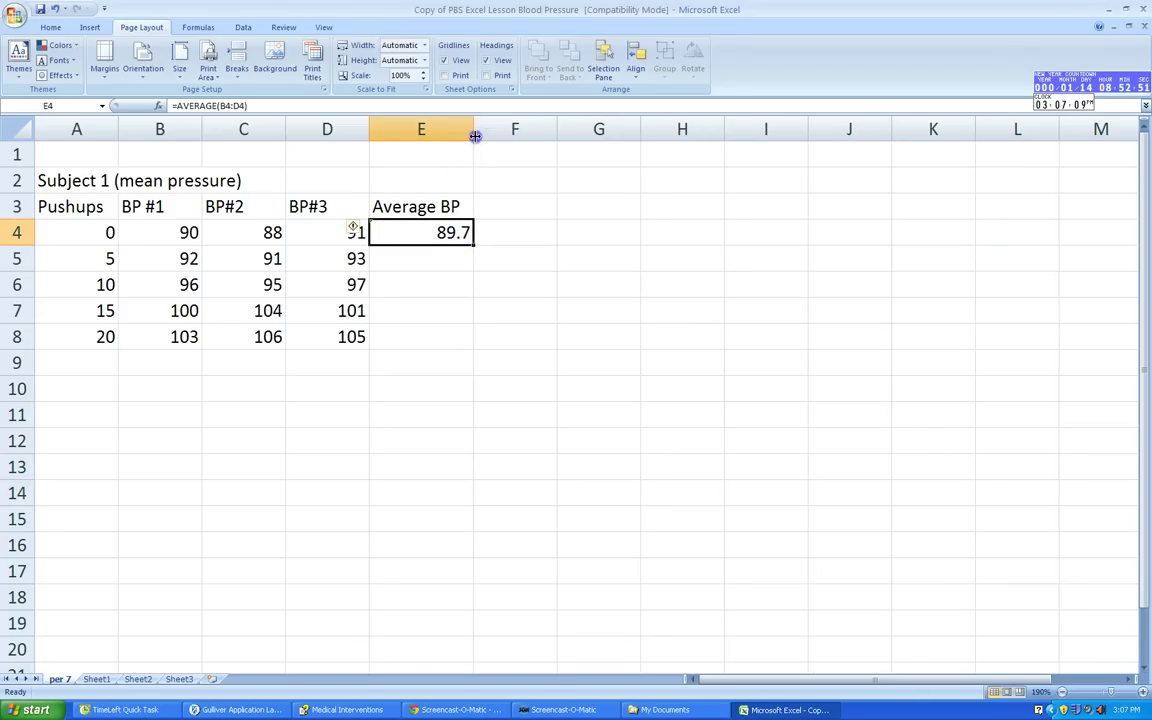
Add the unit to the heading in cell E3 so it reads "Average BP (mm Hg)".
{"action": "left_click", "coordinate": [455, 210]}
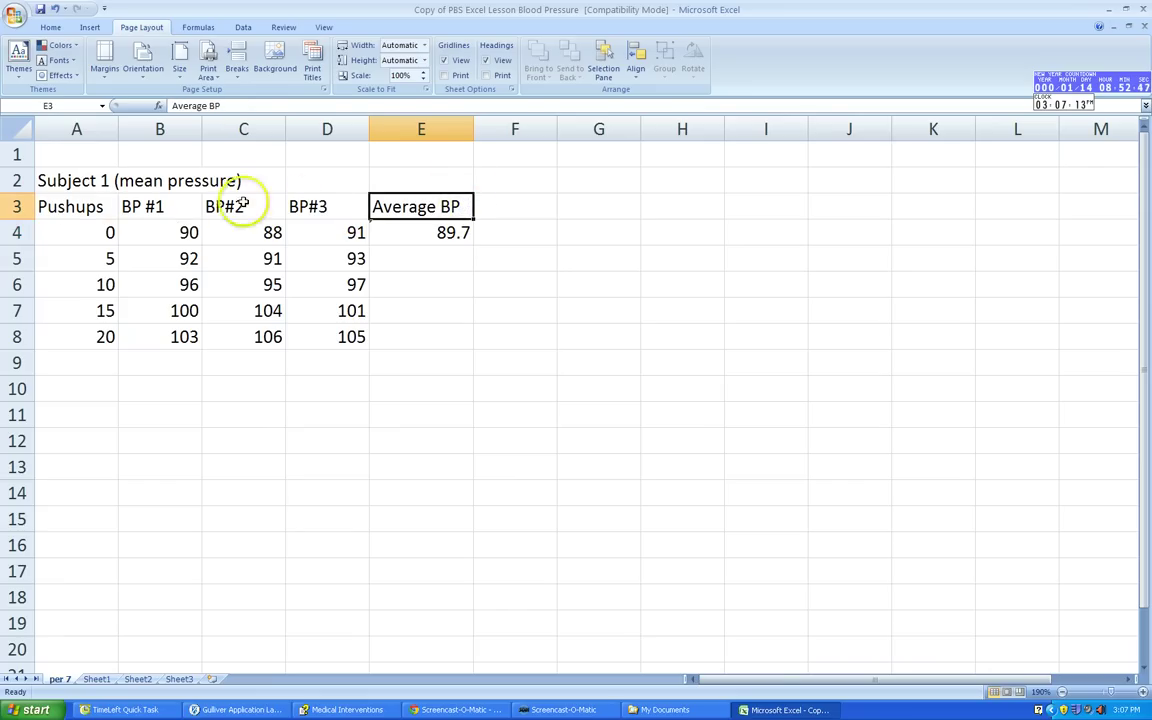
{"action": "double_click", "coordinate": [471, 206]}
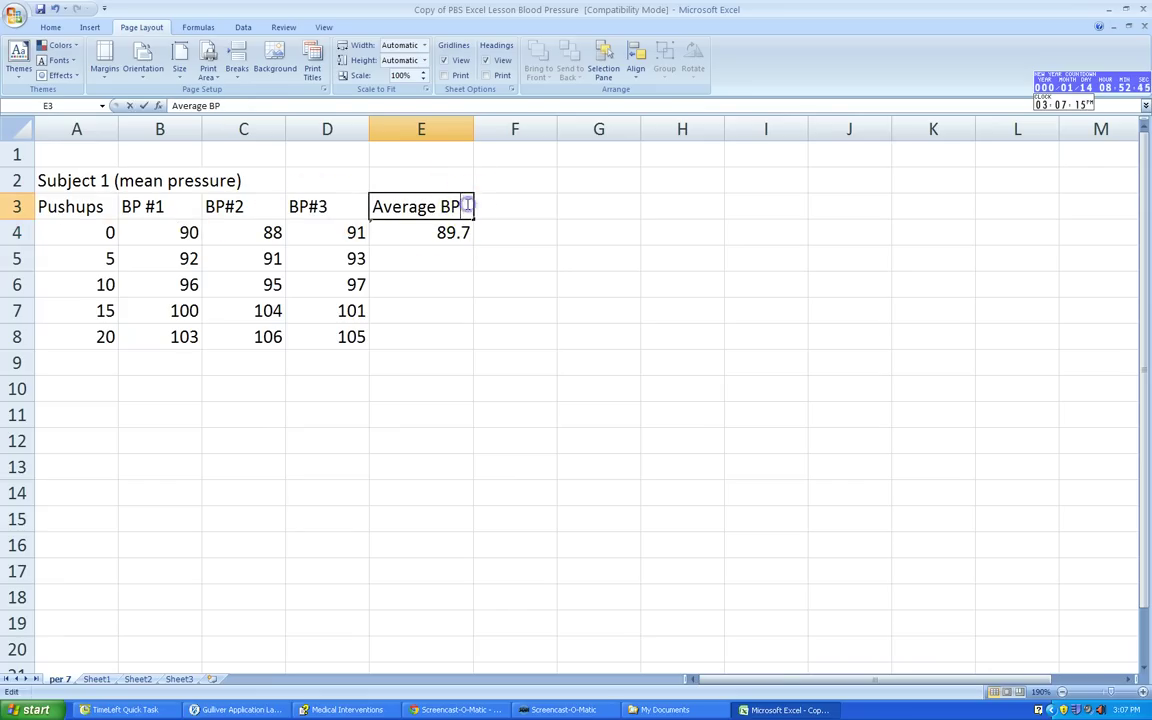
{"action": "type", "text": "(mm"}
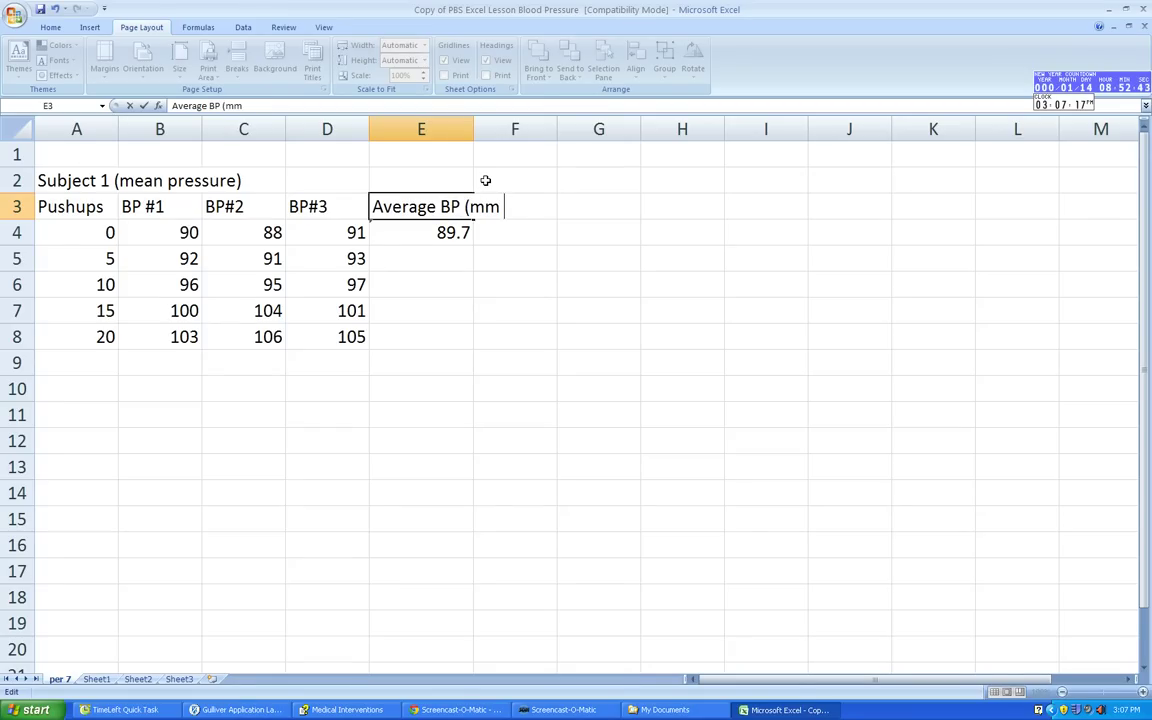
{"action": "type", "text": " Hg)"}
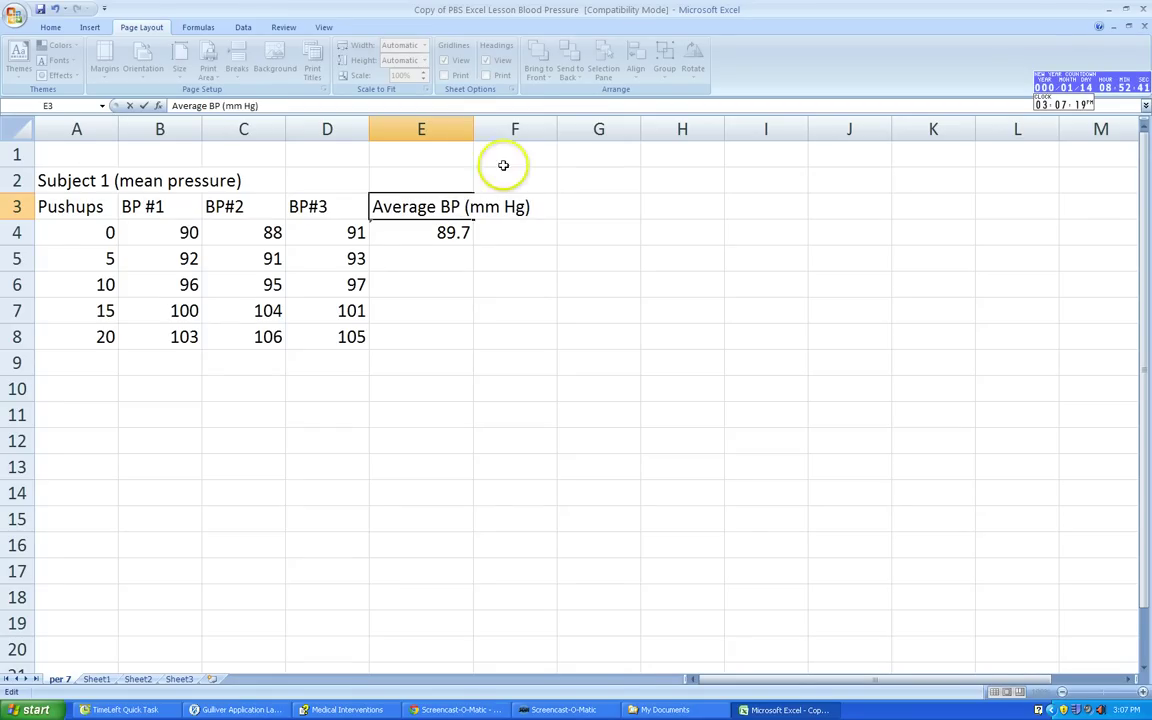
{"action": "left_click", "coordinate": [505, 156]}
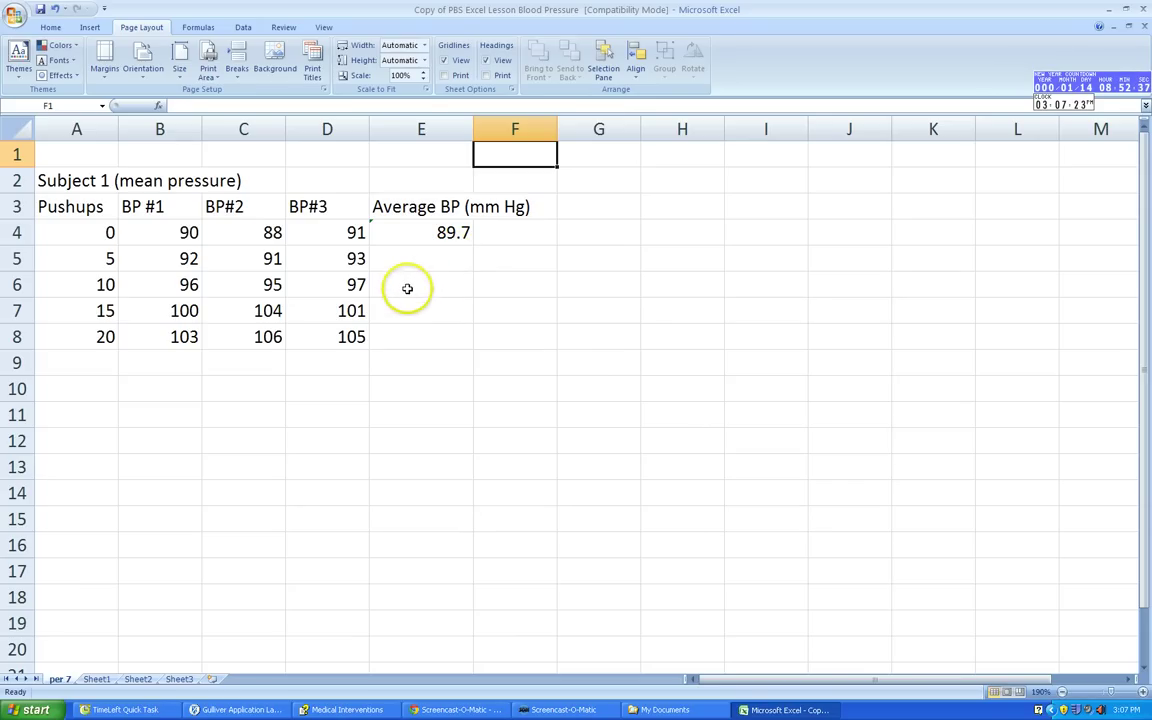
Fill the average formula from cell E4 down through E8 for the remaining pushup counts.
{"action": "left_click", "coordinate": [425, 233]}
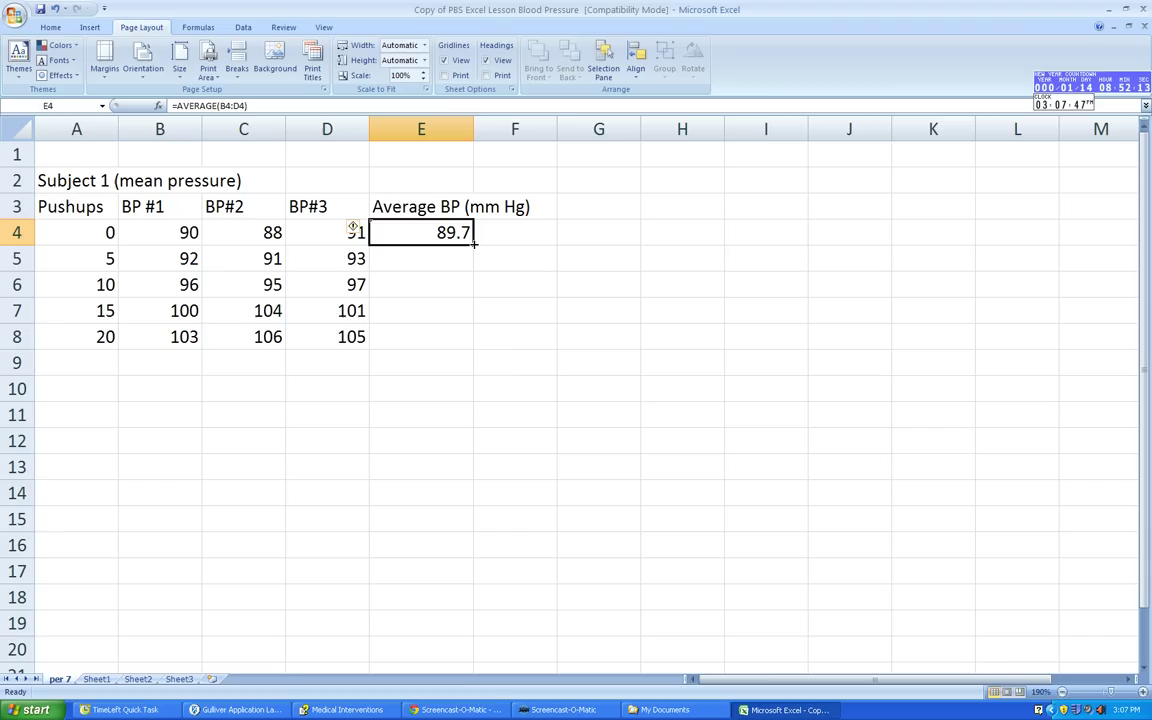
{"action": "left_click_drag", "start_coordinate": [474, 243], "coordinate": [455, 338]}
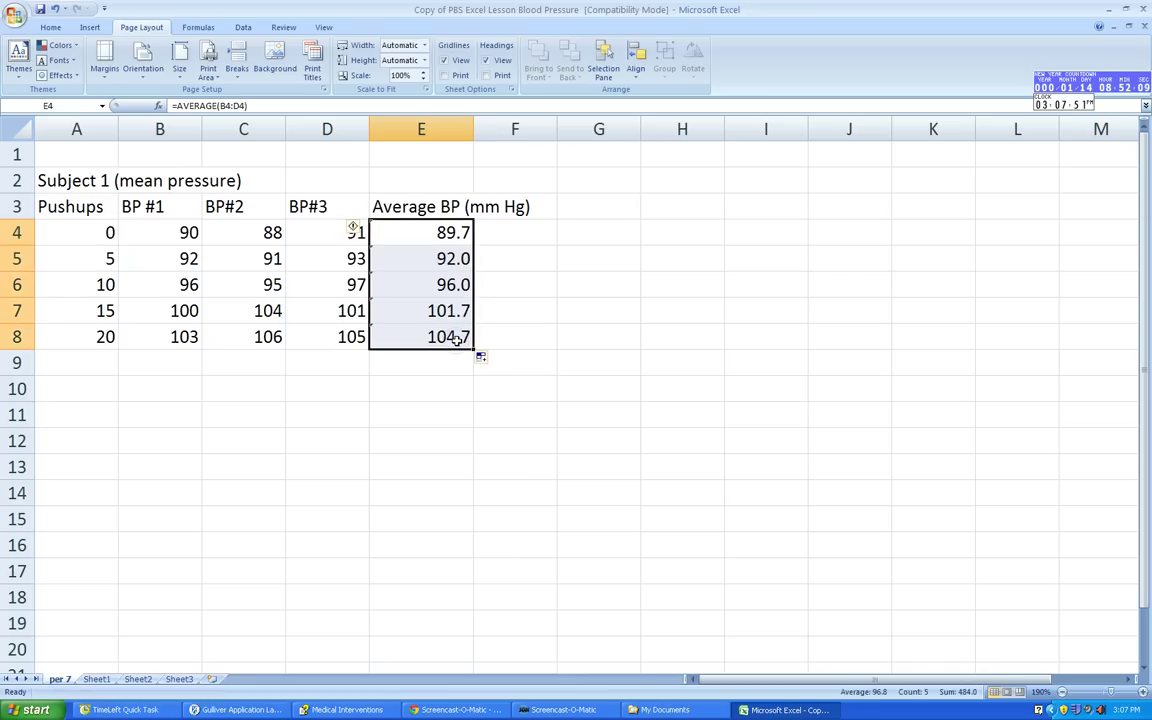
{"action": "left_click", "coordinate": [441, 338]}
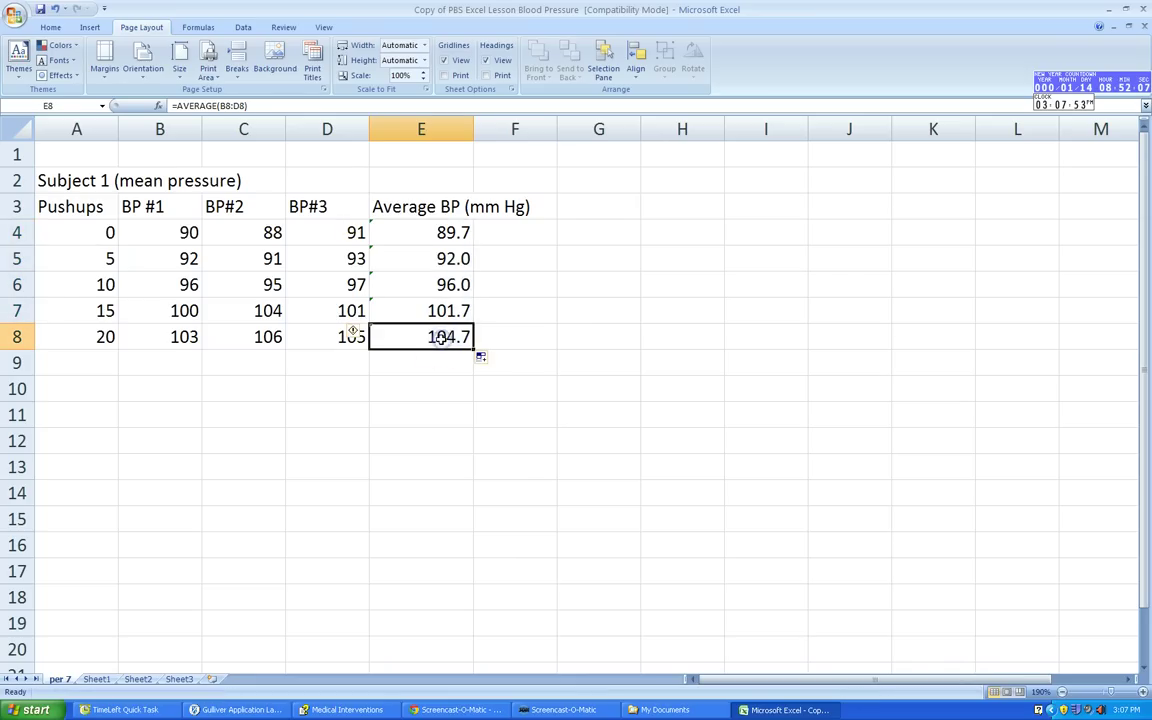
Check the average blood pressure formulas in E4 to E8 against the trial readings in each row.
{"action": "left_click", "coordinate": [452, 232]}
{"action": "left_click", "coordinate": [427, 260]}
{"action": "left_click", "coordinate": [427, 287]}
{"action": "left_click", "coordinate": [427, 318]}
{"action": "left_click", "coordinate": [427, 336]}
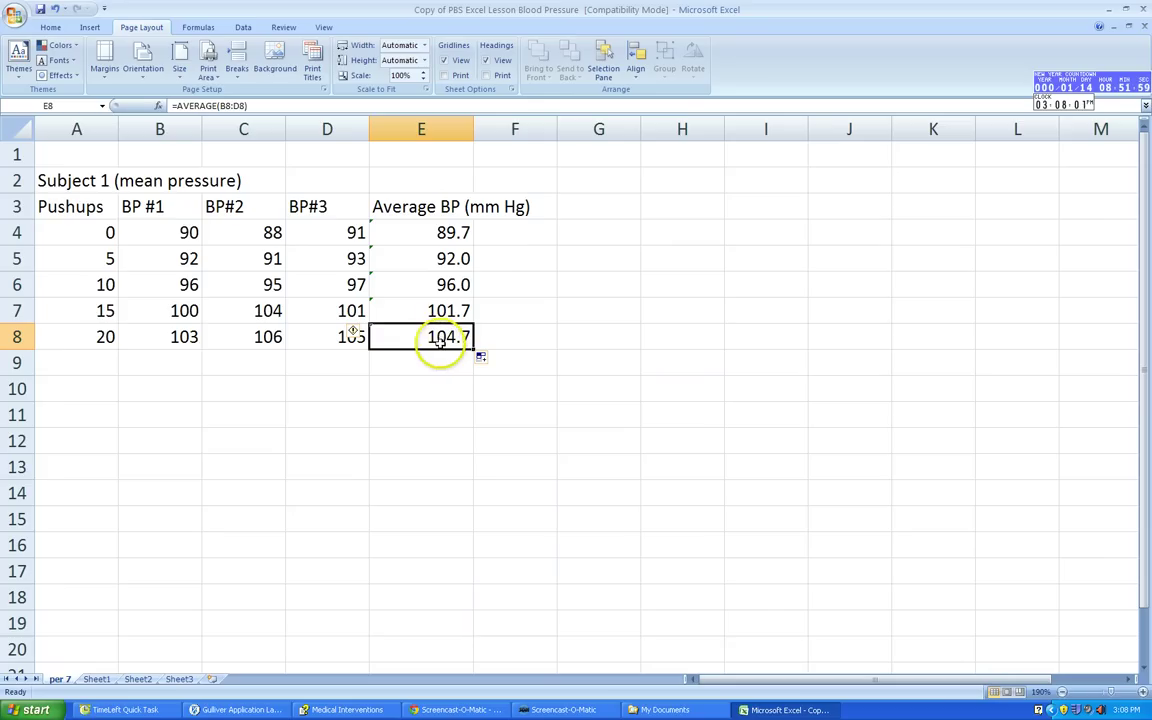
{"action": "left_click", "coordinate": [428, 230]}
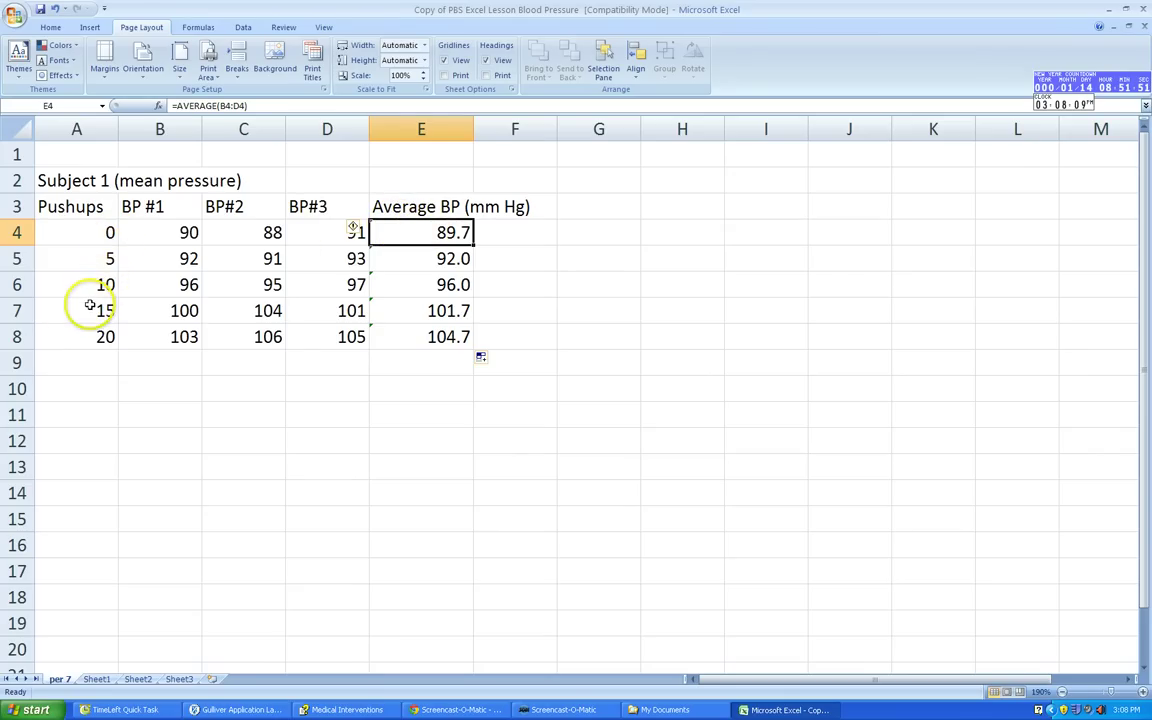
{"action": "left_click", "coordinate": [414, 333]}
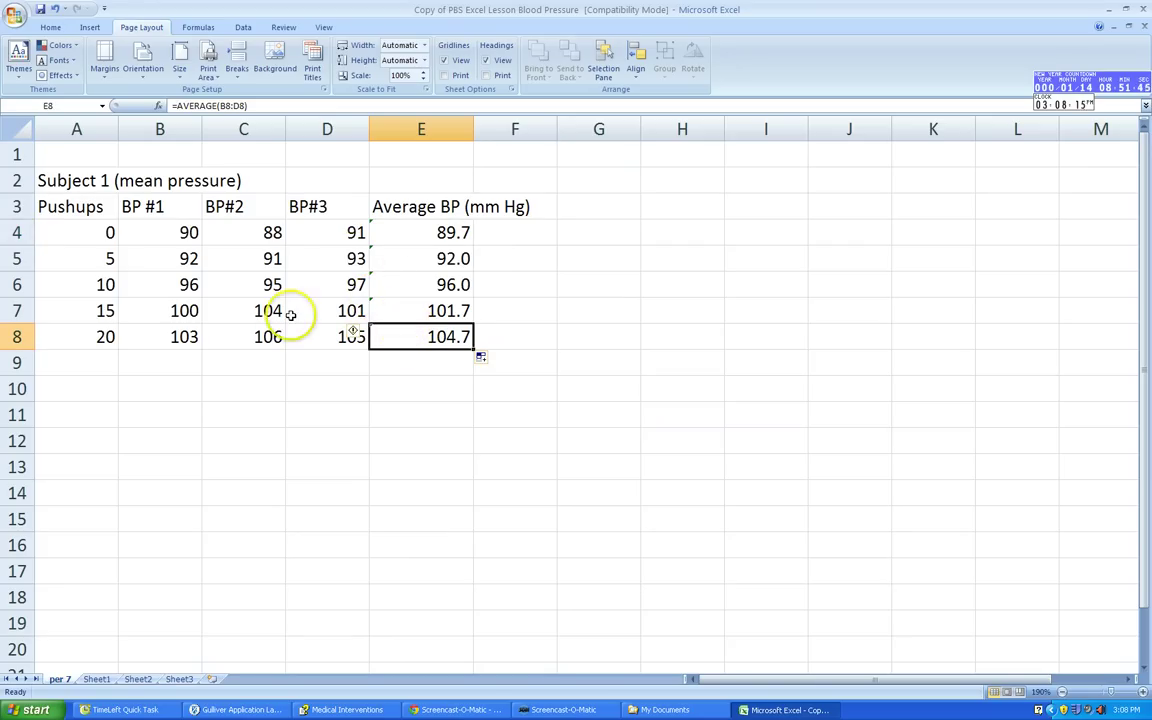
{"action": "left_click", "coordinate": [264, 371]}
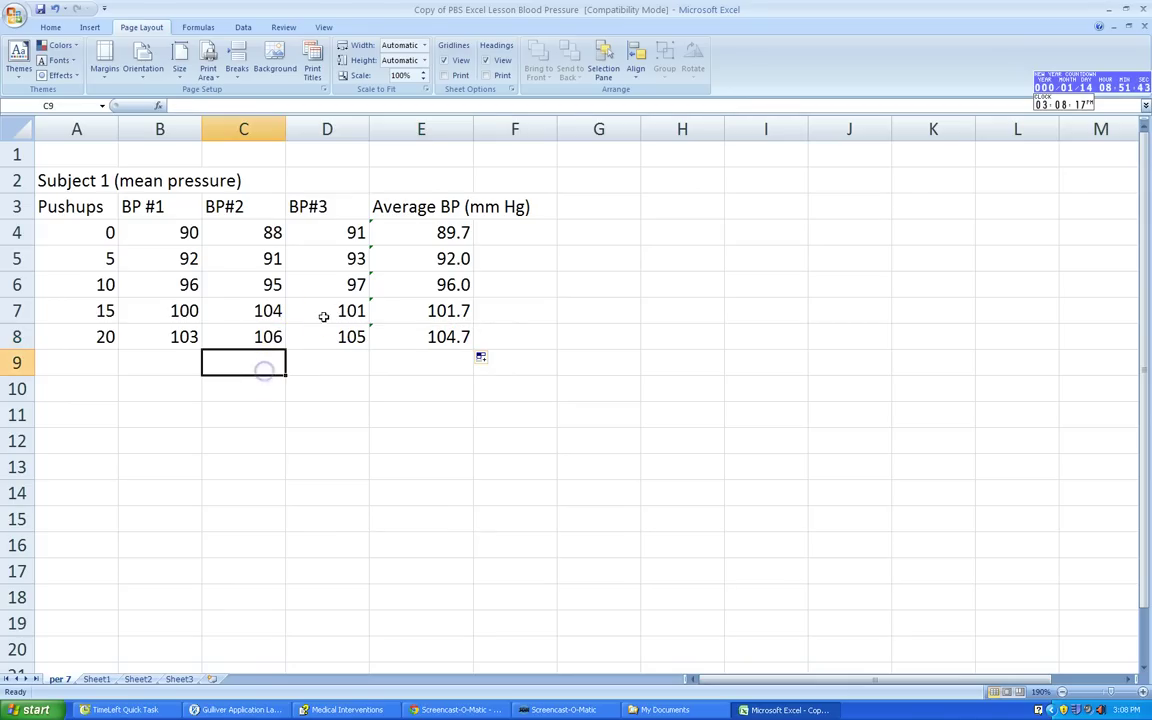
Insert a scatter chart with only markers from the pushup counts in A4:A8 and the averages in E4:E8.
{"action": "left_click", "coordinate": [333, 306]}
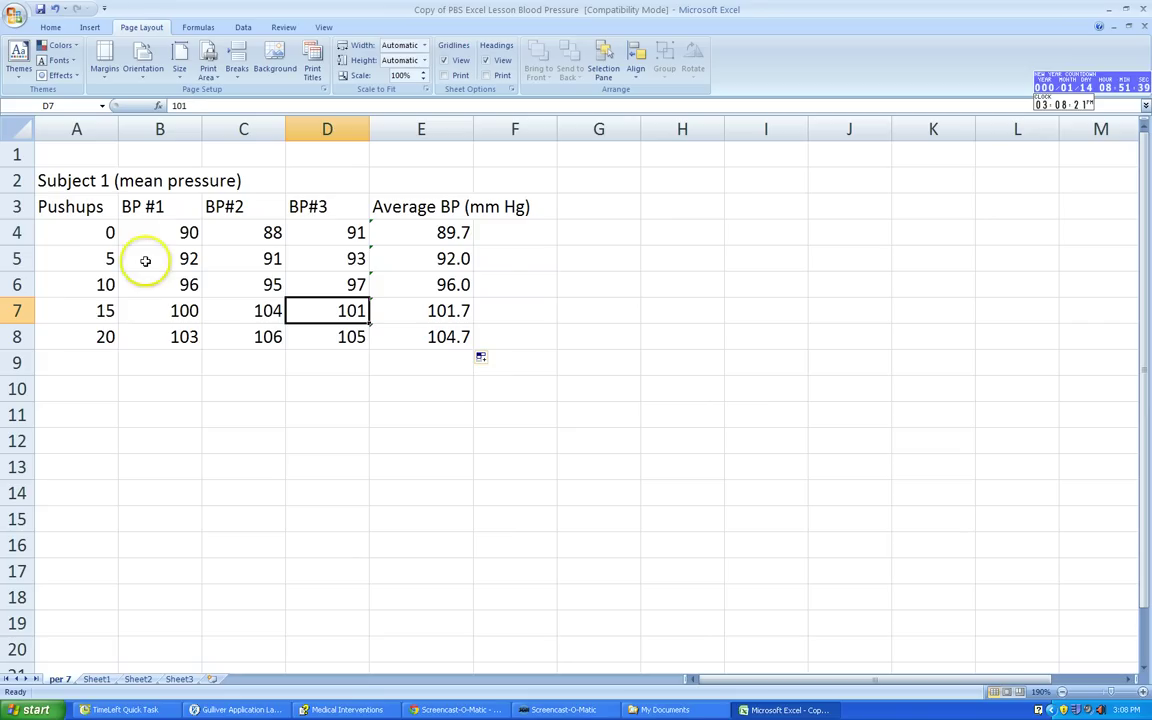
{"action": "left_click", "coordinate": [95, 231]}
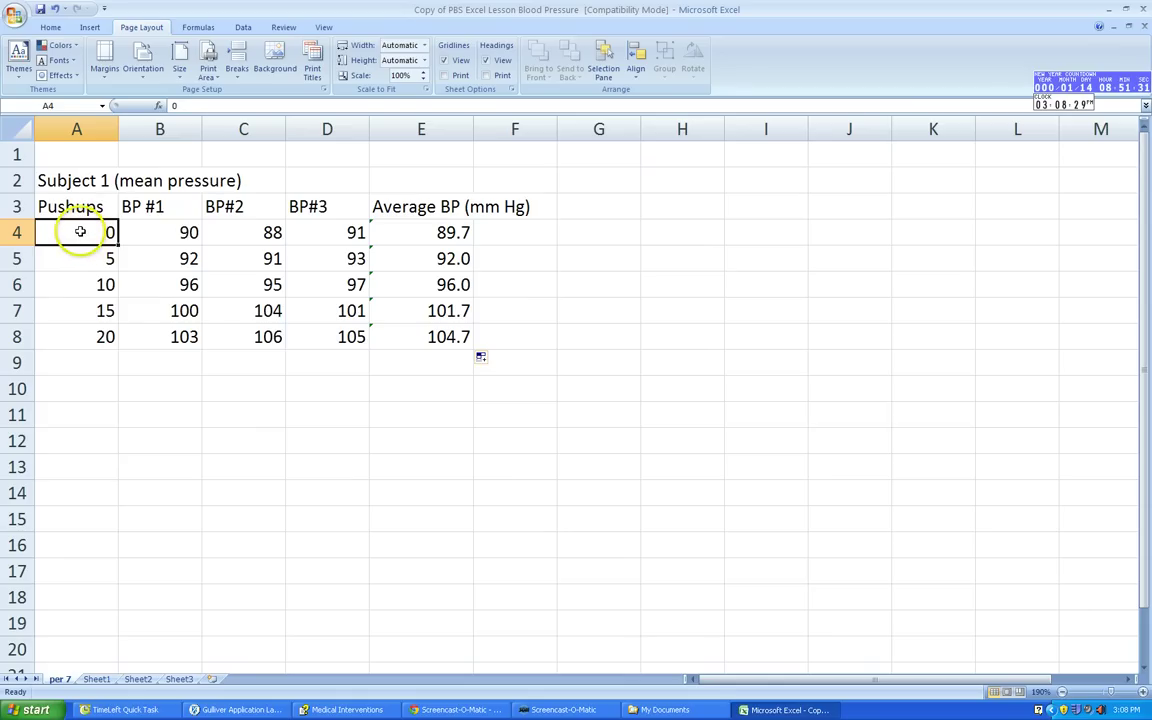
{"action": "left_click_drag", "start_coordinate": [77, 245], "coordinate": [74, 335]}
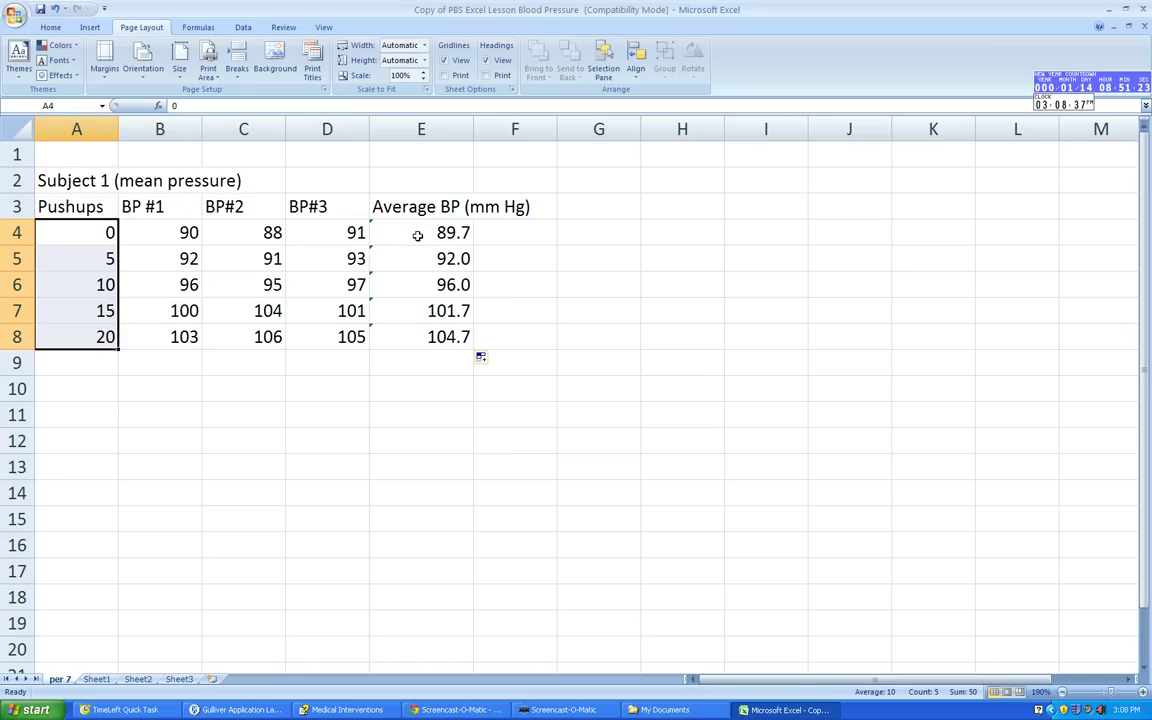
{"action": "left_click_drag", "start_coordinate": [418, 235], "coordinate": [416, 333]}
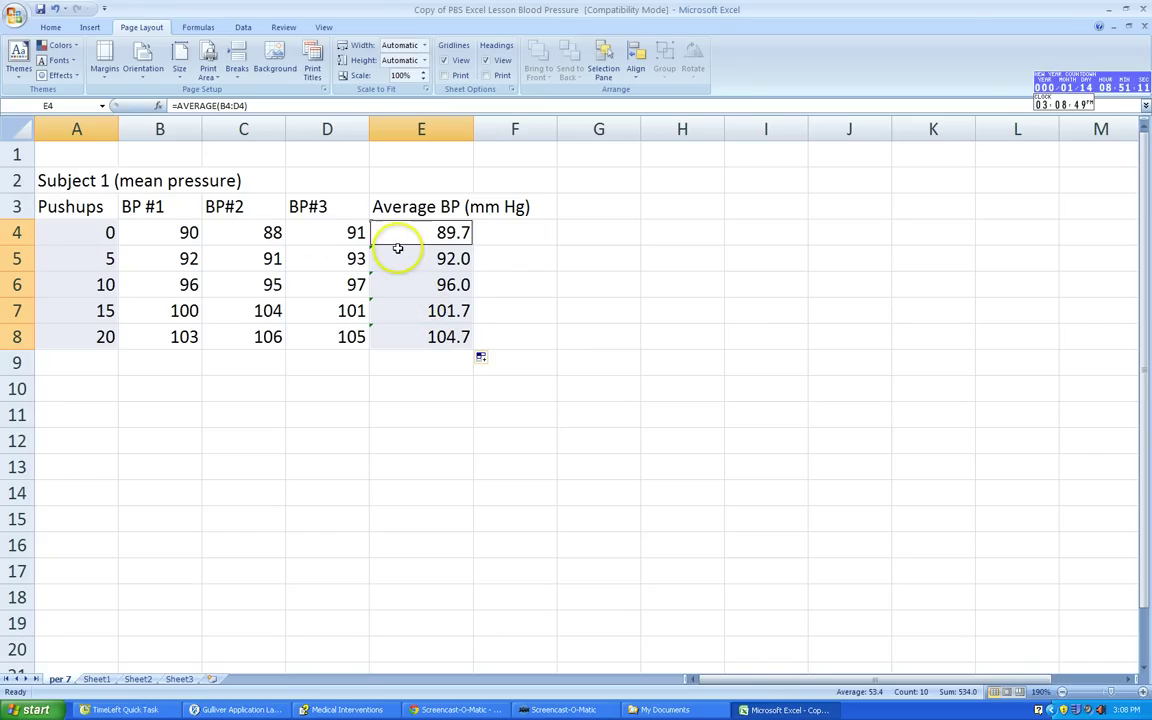
{"action": "left_click", "coordinate": [92, 28]}
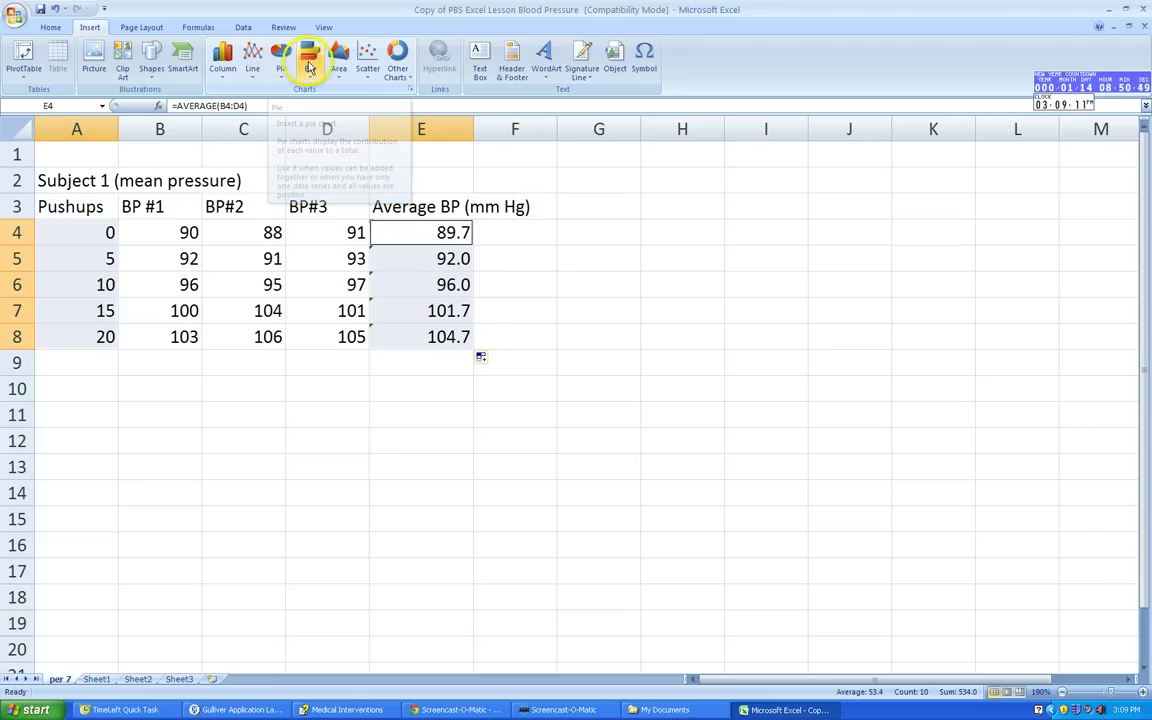
{"action": "left_click", "coordinate": [366, 58]}
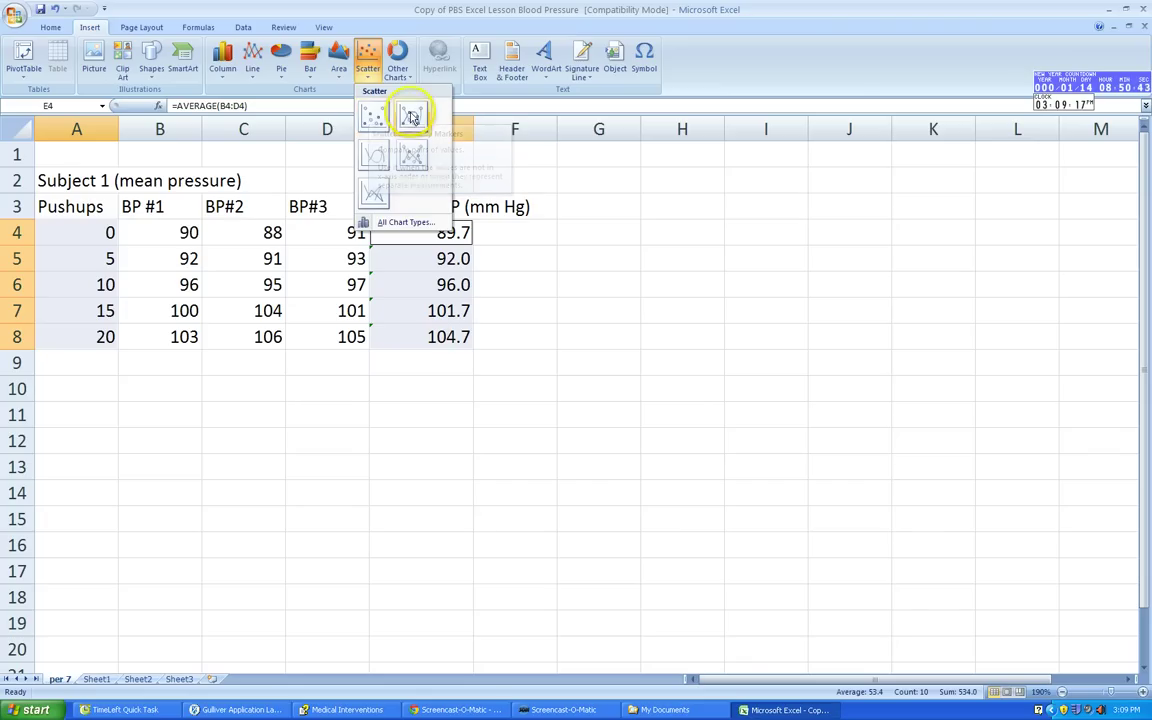
{"action": "left_click", "coordinate": [389, 159]}
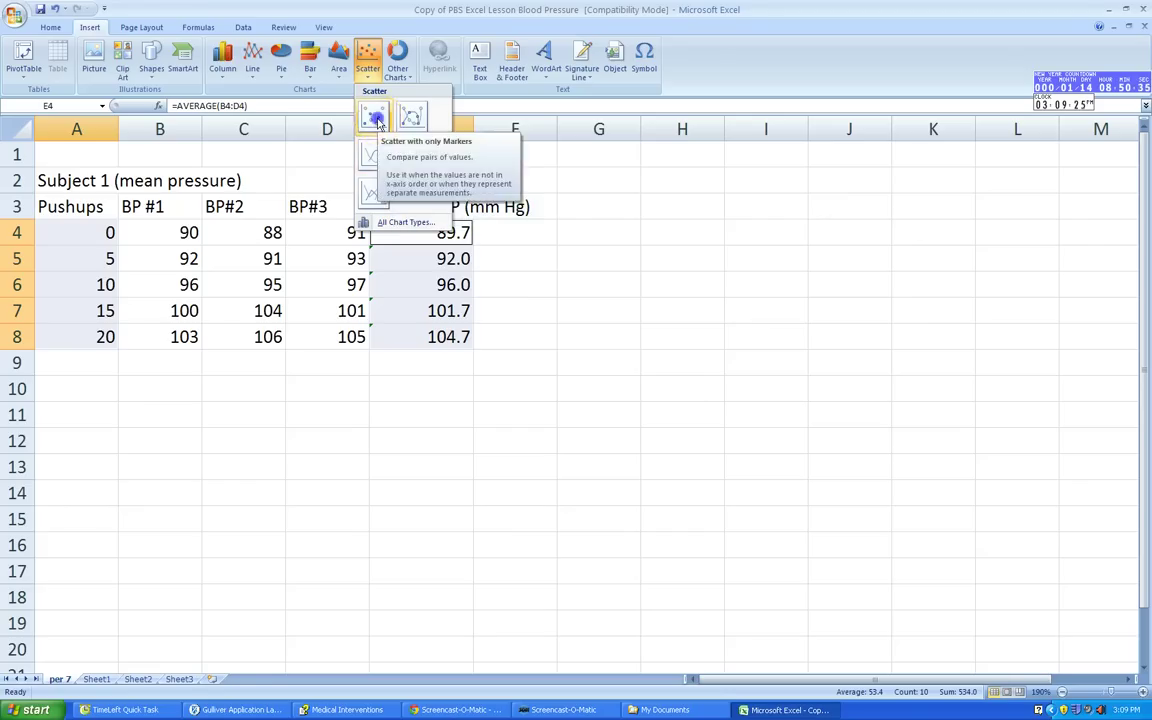
{"action": "left_click", "coordinate": [373, 118]}
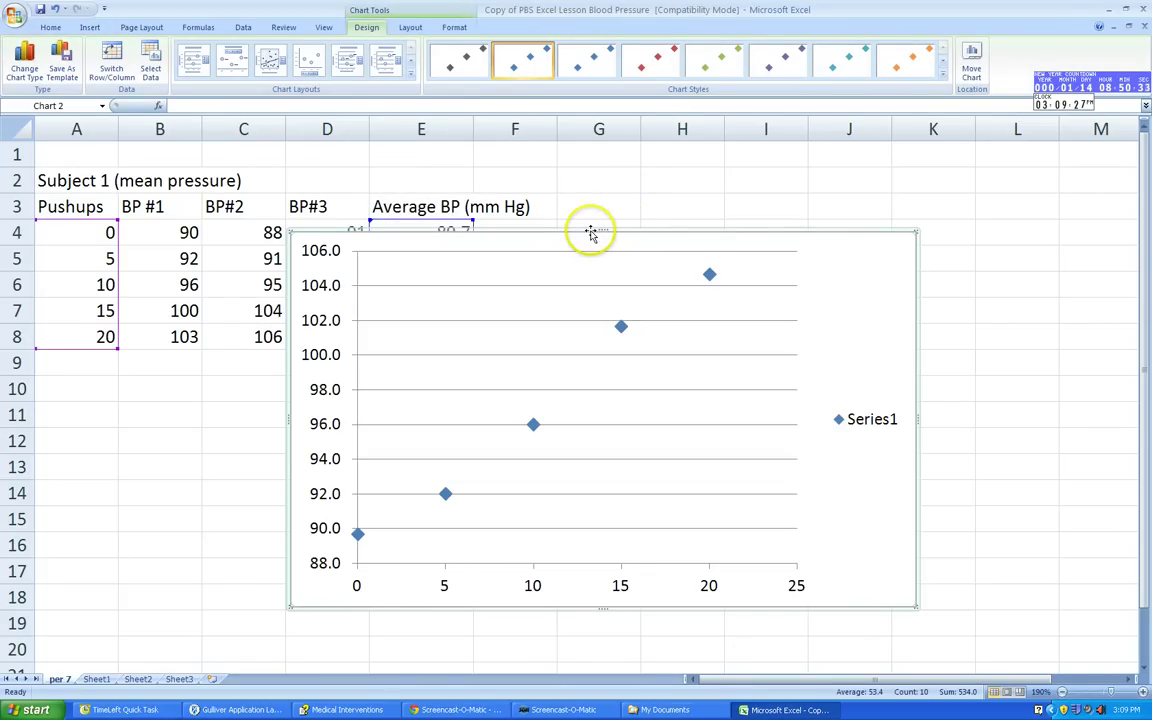
Move the scatter chart beside the Subject 1 table so the average values in column E are uncovered.
{"action": "left_click_drag", "start_coordinate": [584, 231], "coordinate": [746, 207]}
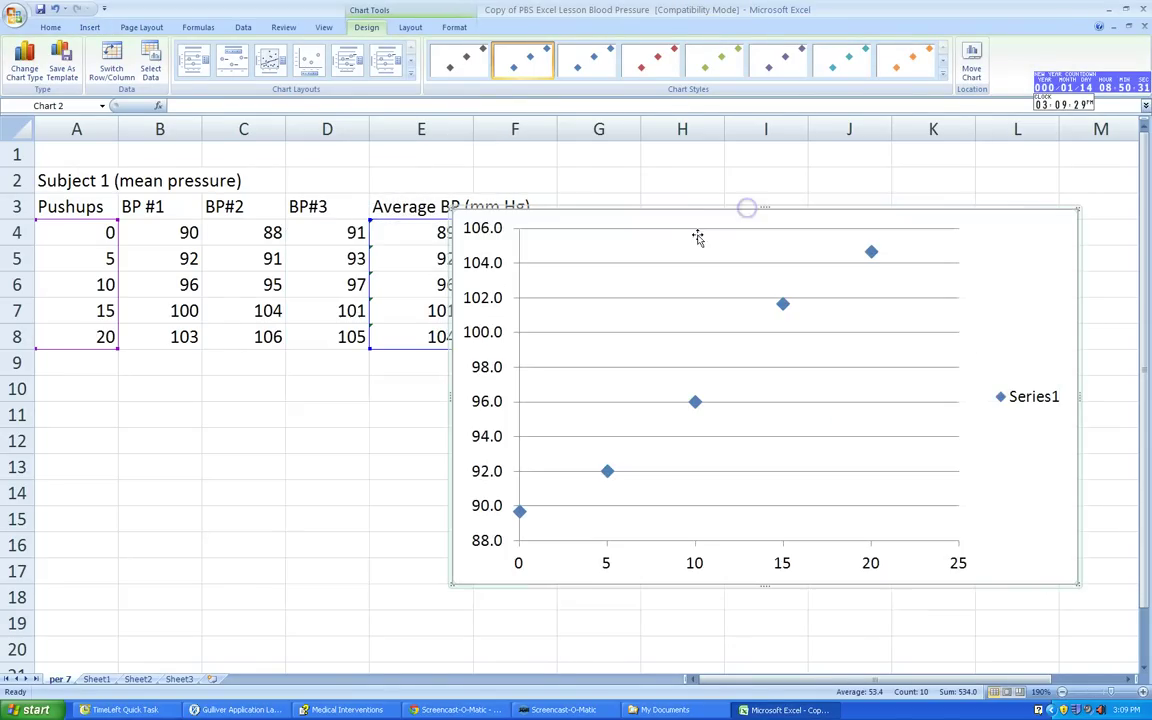
{"action": "left_click_drag", "start_coordinate": [585, 213], "coordinate": [645, 203]}
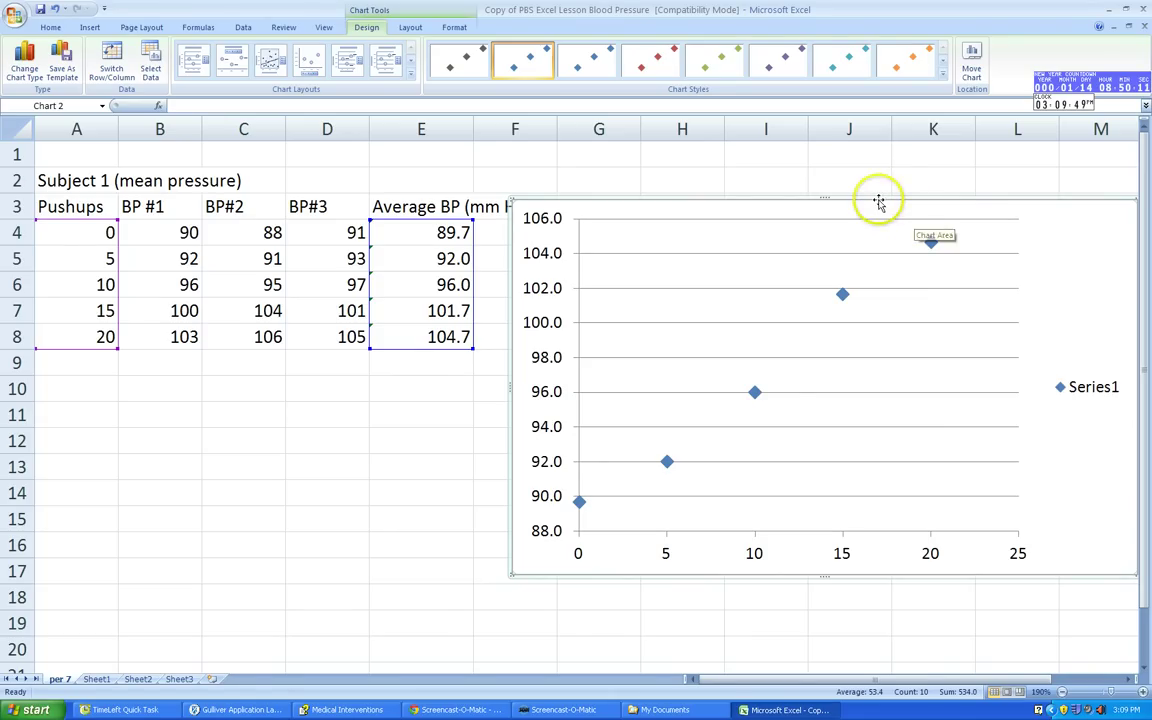
{"action": "left_click_drag", "start_coordinate": [872, 198], "coordinate": [841, 224]}
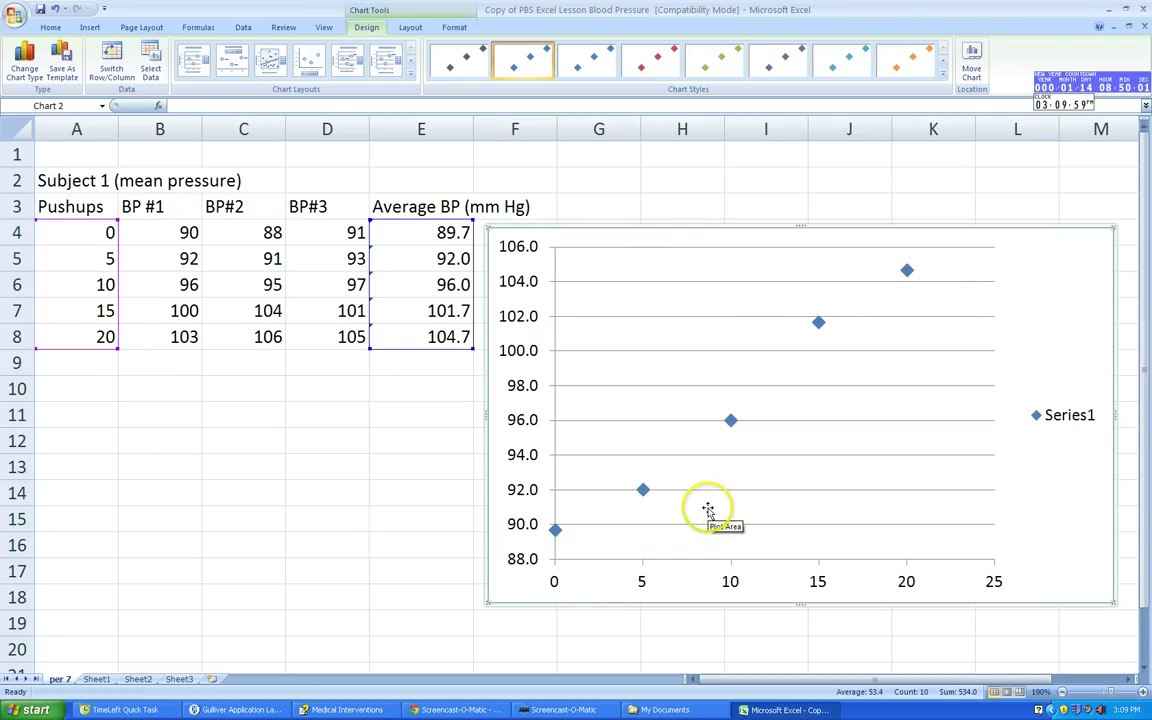
{"action": "left_click_drag", "start_coordinate": [689, 231], "coordinate": [662, 201]}
{"action": "mouse_move", "coordinate": [752, 203]}
{"action": "left_mouse_down"}
{"action": "mouse_move", "coordinate": [761, 239]}
{"action": "mouse_move", "coordinate": [761, 221]}
{"action": "mouse_move", "coordinate": [648, 216]}
{"action": "mouse_move", "coordinate": [782, 211]}
{"action": "mouse_move", "coordinate": [771, 205]}
{"action": "left_mouse_up"}
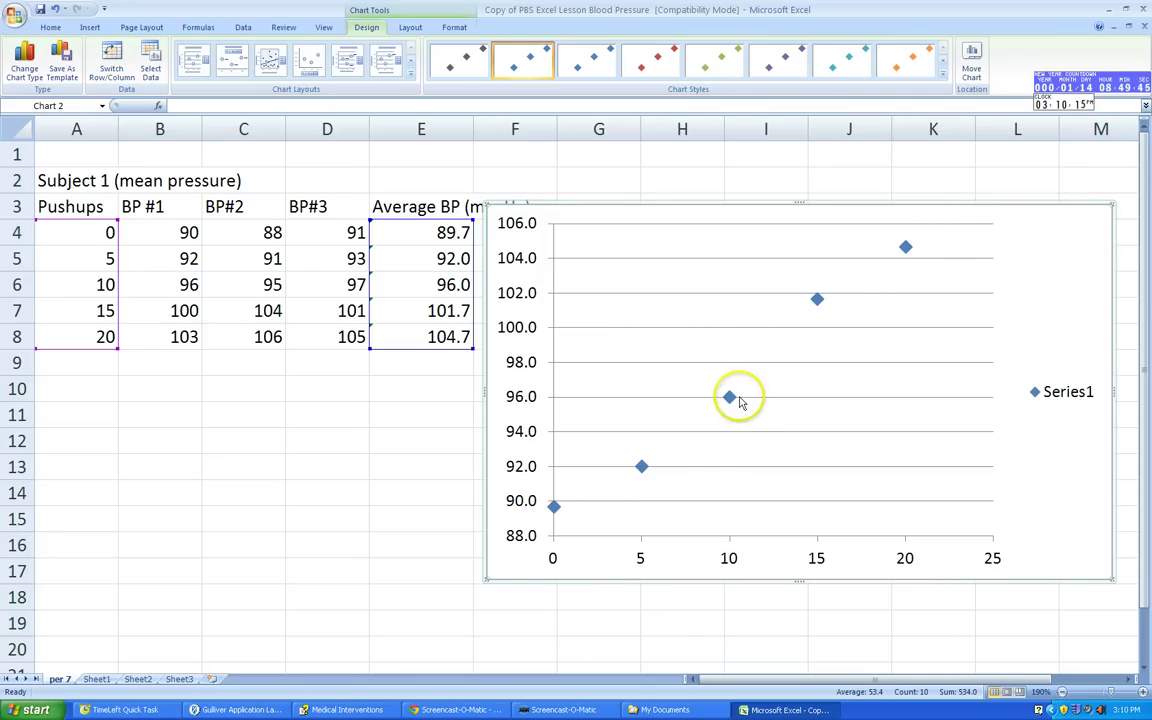
{"action": "mouse_move", "coordinate": [731, 401]}
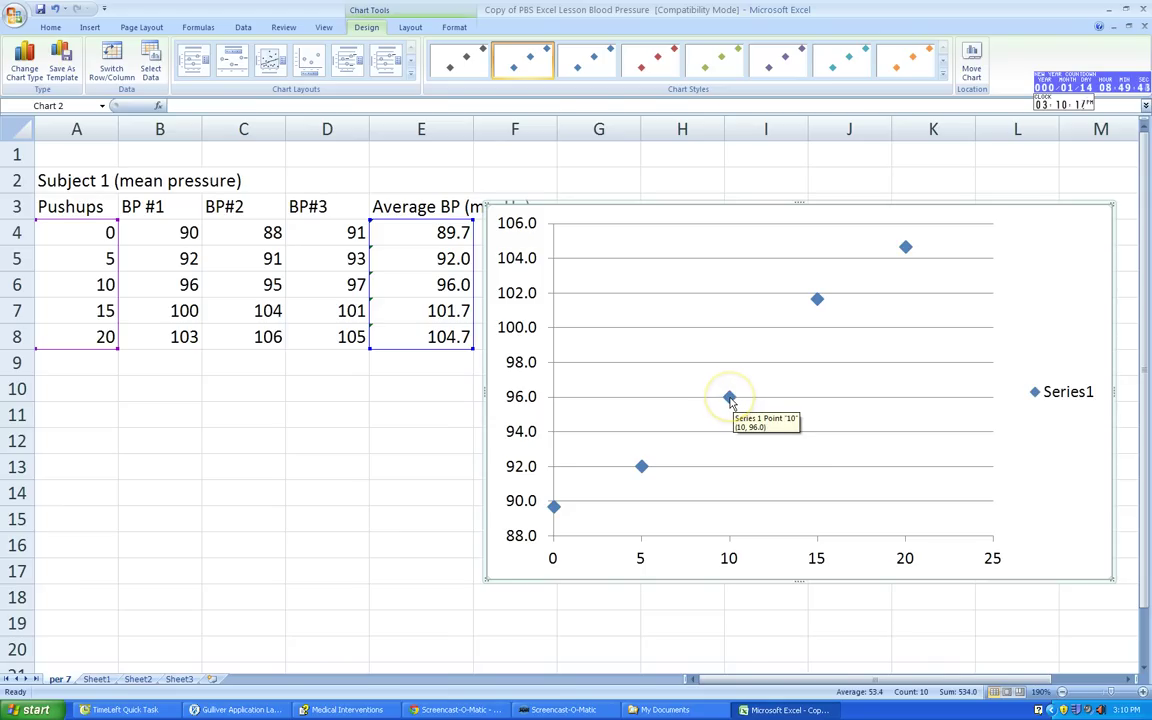
{"action": "right_click", "coordinate": [731, 401]}
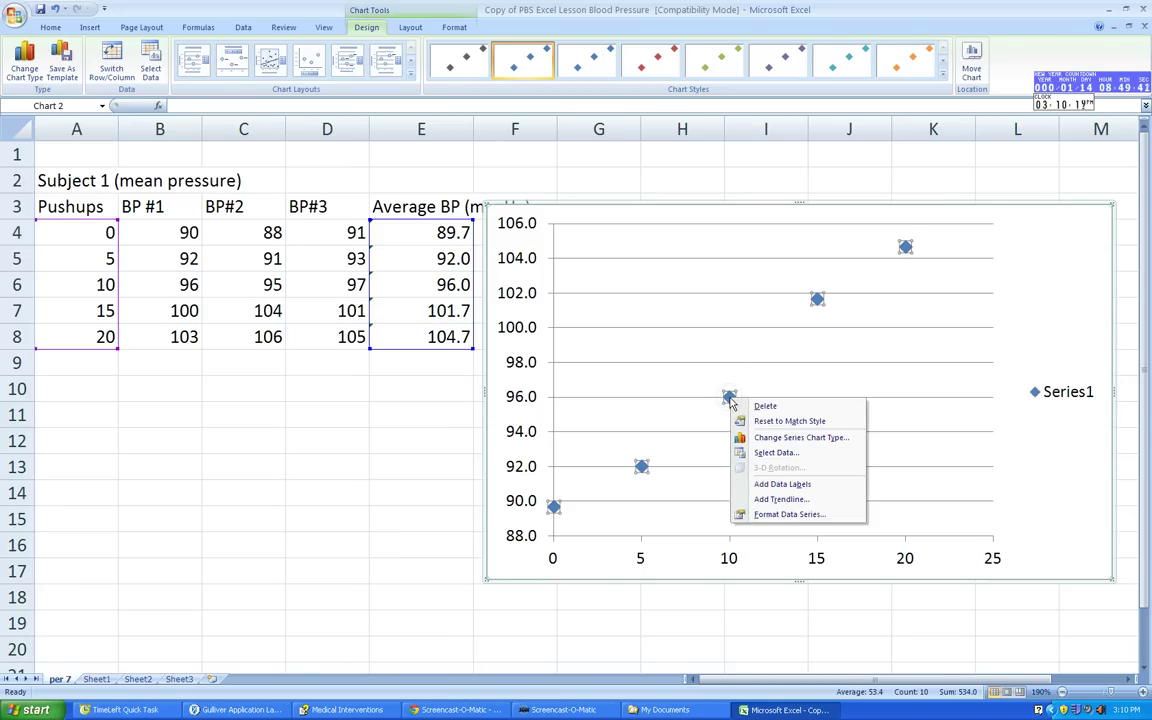
{"action": "left_click", "coordinate": [790, 514]}
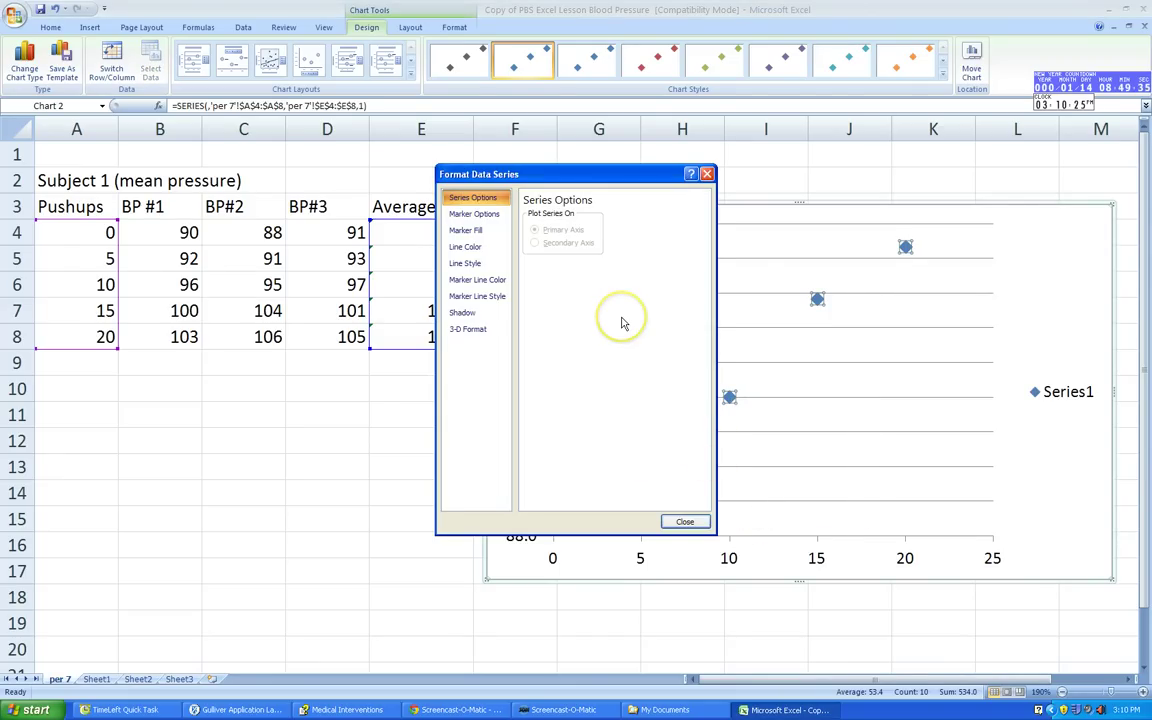
{"action": "left_click", "coordinate": [684, 521]}
Add a linear trendline to the average blood pressure points in the scatter chart.
{"action": "right_click", "coordinate": [728, 398]}
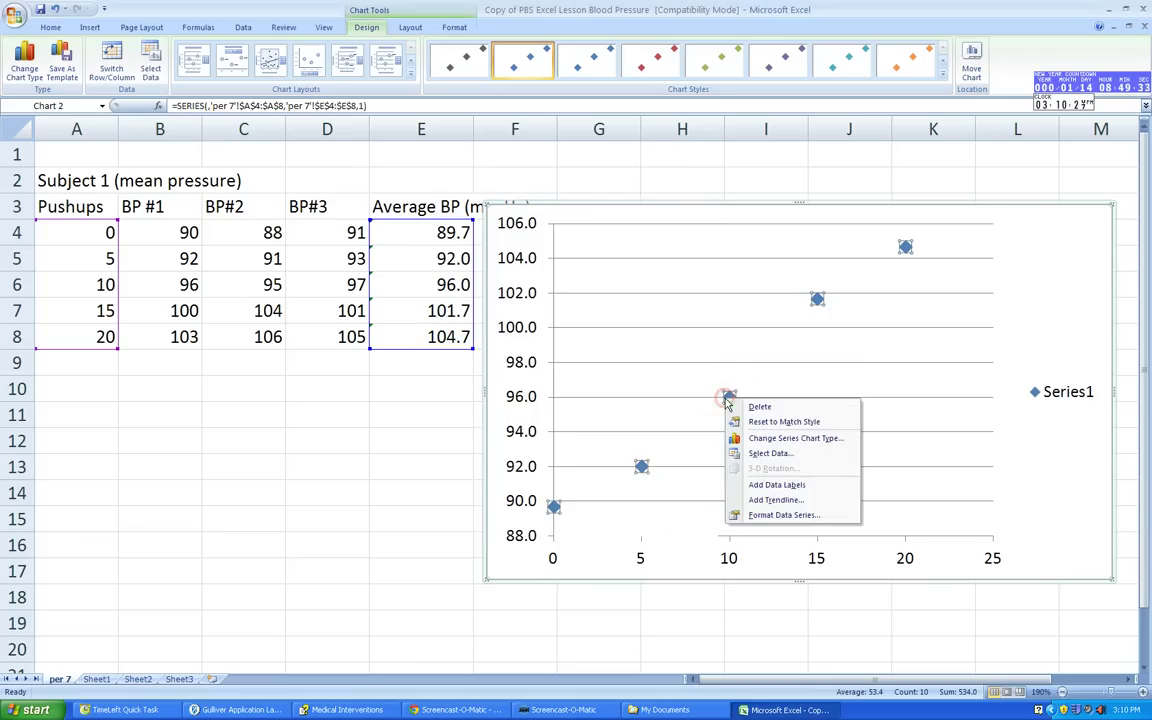
{"action": "left_click", "coordinate": [765, 500]}
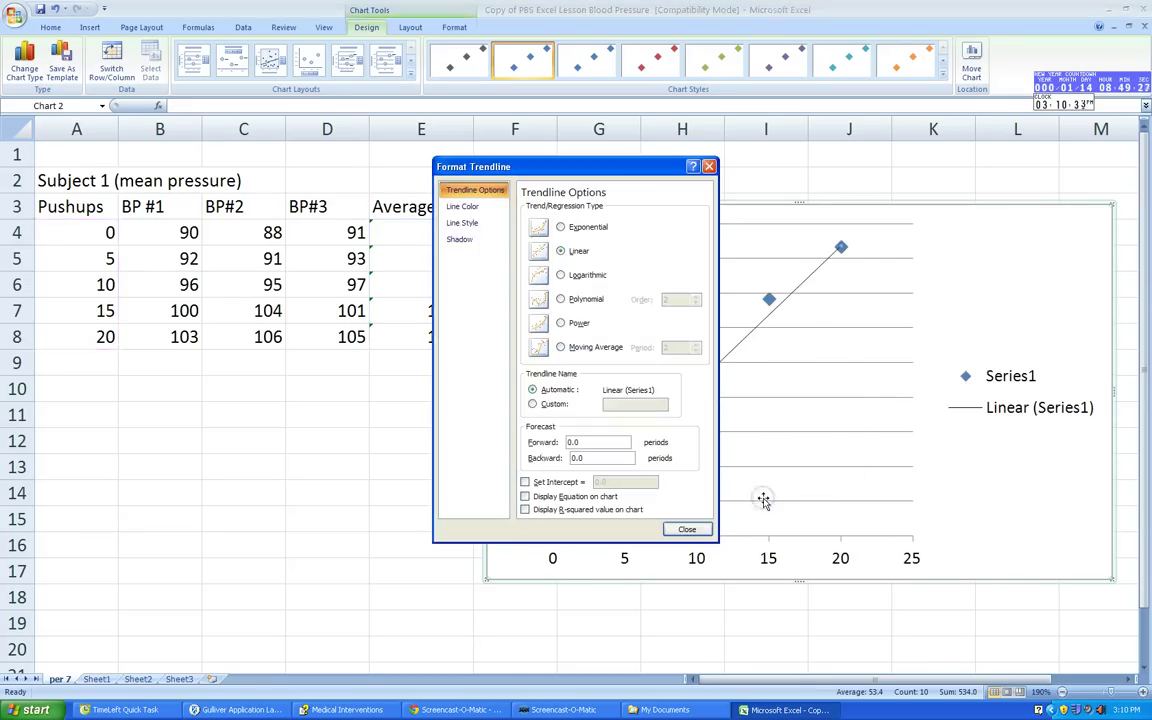
{"action": "left_click", "coordinate": [550, 232]}
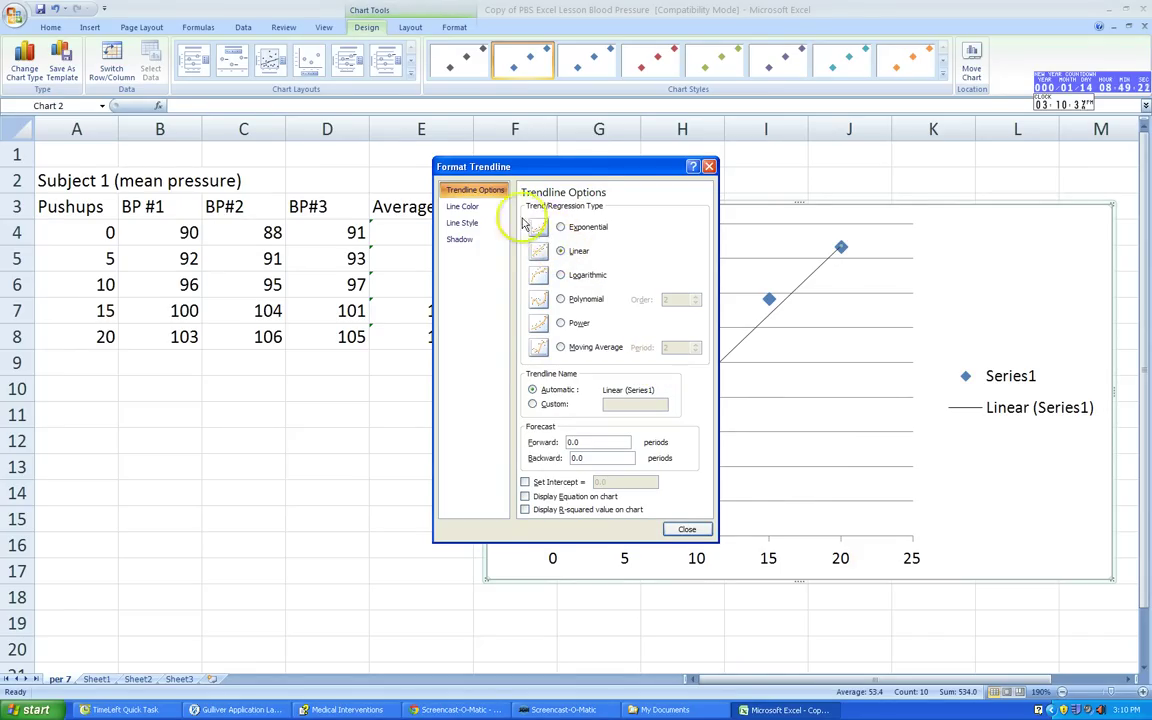
Format the trendline as a solid blue line with a width of 1.5.
{"action": "left_click", "coordinate": [476, 206]}
{"action": "left_click", "coordinate": [547, 220]}
{"action": "left_click", "coordinate": [572, 264]}
{"action": "left_click", "coordinate": [462, 222]}
{"action": "left_click", "coordinate": [624, 208]}
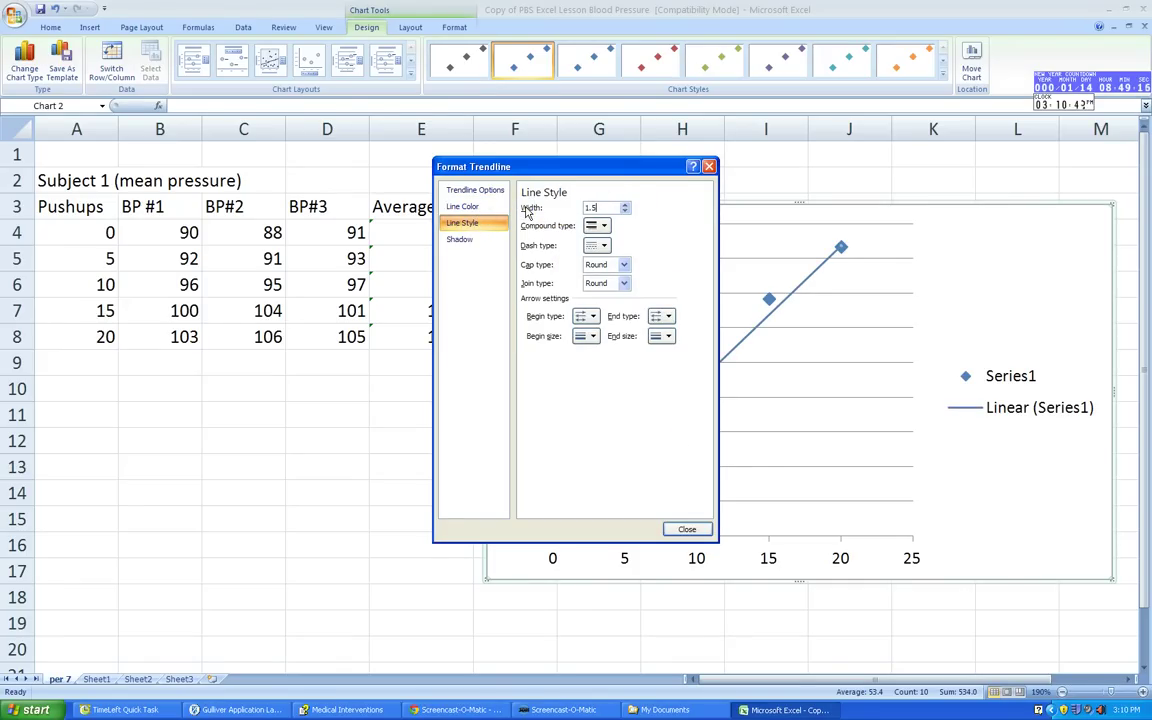
{"action": "left_click", "coordinate": [684, 527]}
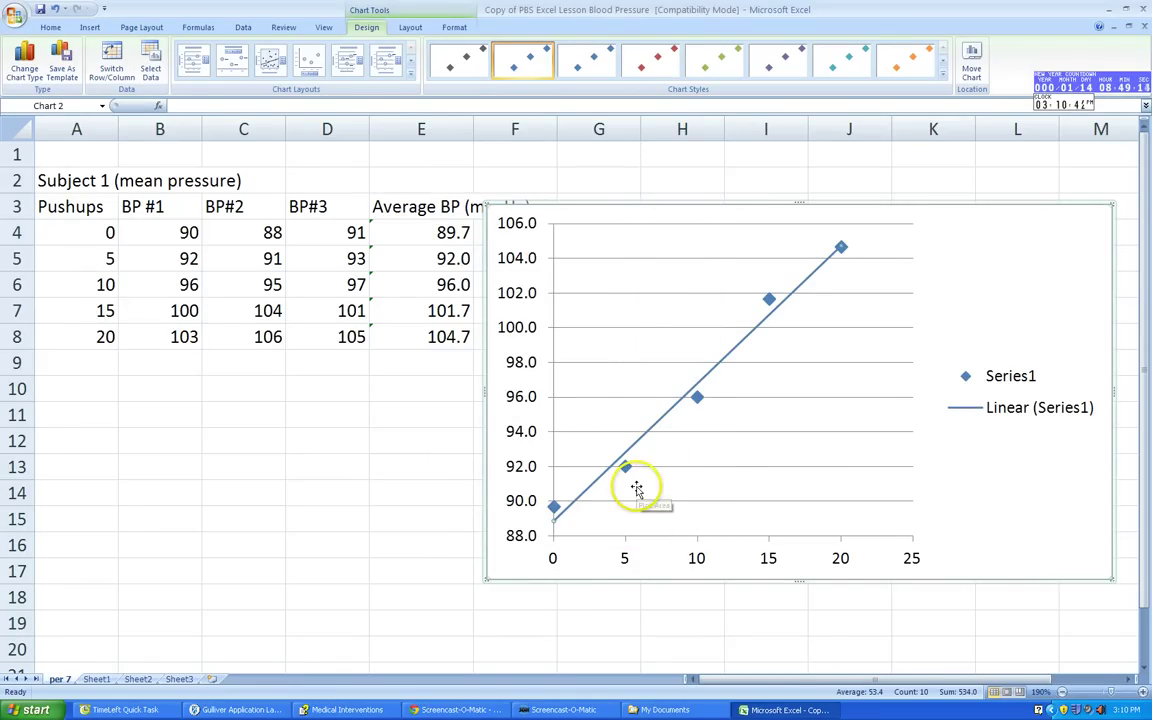
Reposition the chart so its edge sits within column F, clear of columns A to E.
{"action": "left_click_drag", "start_coordinate": [680, 208], "coordinate": [555, 245]}
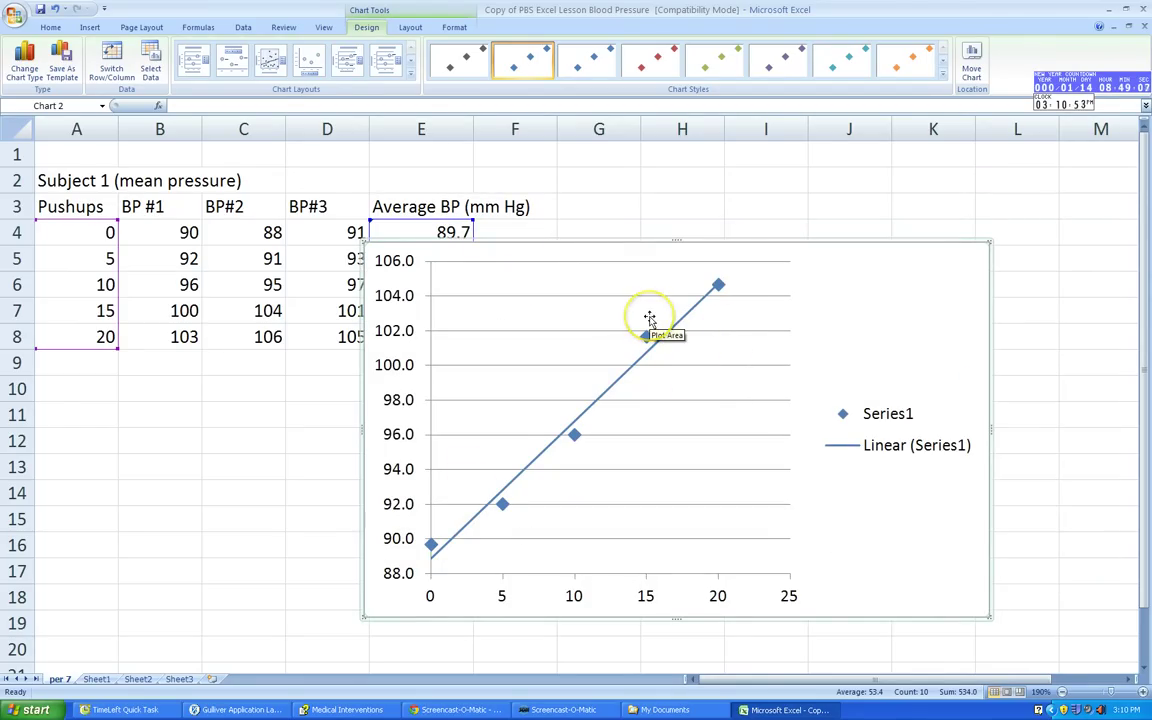
{"action": "key", "text": "alt+p"}
{"action": "left_click_drag", "start_coordinate": [548, 244], "coordinate": [720, 213]}
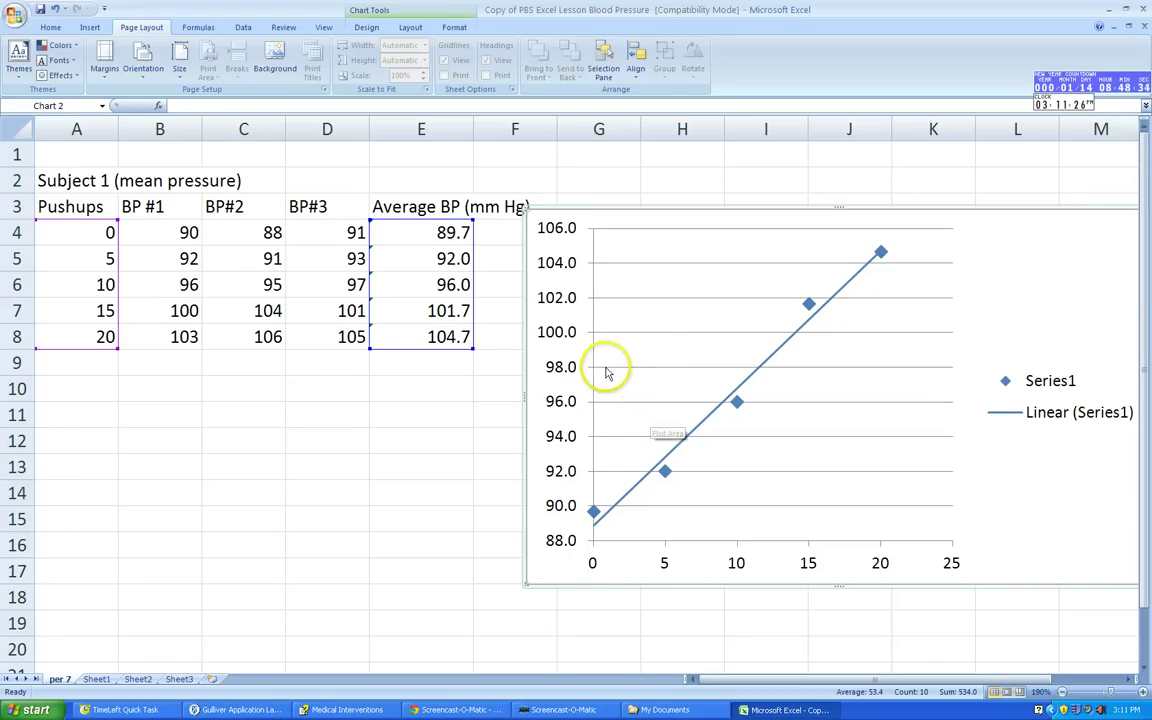
Copy the Subject 1 table from A2:E8 and paste the copy starting at cell A11.
{"action": "left_click", "coordinate": [493, 406]}
{"action": "left_click_drag", "start_coordinate": [105, 178], "coordinate": [397, 327]}
{"action": "right_click", "coordinate": [397, 327]}
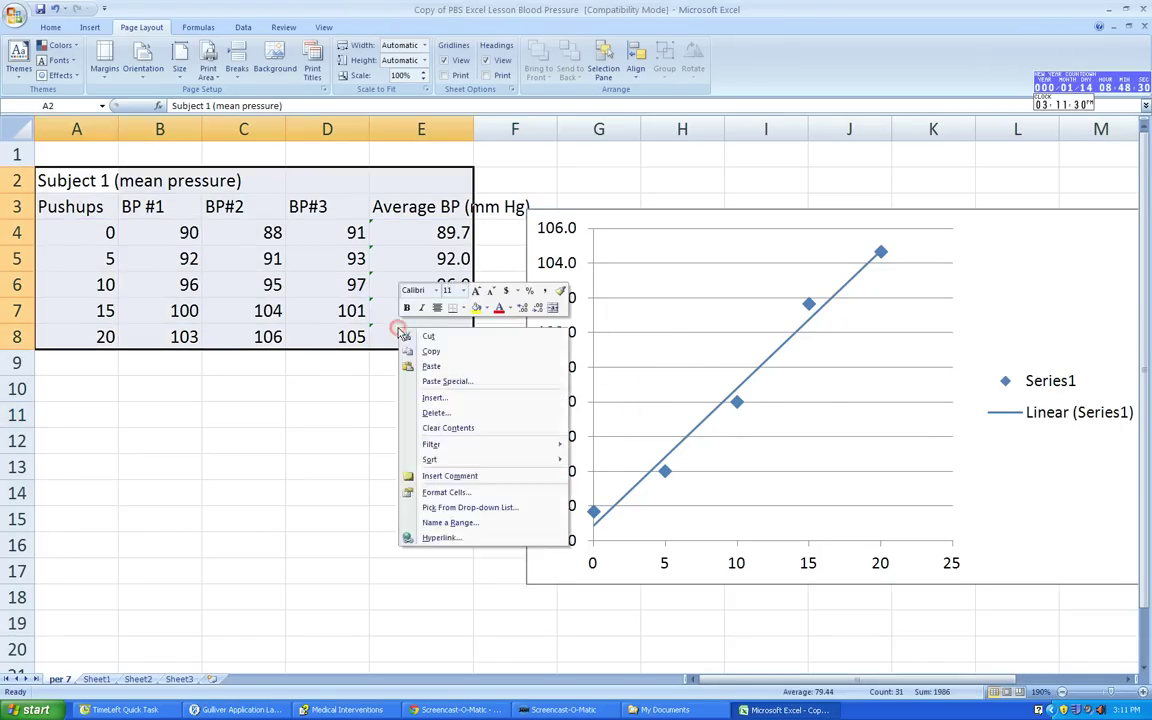
{"action": "left_click", "coordinate": [432, 352]}
{"action": "right_click", "coordinate": [80, 415]}
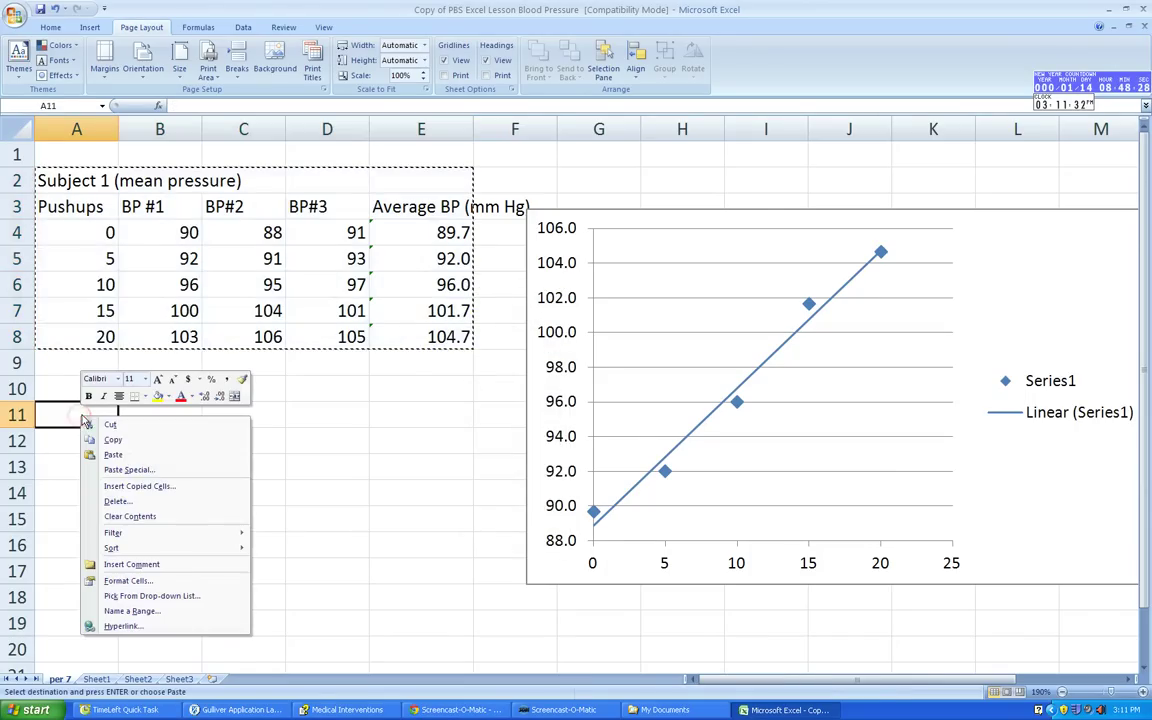
{"action": "left_click", "coordinate": [113, 450]}
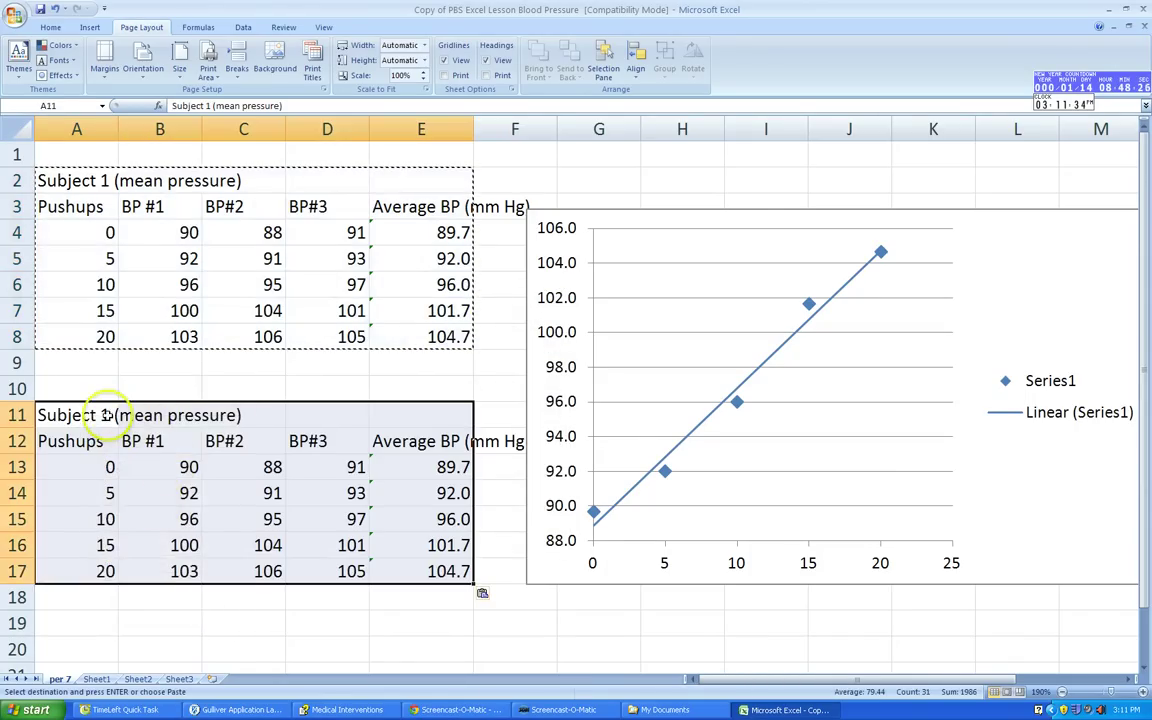
Change the copied table's title in cell A11 to "Subject 2 (mean pressure)".
{"action": "double_click", "coordinate": [111, 414]}
{"action": "key", "text": "BackSpace"}
{"action": "type", "text": "2"}
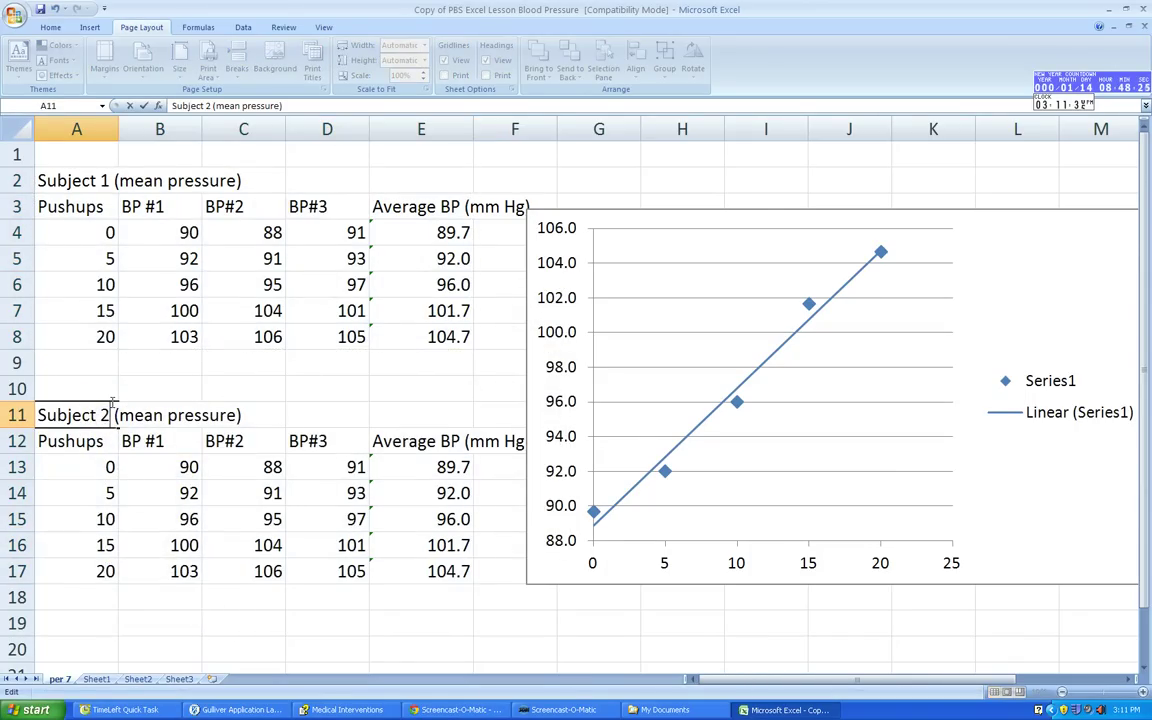
Enter Subject 2's readings: BP #1 89, 94, 96, 105, 106; BP#2 86, 94, 92, 100, 102; BP#3 87, 93, 98, 100, 102.
{"action": "left_click", "coordinate": [141, 465]}
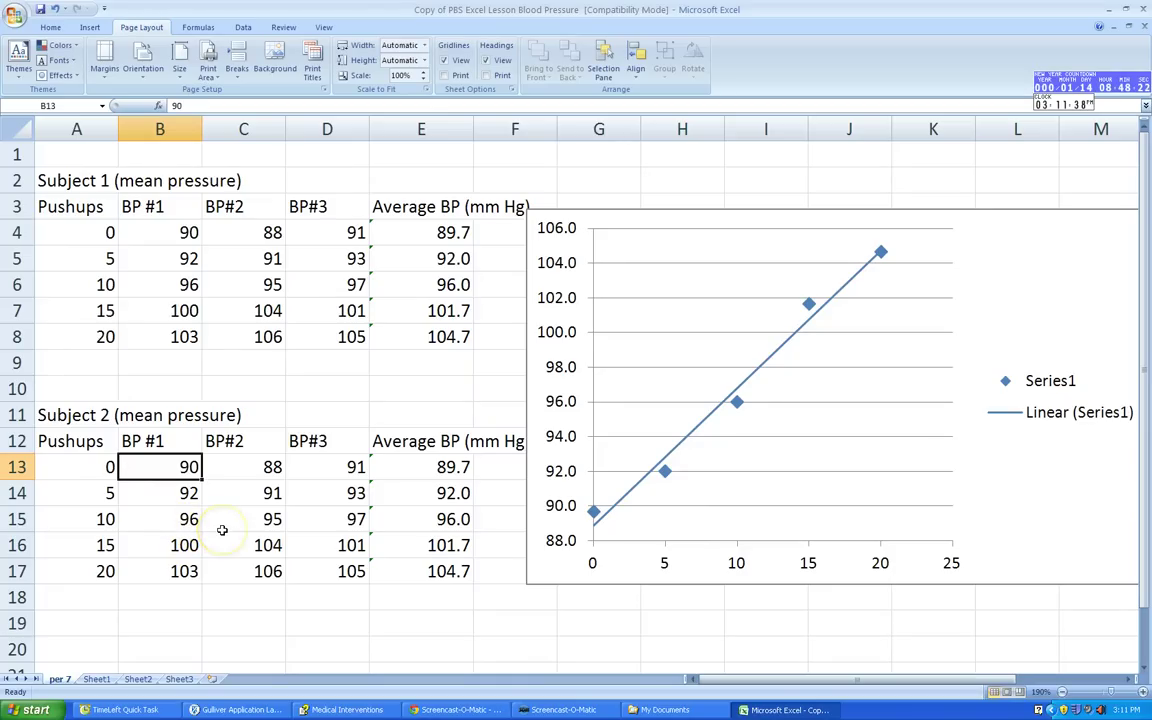
{"action": "type", "text": "89"}
{"action": "key", "text": "Return"}
{"action": "type", "text": "94"}
{"action": "key", "text": "Return"}
{"action": "key", "text": "Return"}
{"action": "type", "text": "2"}
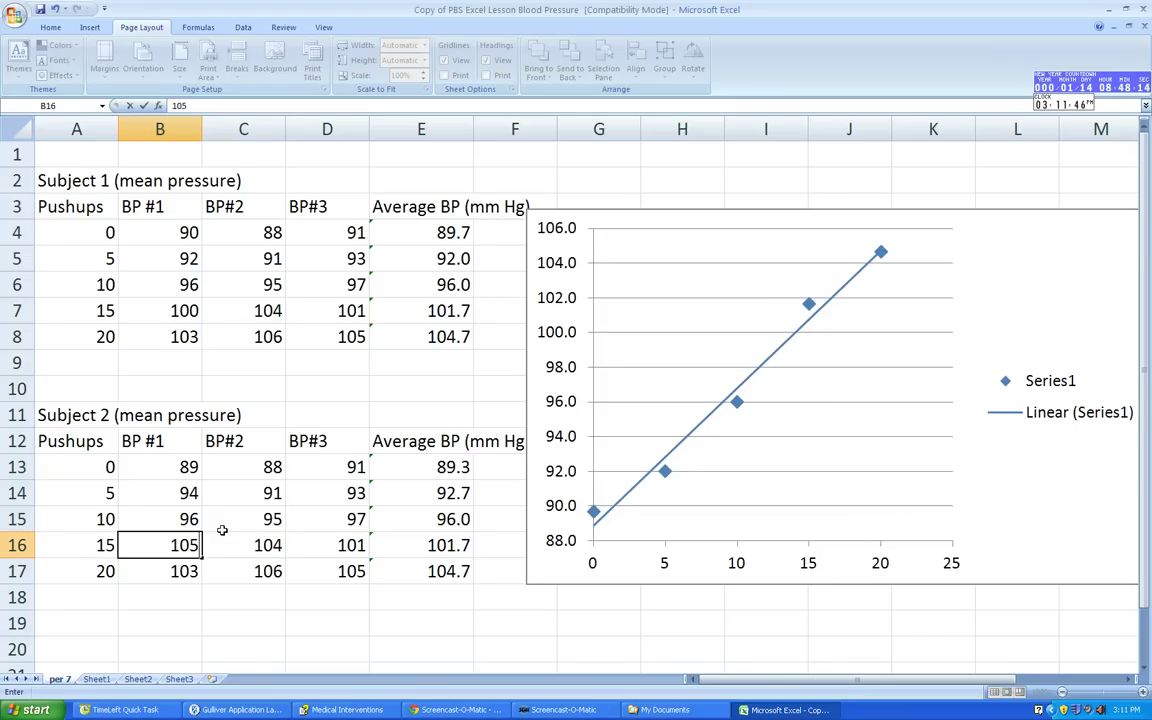
{"action": "type", "text": "05"}
{"action": "key", "text": "Return"}
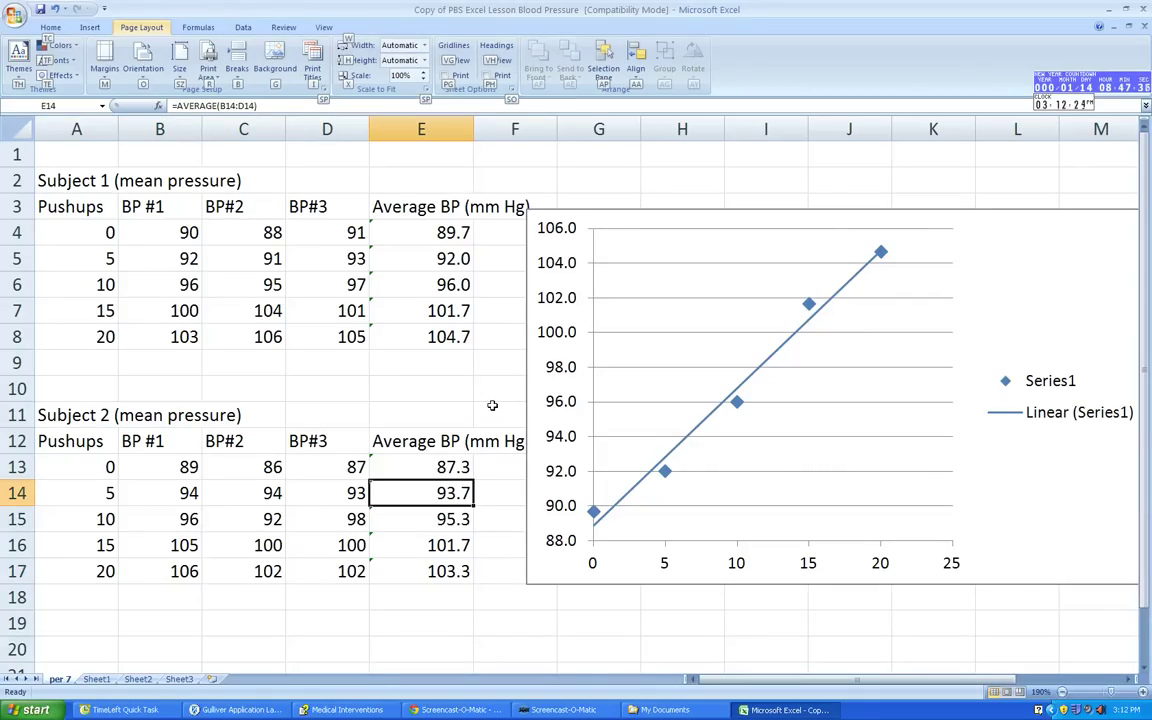
Add a chart series named "Subject 2" with the pushup counts in A13:A17 as its X values.
{"action": "left_click", "coordinate": [90, 465]}
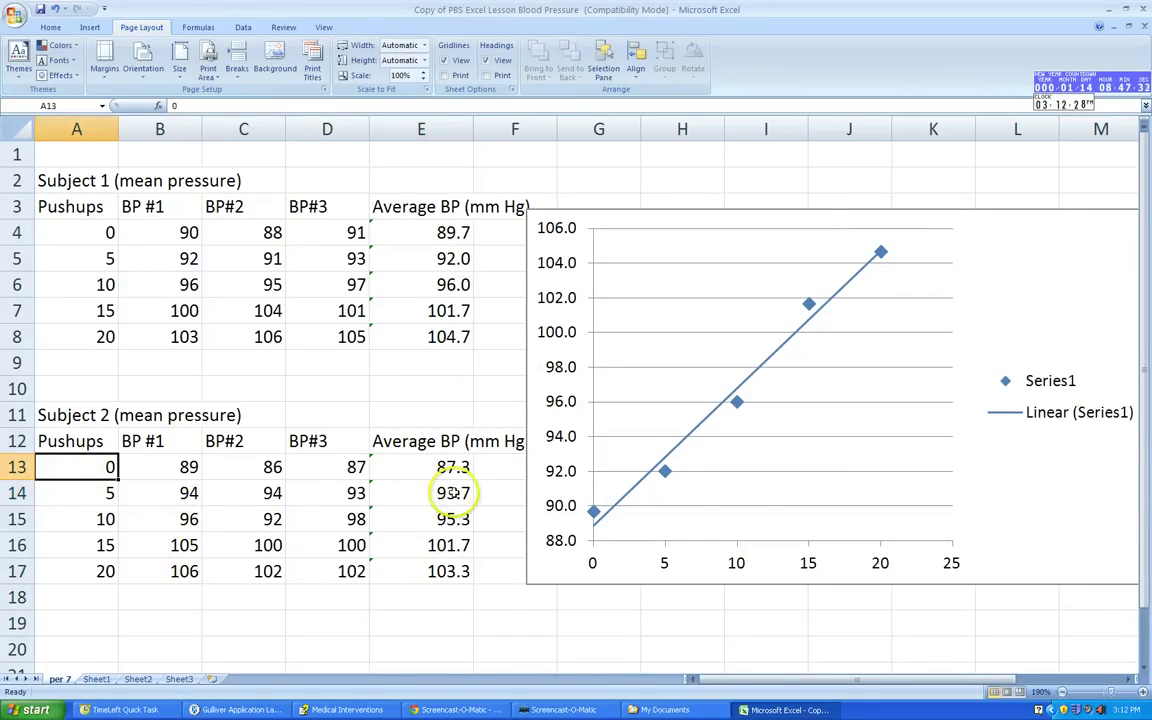
{"action": "left_click_drag", "start_coordinate": [612, 220], "coordinate": [657, 209]}
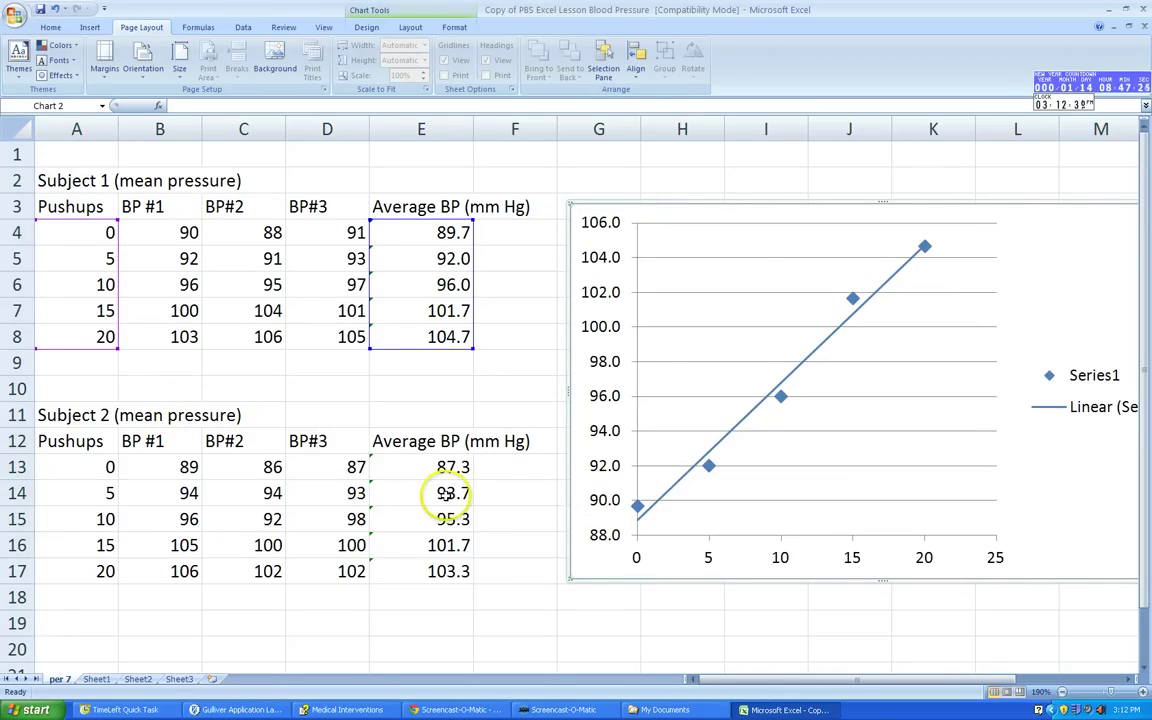
{"action": "right_click", "coordinate": [781, 397]}
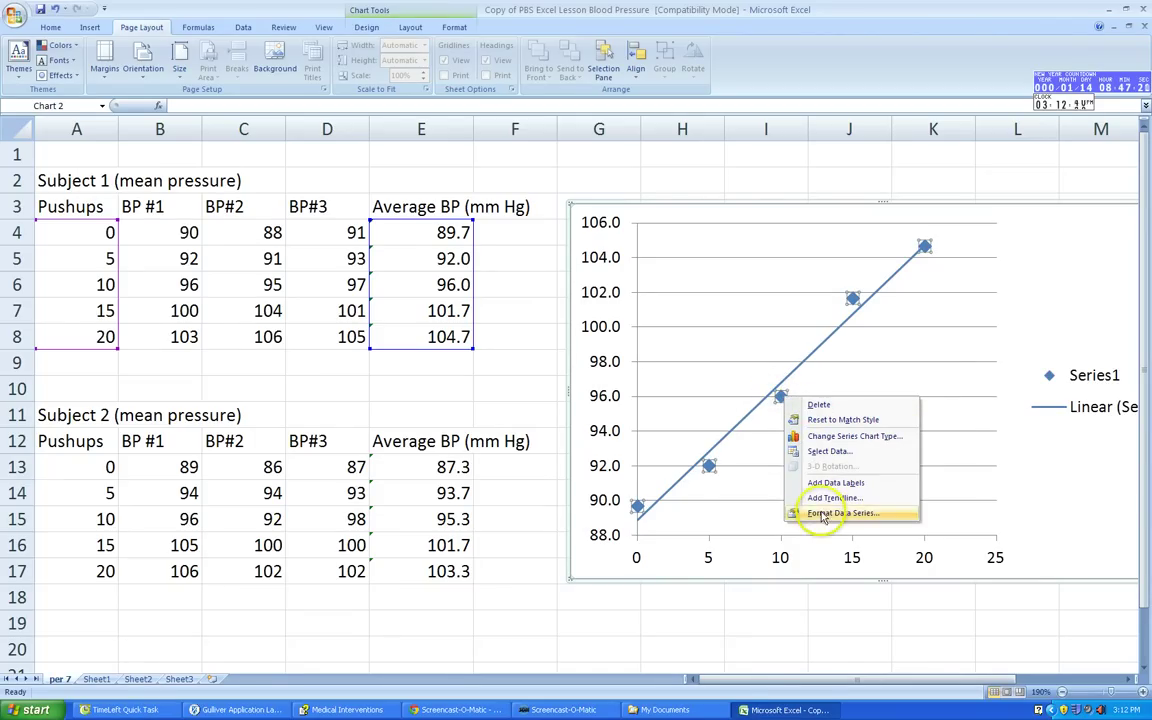
{"action": "left_click", "coordinate": [830, 452]}
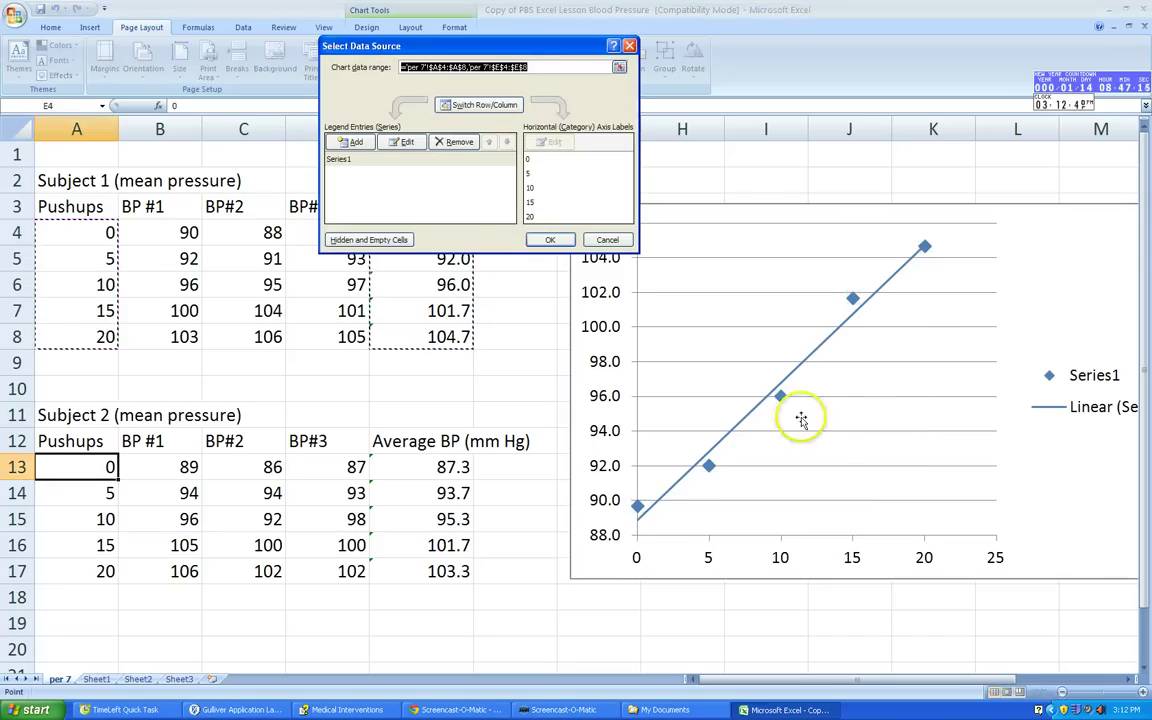
{"action": "left_click", "coordinate": [355, 143]}
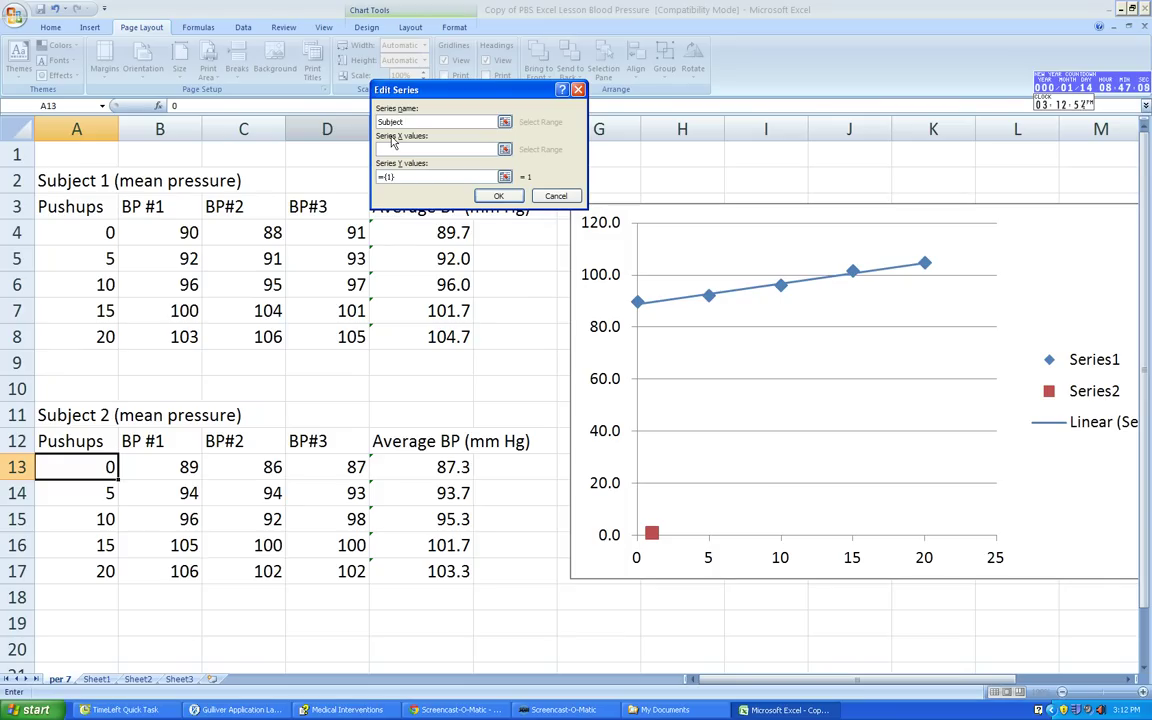
{"action": "left_click", "coordinate": [504, 149]}
{"action": "left_click_drag", "start_coordinate": [92, 467], "coordinate": [88, 571]}
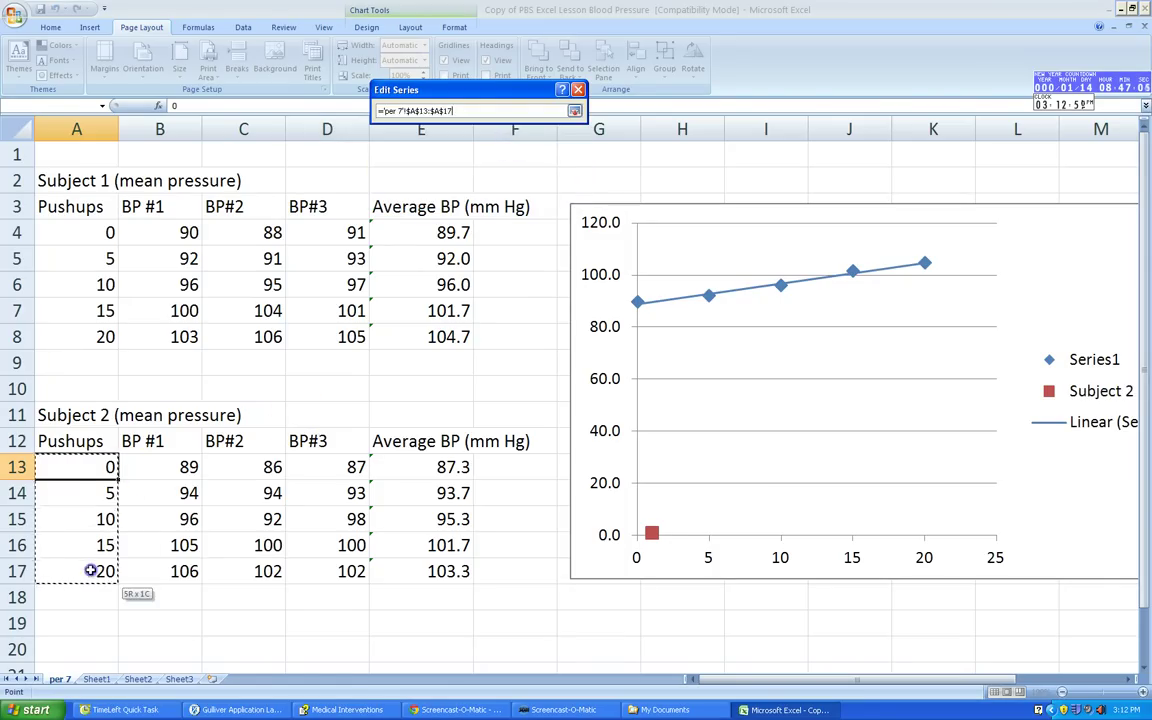
{"action": "left_click", "coordinate": [575, 111]}
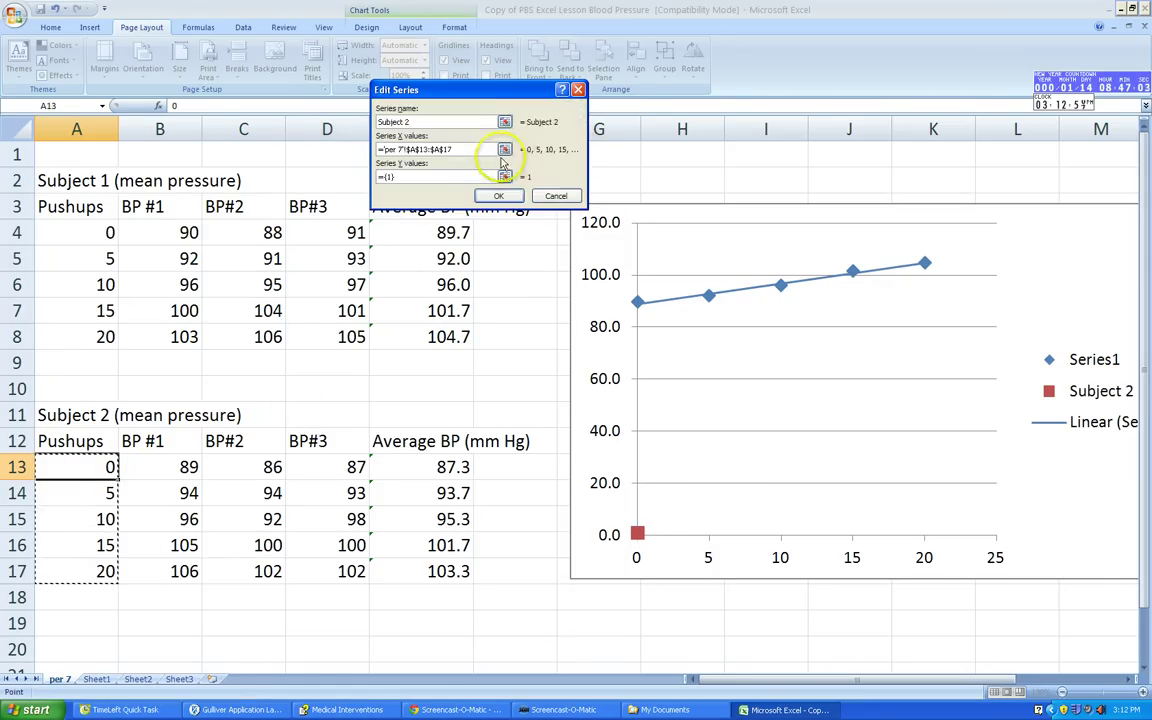
Set the Subject 2 series' Y values to the average pressures in E13:E17 and accept the series.
{"action": "left_click", "coordinate": [501, 174]}
{"action": "left_click_drag", "start_coordinate": [452, 465], "coordinate": [442, 571]}
{"action": "left_click", "coordinate": [575, 111]}
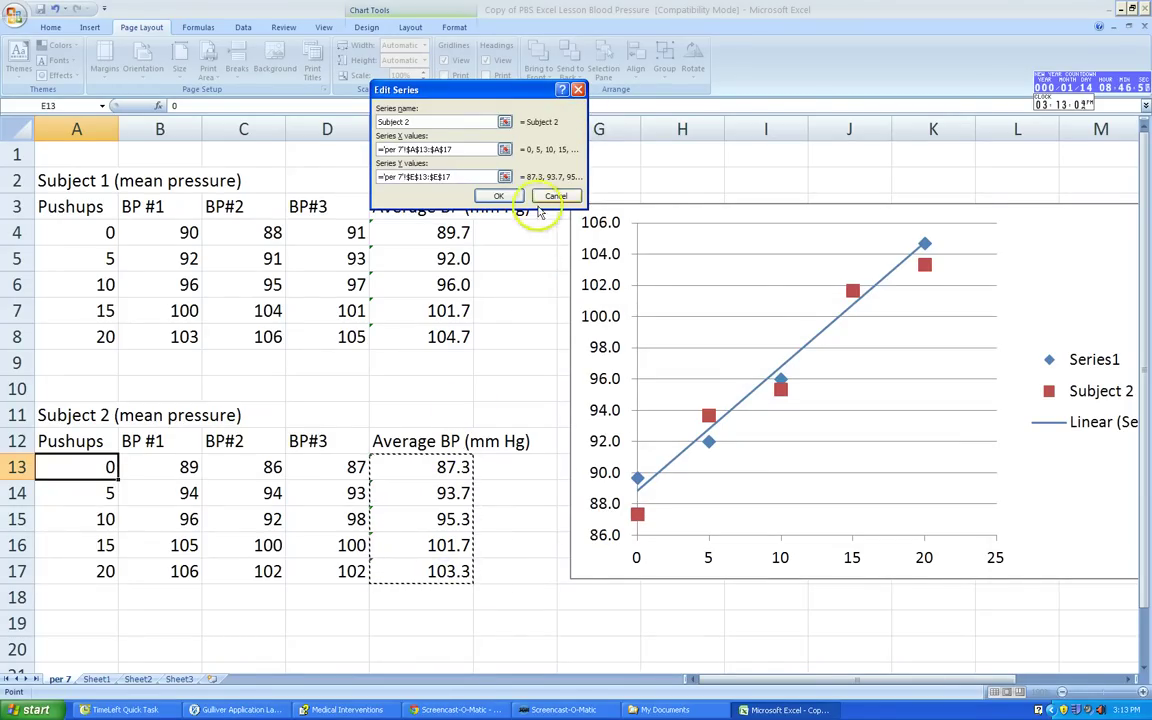
{"action": "left_click", "coordinate": [499, 197]}
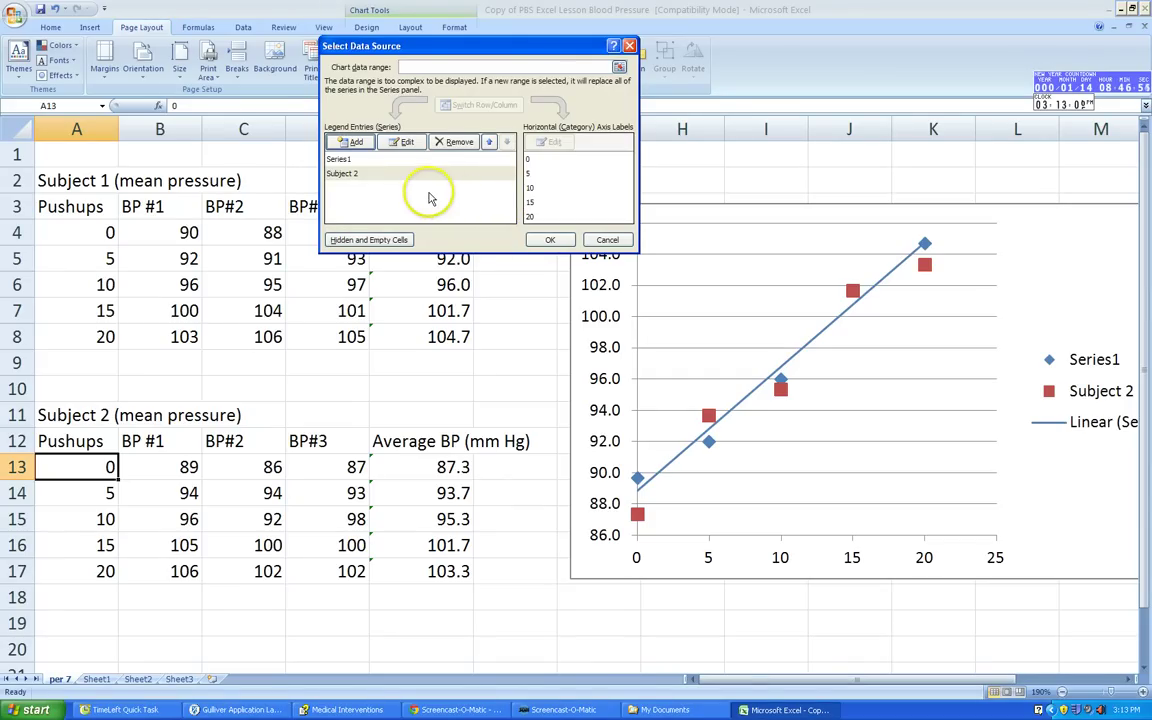
Rename the first chart series "Subject 1" and accept the data source changes.
{"action": "left_click", "coordinate": [346, 160]}
{"action": "left_click", "coordinate": [398, 146]}
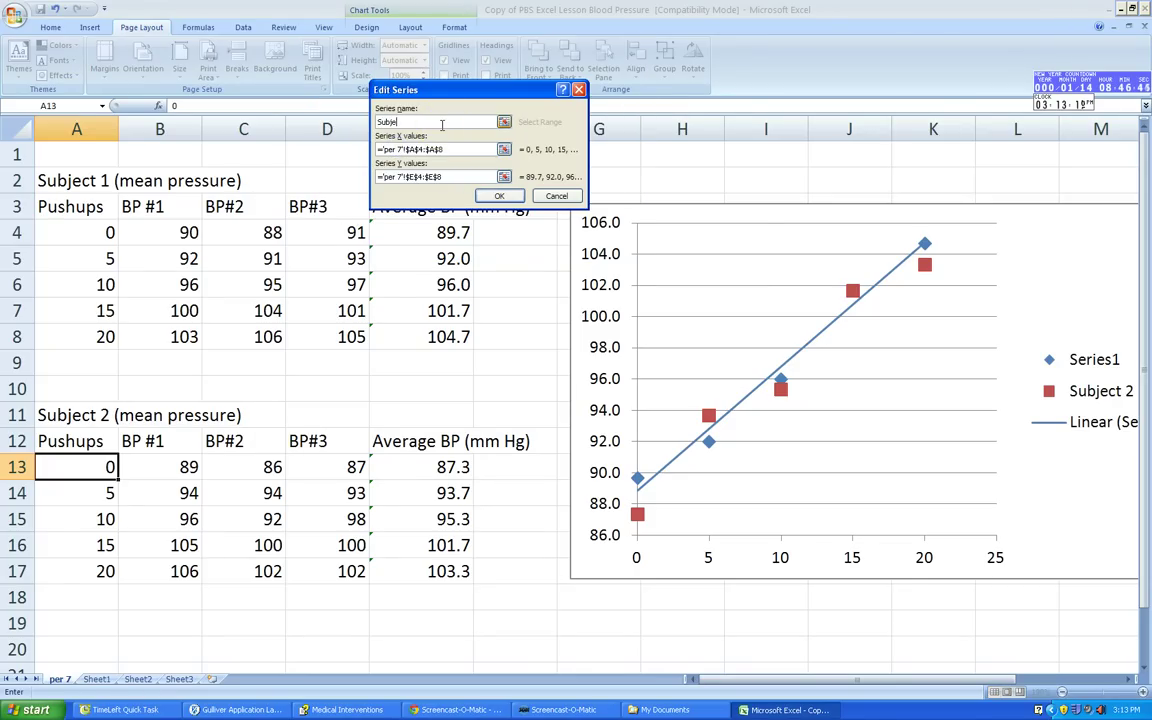
{"action": "left_click", "coordinate": [500, 197]}
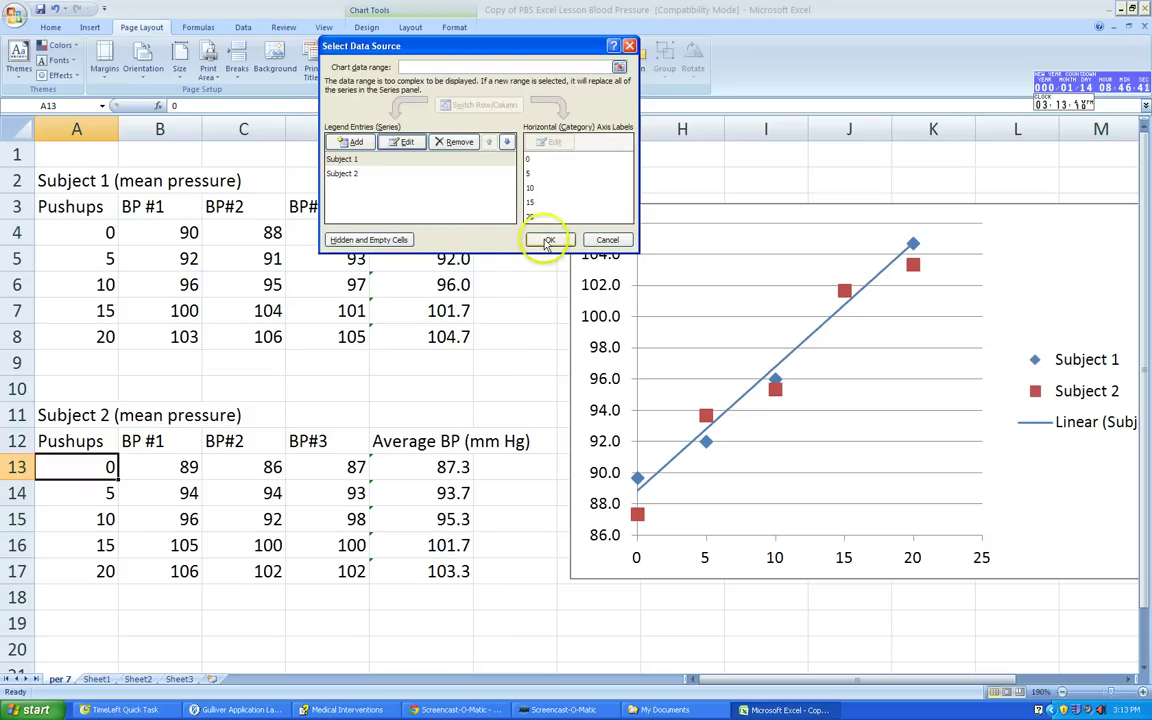
{"action": "left_click", "coordinate": [546, 238]}
Add a linear trendline to the chart's Subject 2 series.
{"action": "left_click_drag", "start_coordinate": [944, 214], "coordinate": [786, 196]}
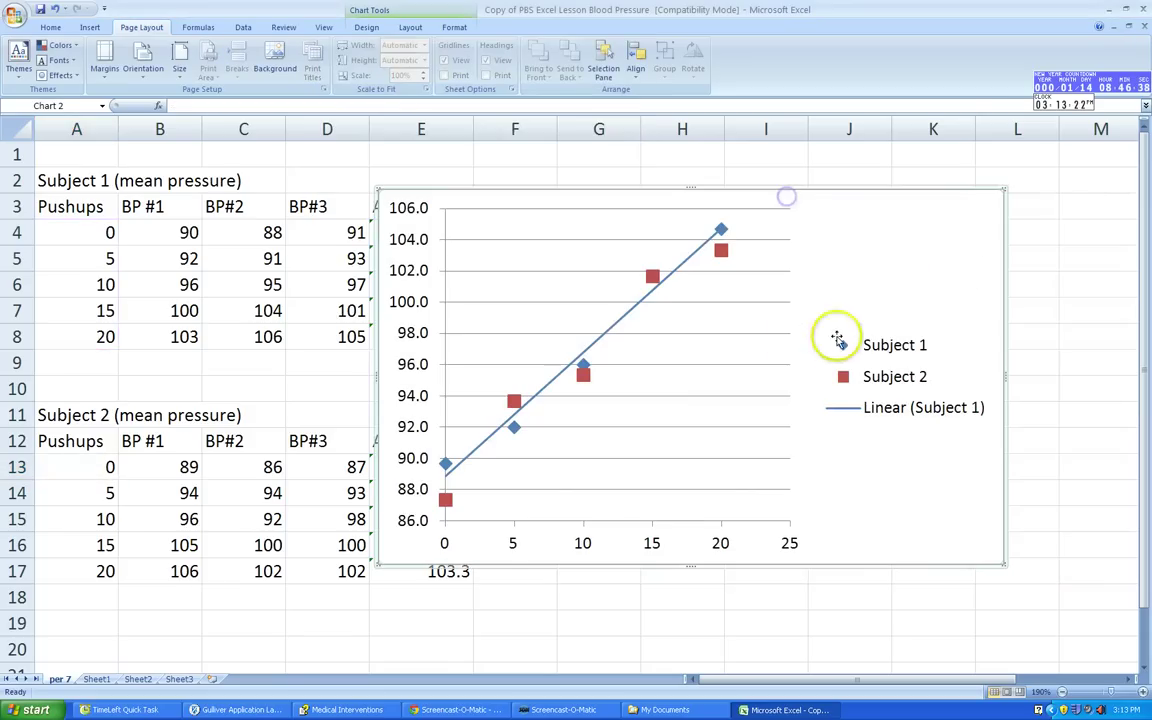
{"action": "right_click", "coordinate": [513, 402]}
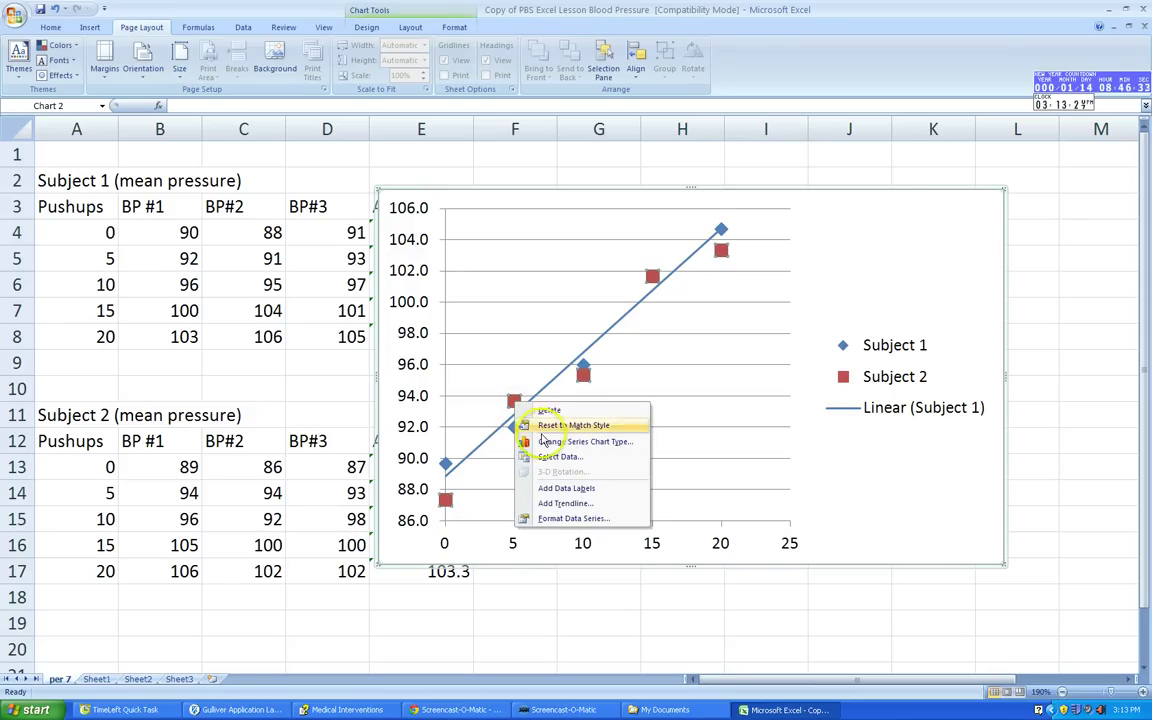
{"action": "left_click", "coordinate": [550, 503]}
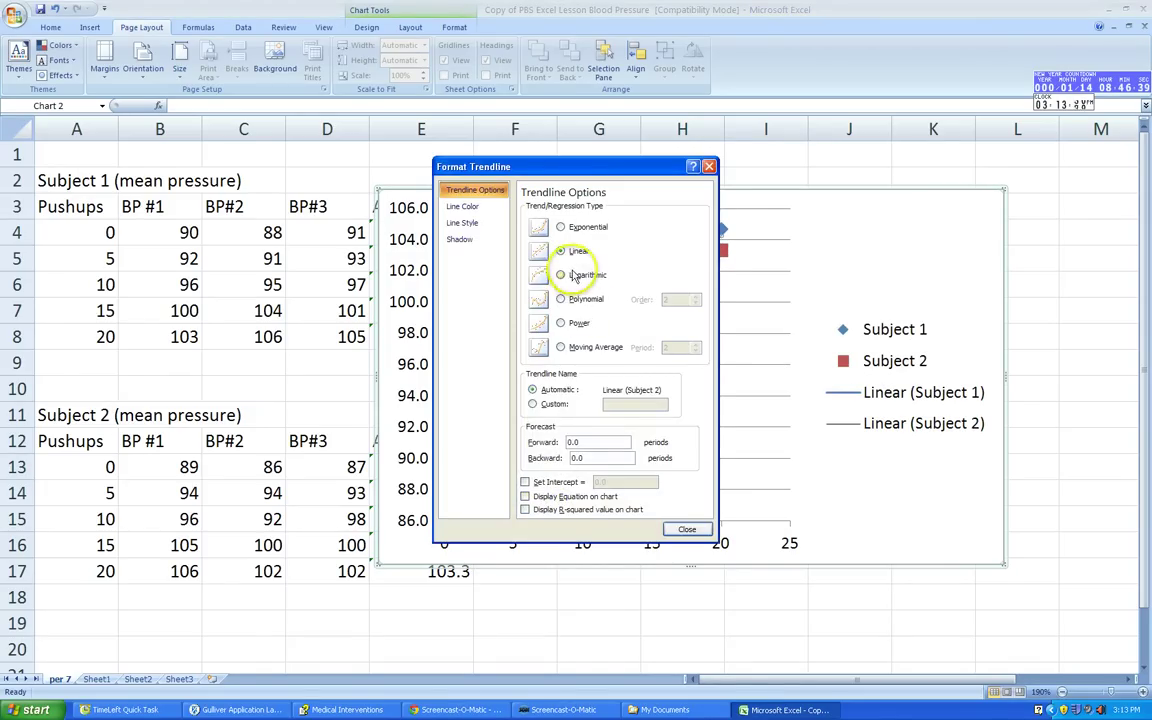
Format the Subject 2 trendline as a solid dark red line with a width of 1.5 pt.
{"action": "left_click", "coordinate": [462, 206]}
{"action": "left_click", "coordinate": [545, 223]}
{"action": "left_click", "coordinate": [575, 264]}
{"action": "left_click", "coordinate": [568, 368]}
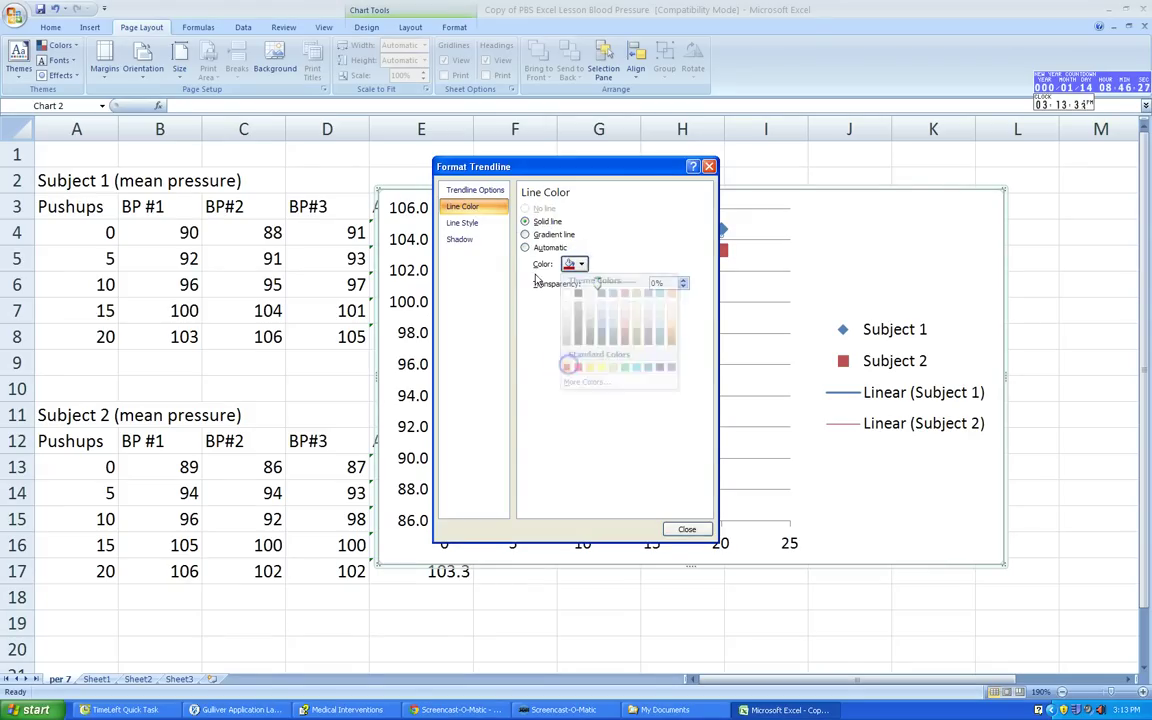
{"action": "left_click", "coordinate": [485, 223]}
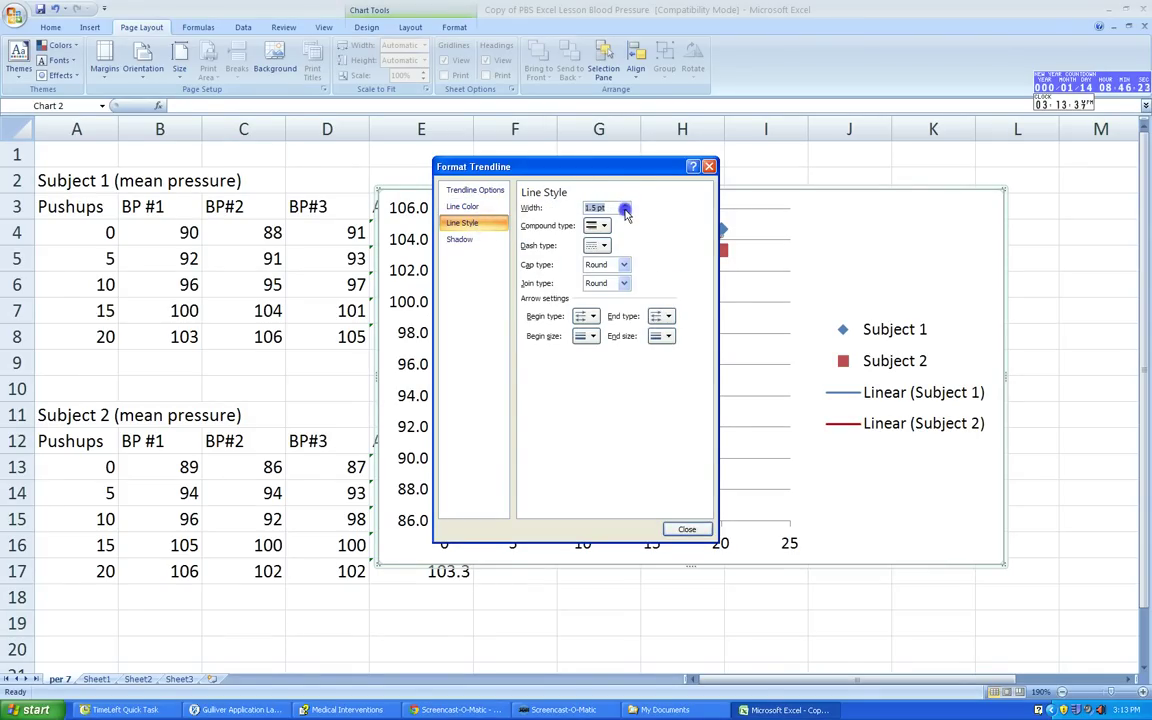
{"action": "left_click", "coordinate": [686, 529]}
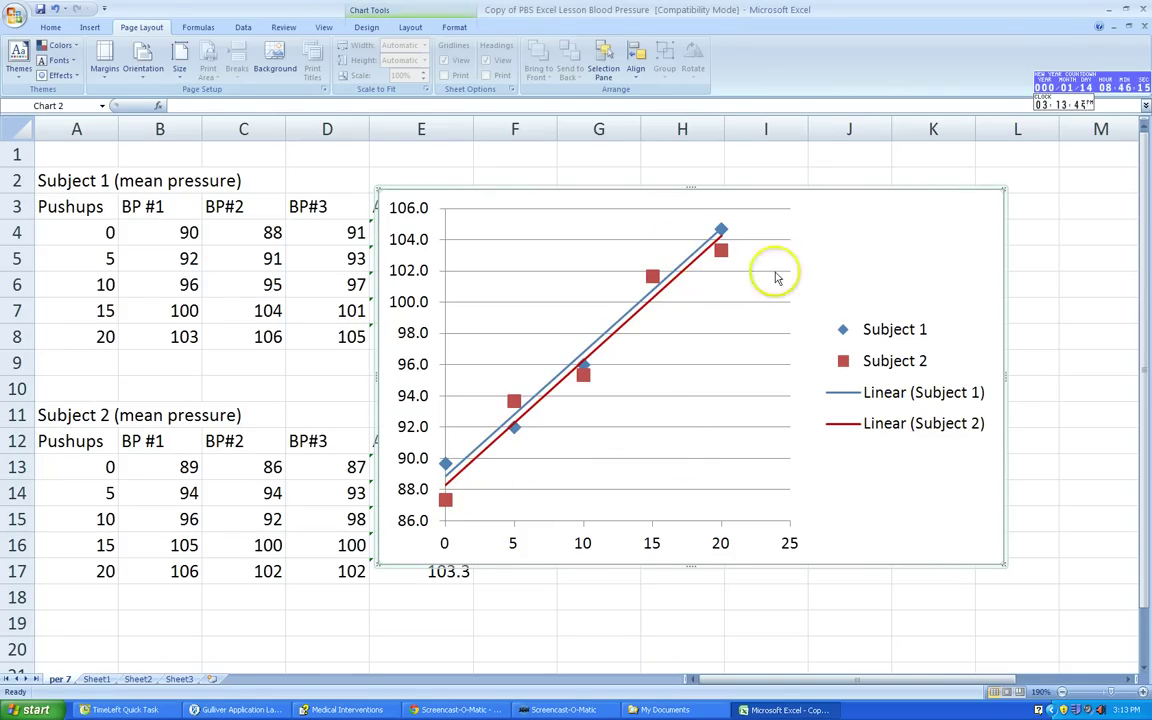
Reposition the chart so it starts in column D and enlarge it to span rows 1 to 19.
{"action": "left_click_drag", "start_coordinate": [864, 226], "coordinate": [934, 220]}
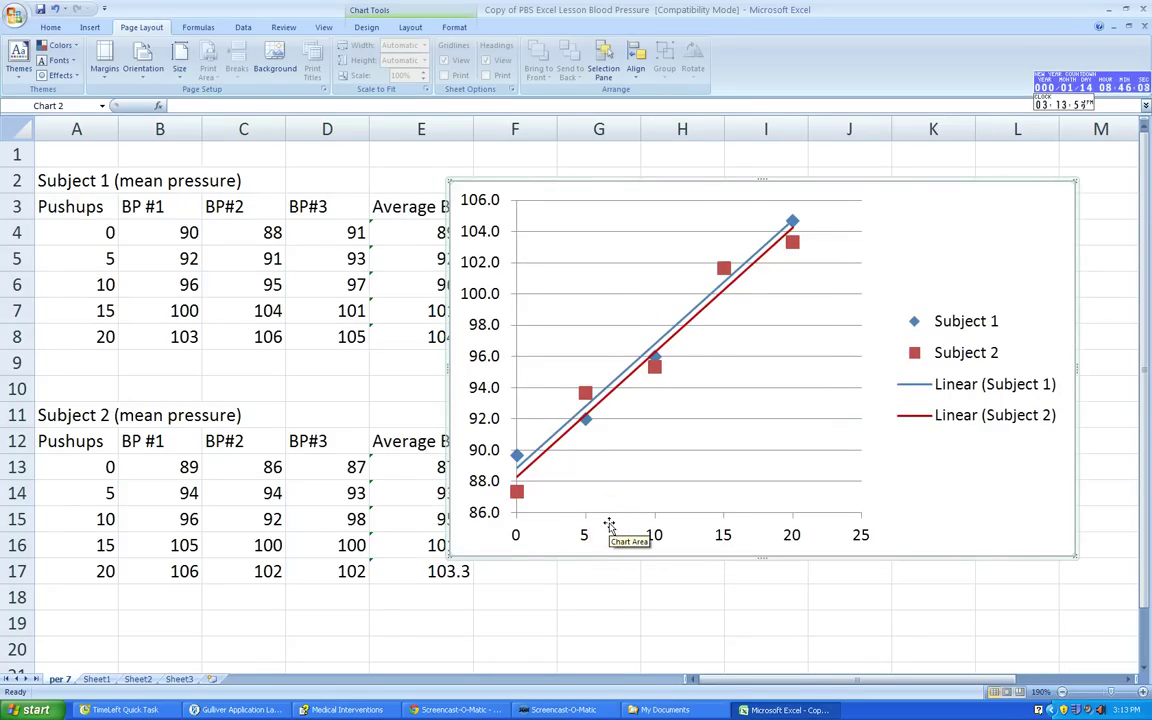
{"action": "left_click_drag", "start_coordinate": [557, 388], "coordinate": [457, 386]}
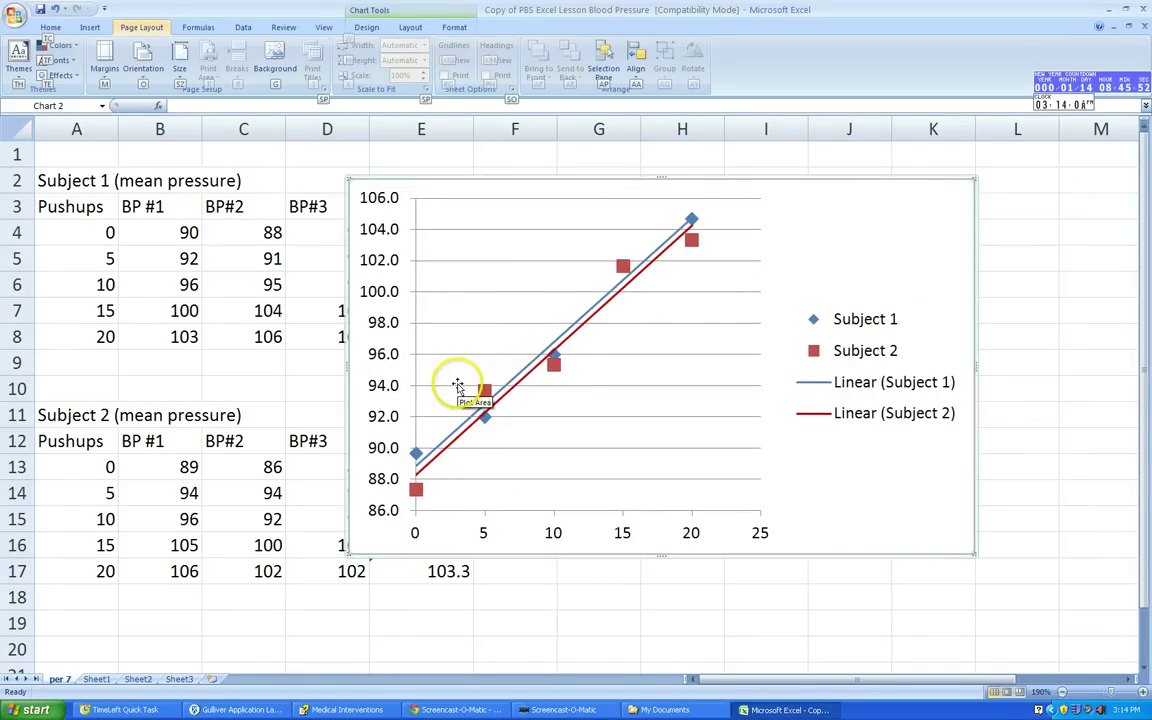
{"action": "left_click_drag", "start_coordinate": [854, 261], "coordinate": [812, 229]}
{"action": "left_click_drag", "start_coordinate": [933, 521], "coordinate": [967, 632]}
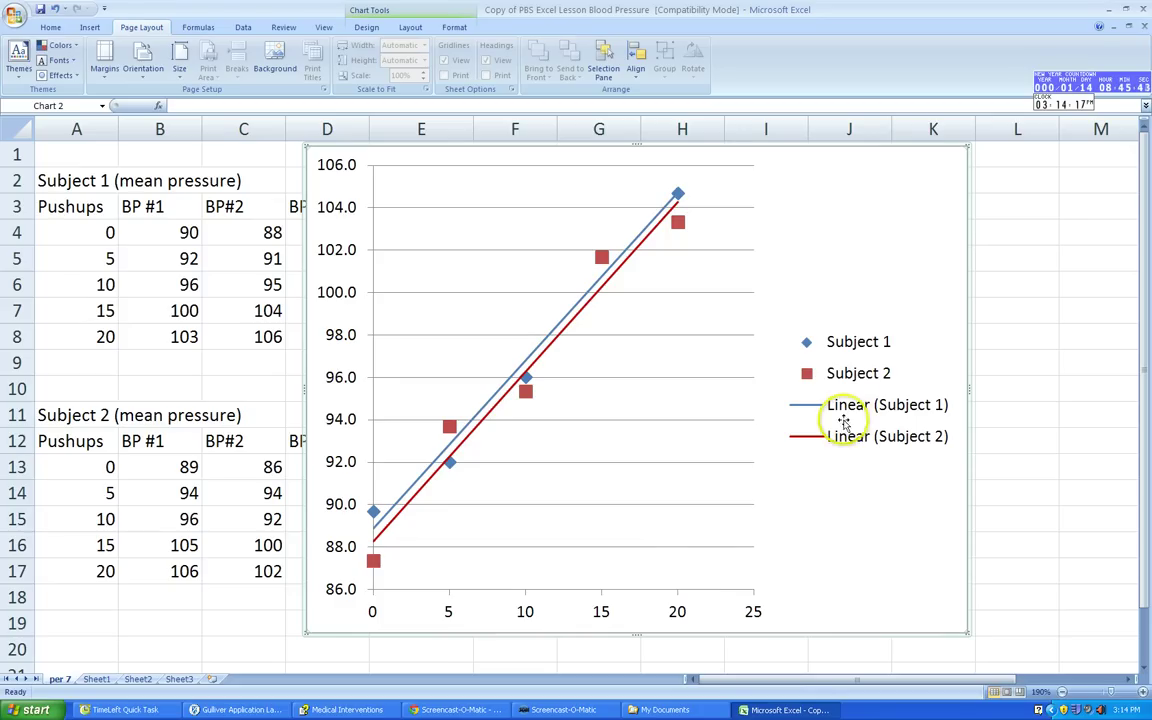
Widen the plot area to nearly the chart's full width and move the legend into its lower-right corner.
{"action": "left_click", "coordinate": [751, 399]}
{"action": "left_click_drag", "start_coordinate": [753, 378], "coordinate": [941, 378]}
{"action": "left_click", "coordinate": [855, 362]}
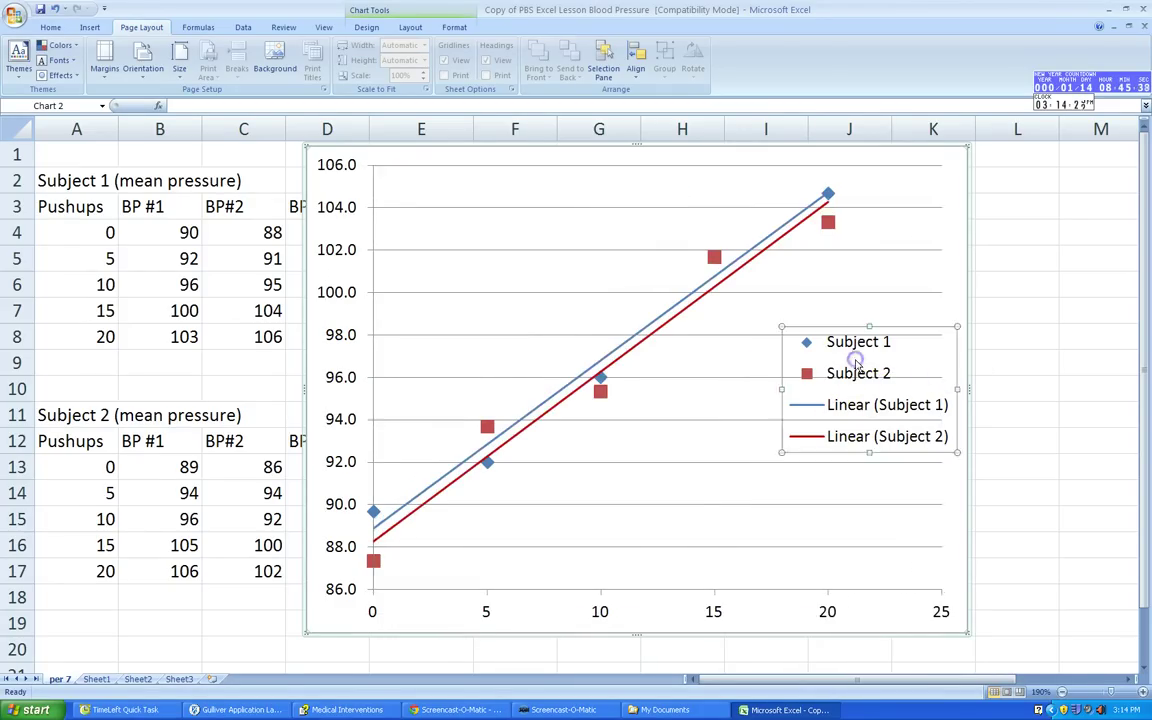
{"action": "left_click_drag", "start_coordinate": [879, 322], "coordinate": [875, 452]}
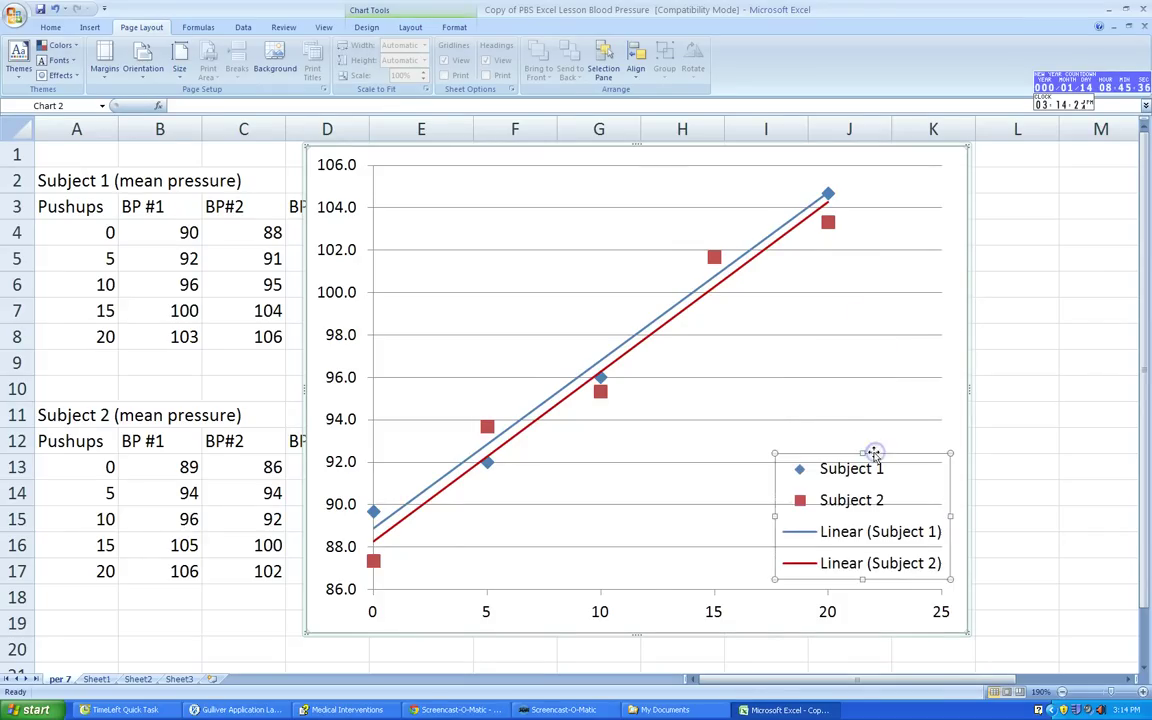
{"action": "left_click", "coordinate": [725, 399]}
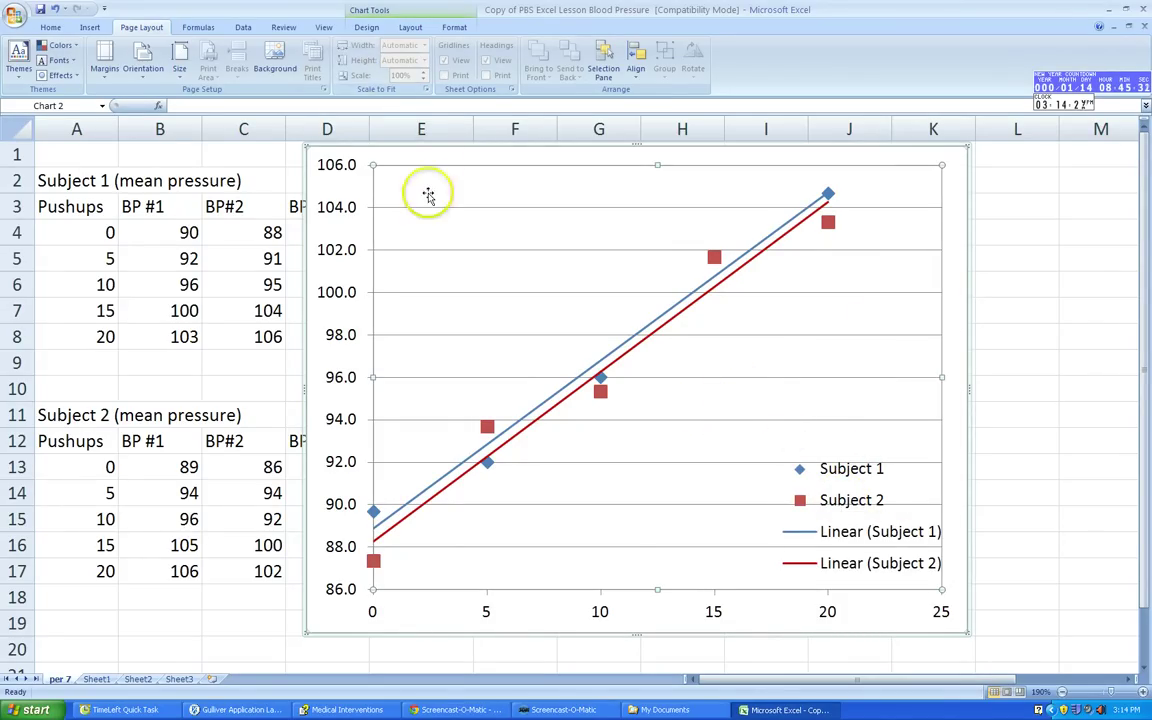
Add a centered overlay title to the chart.
{"action": "left_click", "coordinate": [418, 155]}
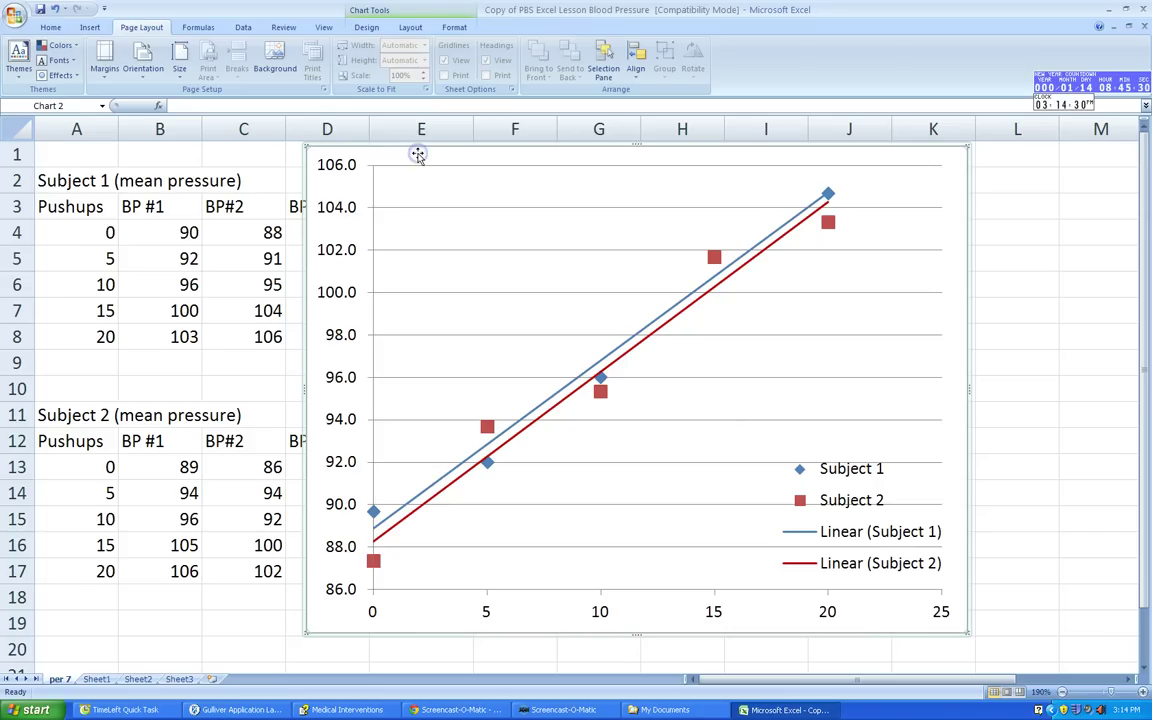
{"action": "left_click", "coordinate": [410, 30]}
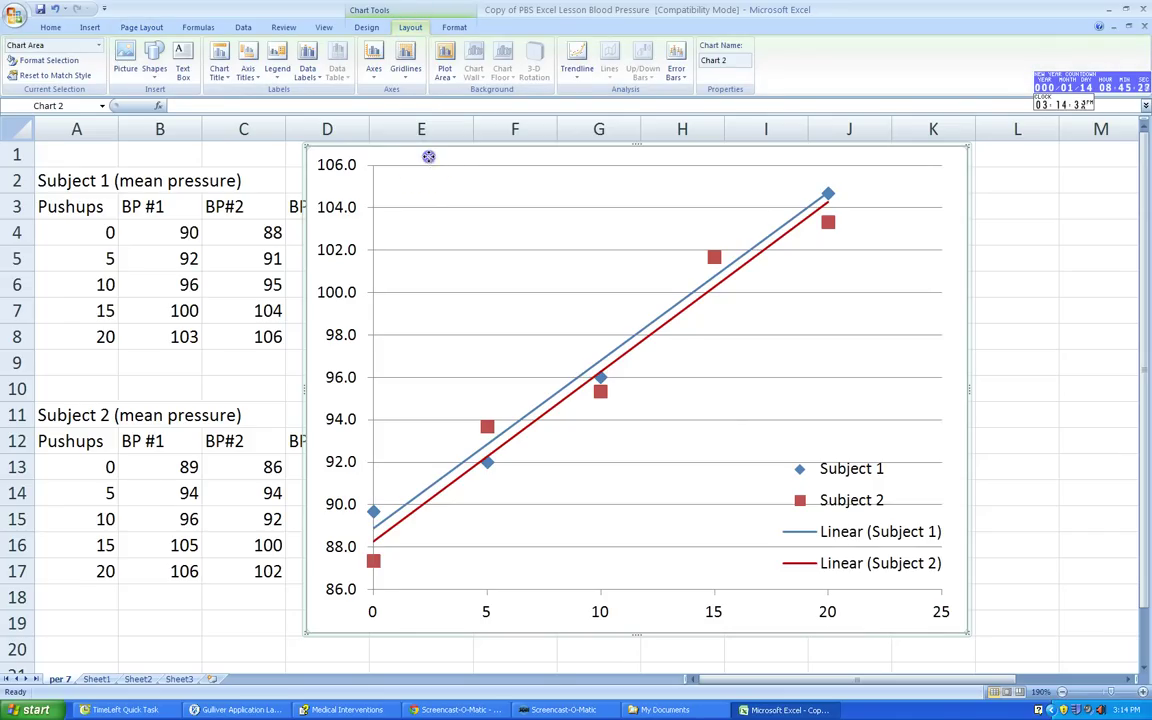
{"action": "left_click", "coordinate": [219, 62]}
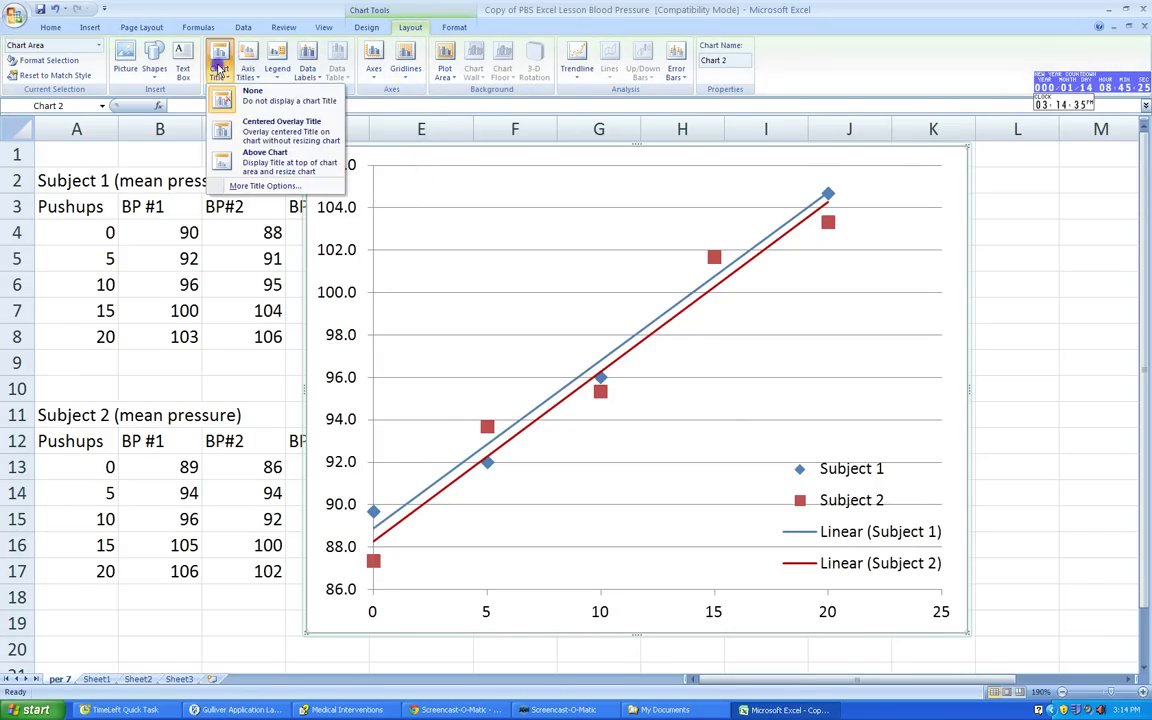
{"action": "left_click", "coordinate": [262, 133]}
{"action": "left_click", "coordinate": [496, 207]}
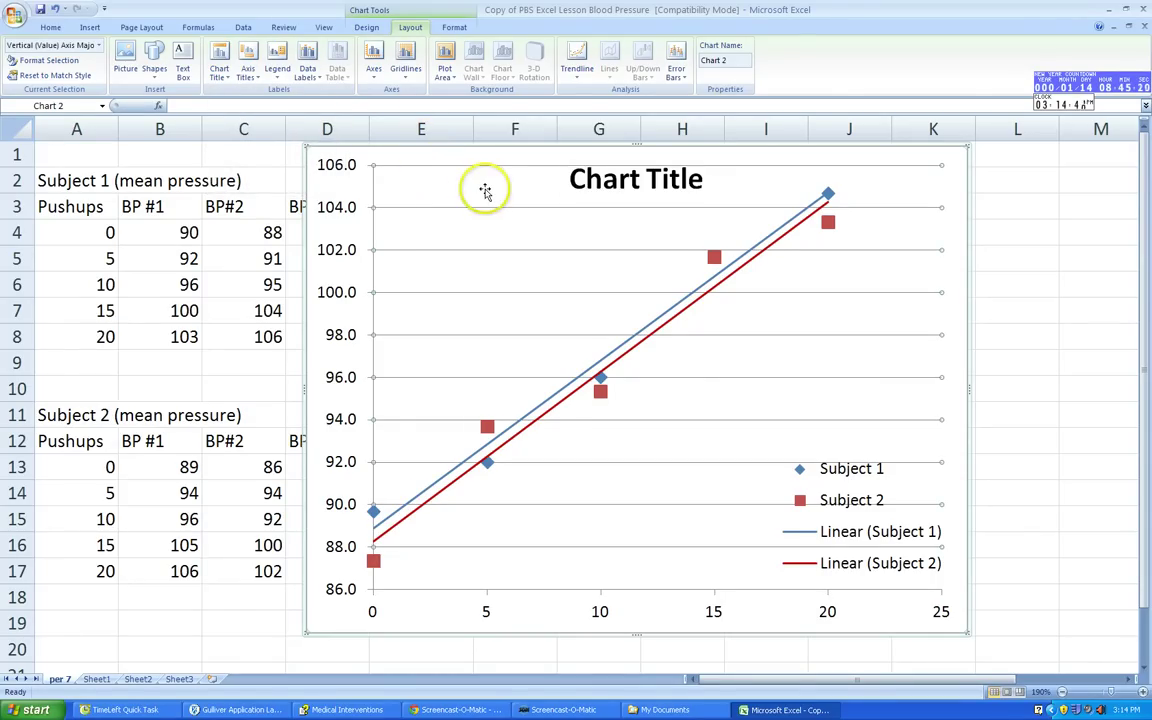
Add a horizontal axis title below the axis and a rotated title for the vertical axis.
{"action": "left_click", "coordinate": [250, 72]}
{"action": "mouse_move", "coordinate": [300, 92]}
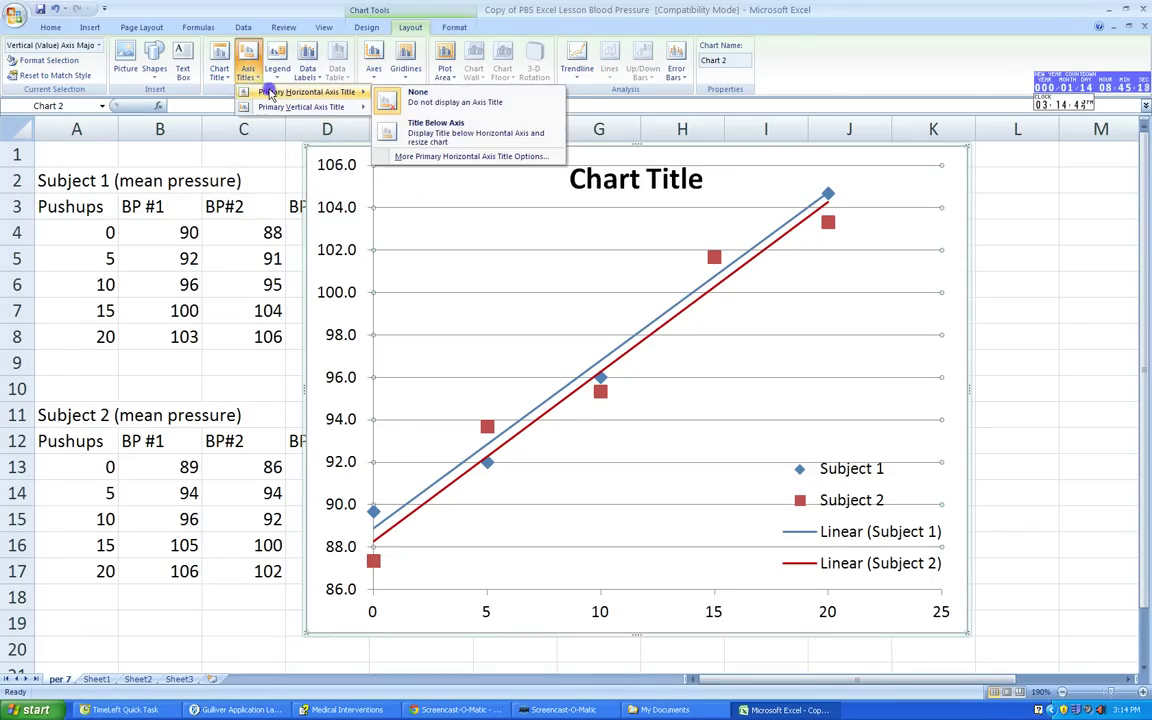
{"action": "left_click", "coordinate": [425, 125]}
{"action": "left_click", "coordinate": [248, 68]}
{"action": "mouse_move", "coordinate": [272, 110]}
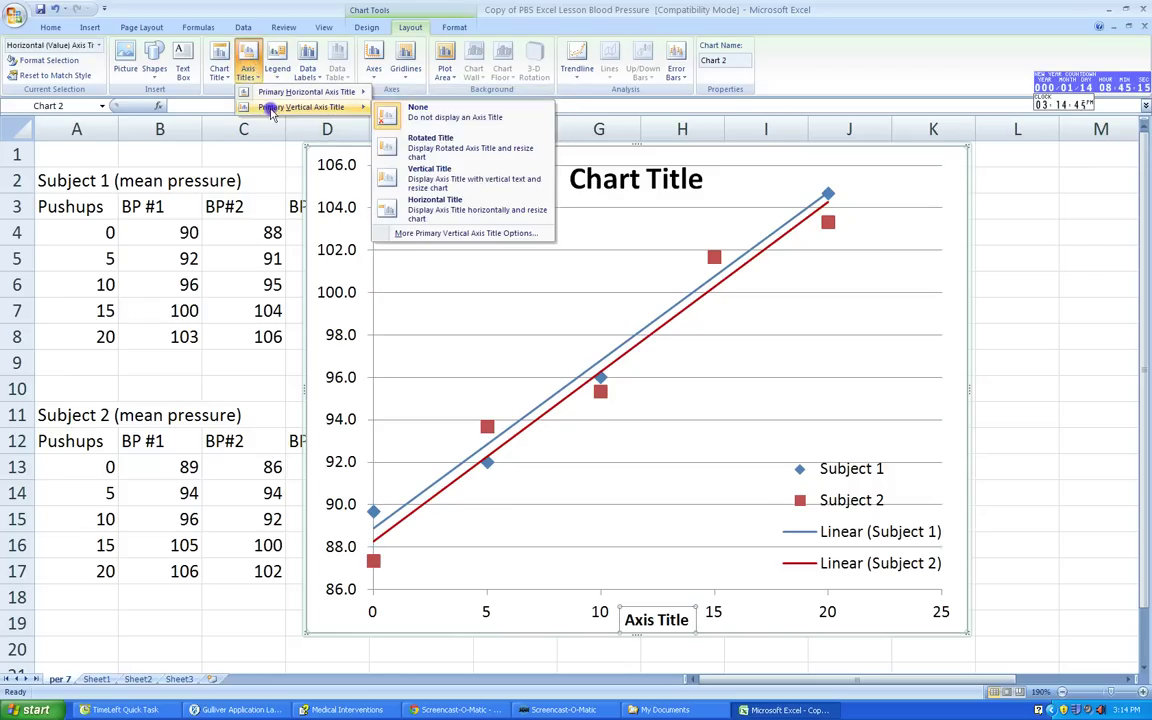
{"action": "left_click", "coordinate": [430, 143]}
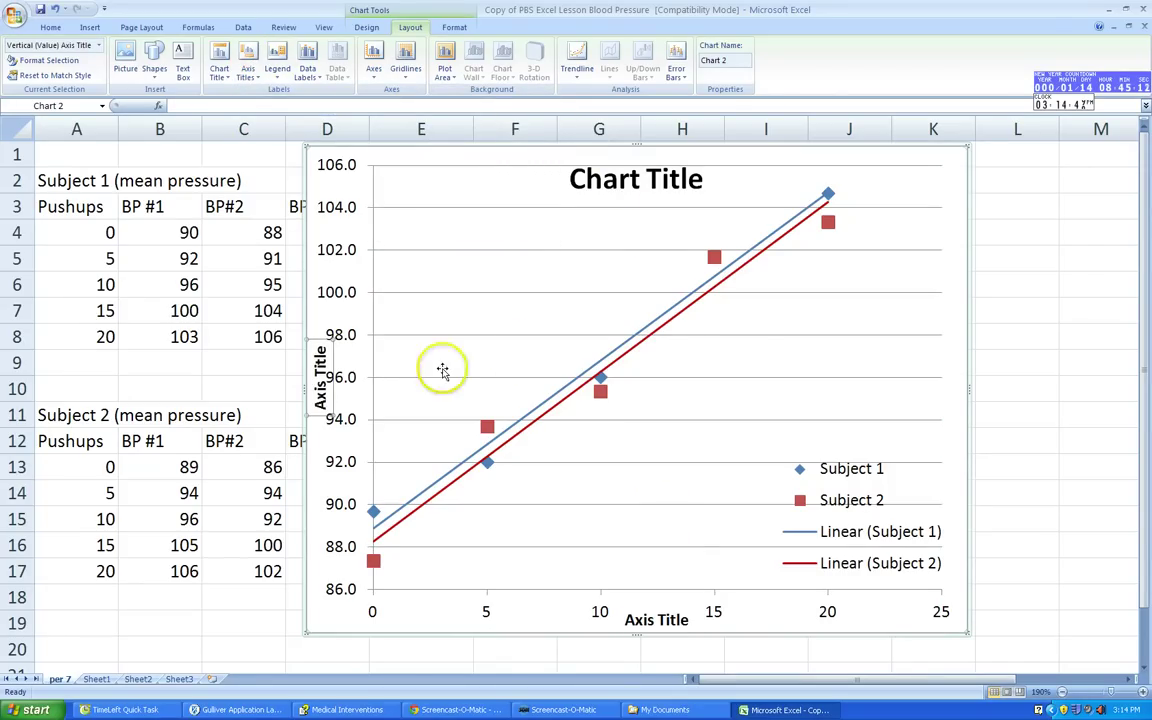
Lower the plot area's upper edge so it sits beneath the chart title.
{"action": "left_click", "coordinate": [320, 380]}
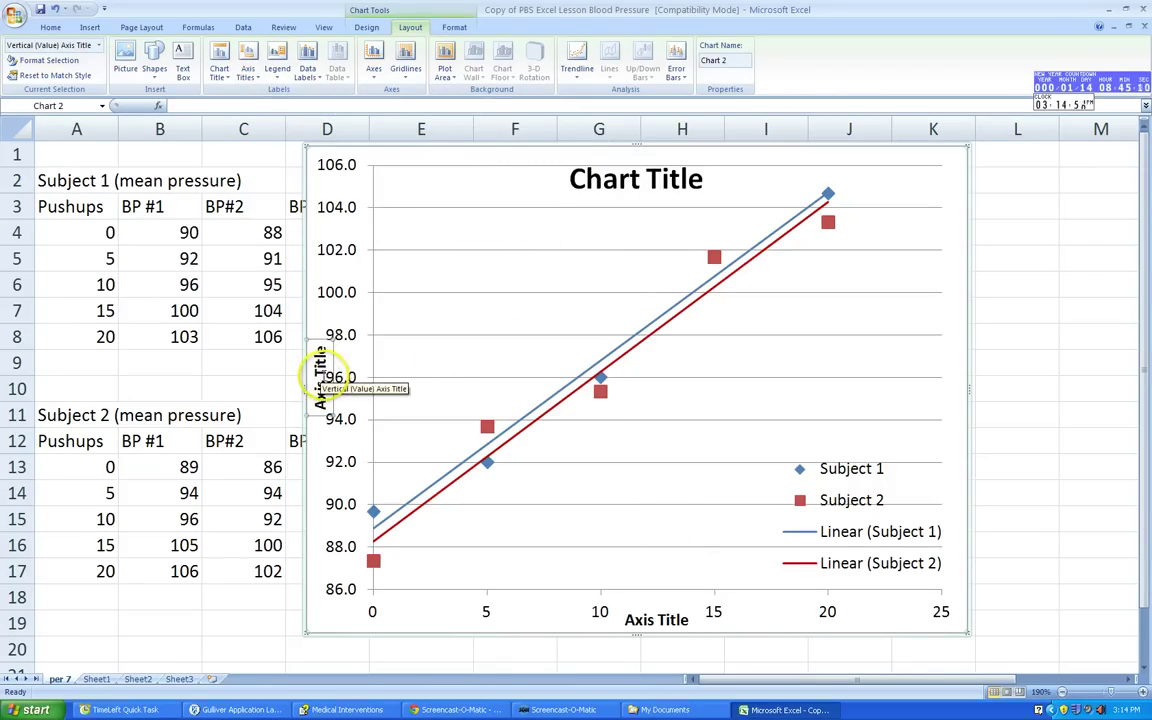
{"action": "left_click", "coordinate": [556, 498]}
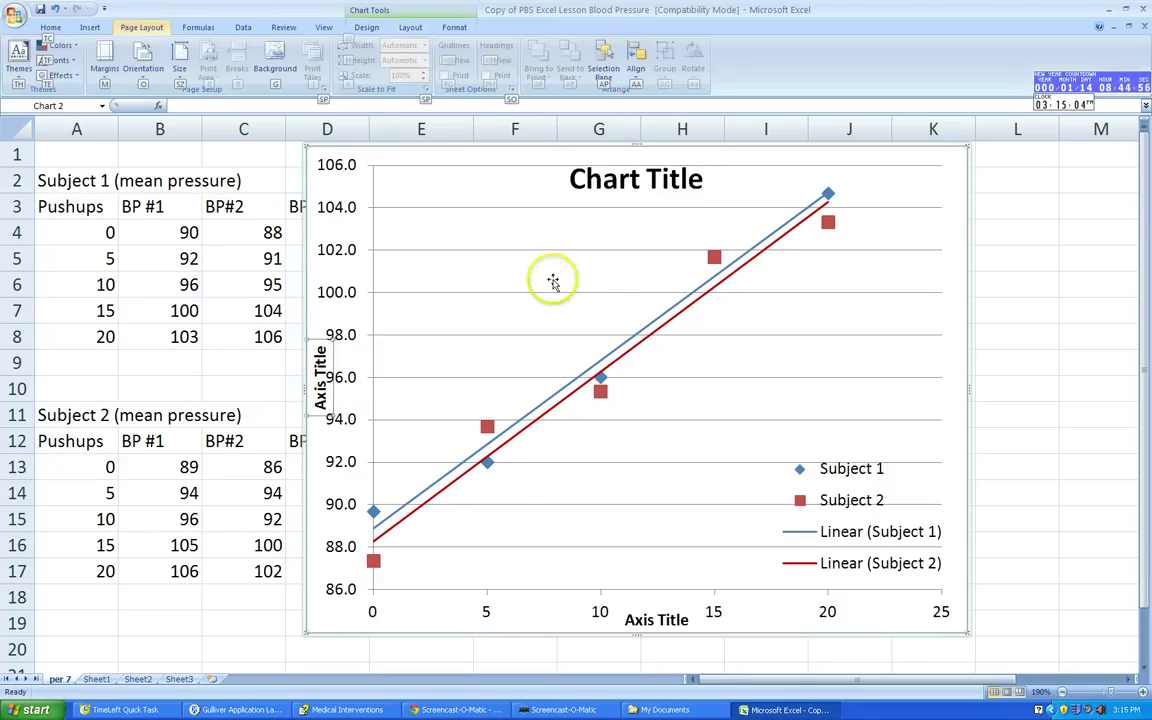
{"action": "left_click_drag", "start_coordinate": [660, 163], "coordinate": [650, 215]}
Change the chart title to "Blood Pressure vs. Push Ups".
{"action": "left_click", "coordinate": [650, 182]}
{"action": "left_click", "coordinate": [681, 182]}
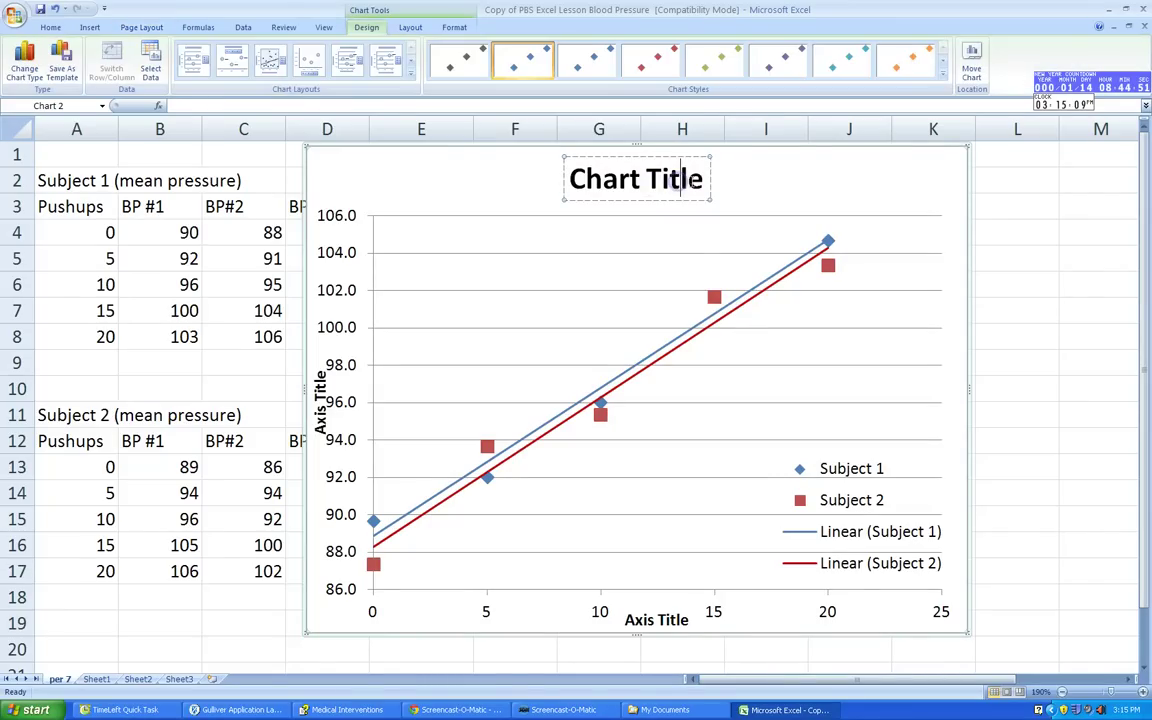
{"action": "left_click_drag", "start_coordinate": [700, 176], "coordinate": [603, 174]}
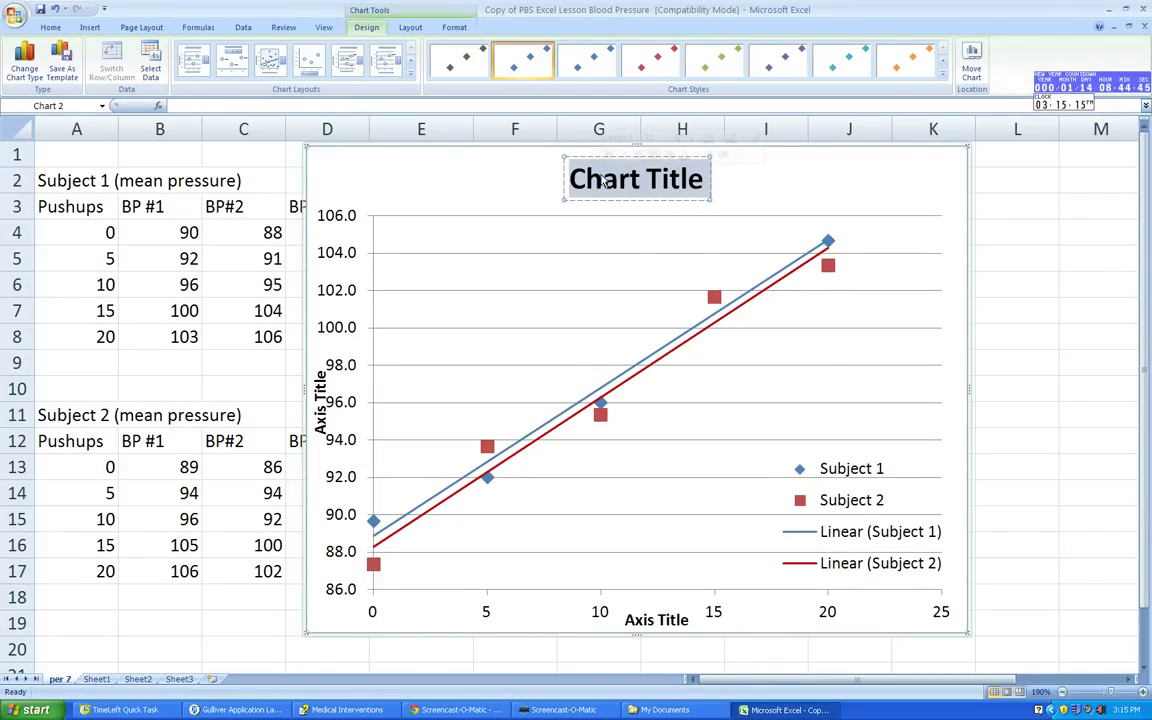
{"action": "type", "text": "Blood P"}
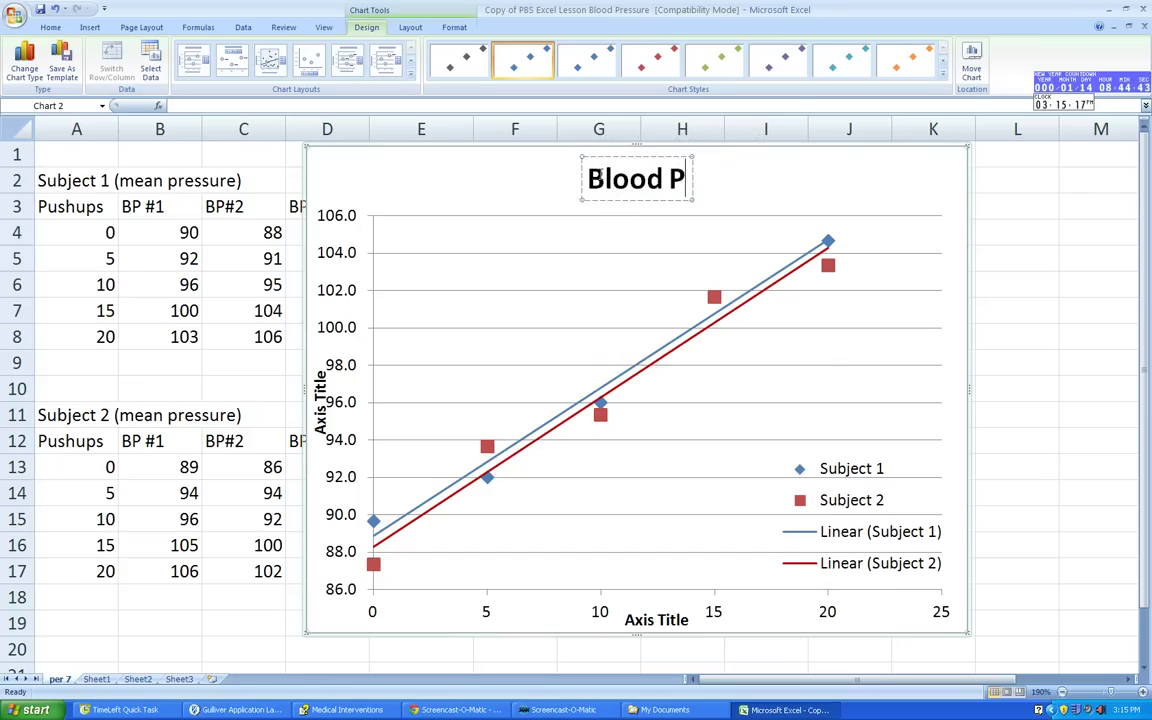
{"action": "type", "text": "ressure"}
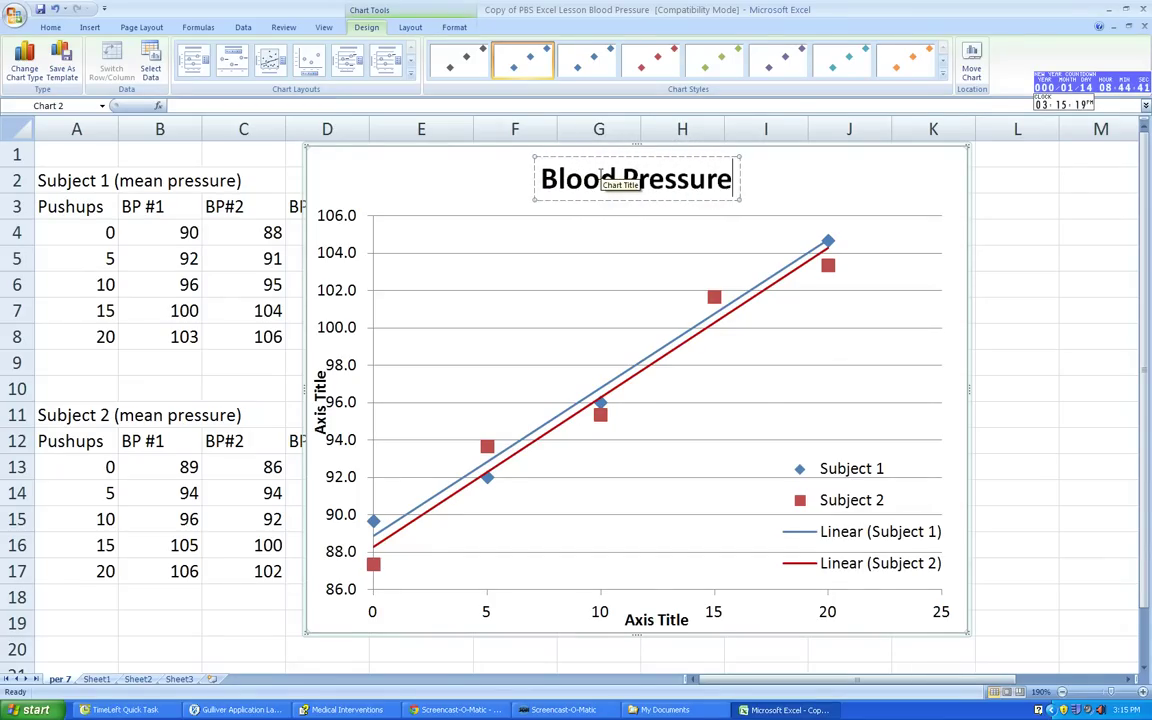
{"action": "type", "text": " vs."}
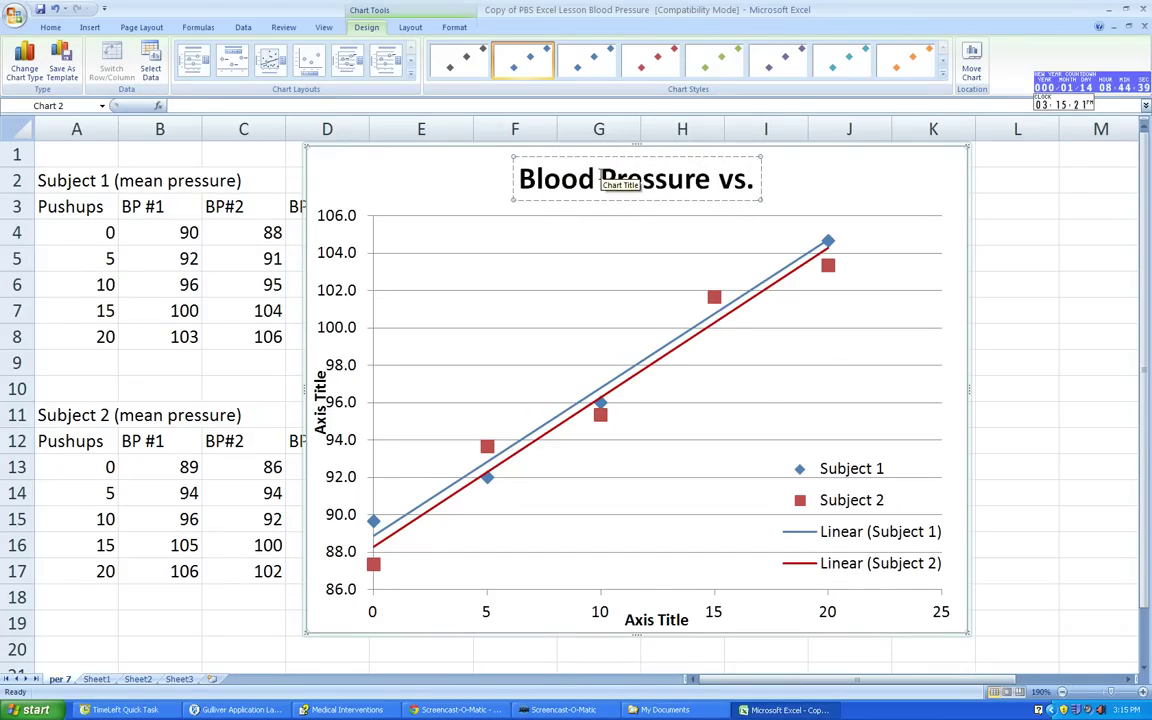
{"action": "type", "text": " Push"}
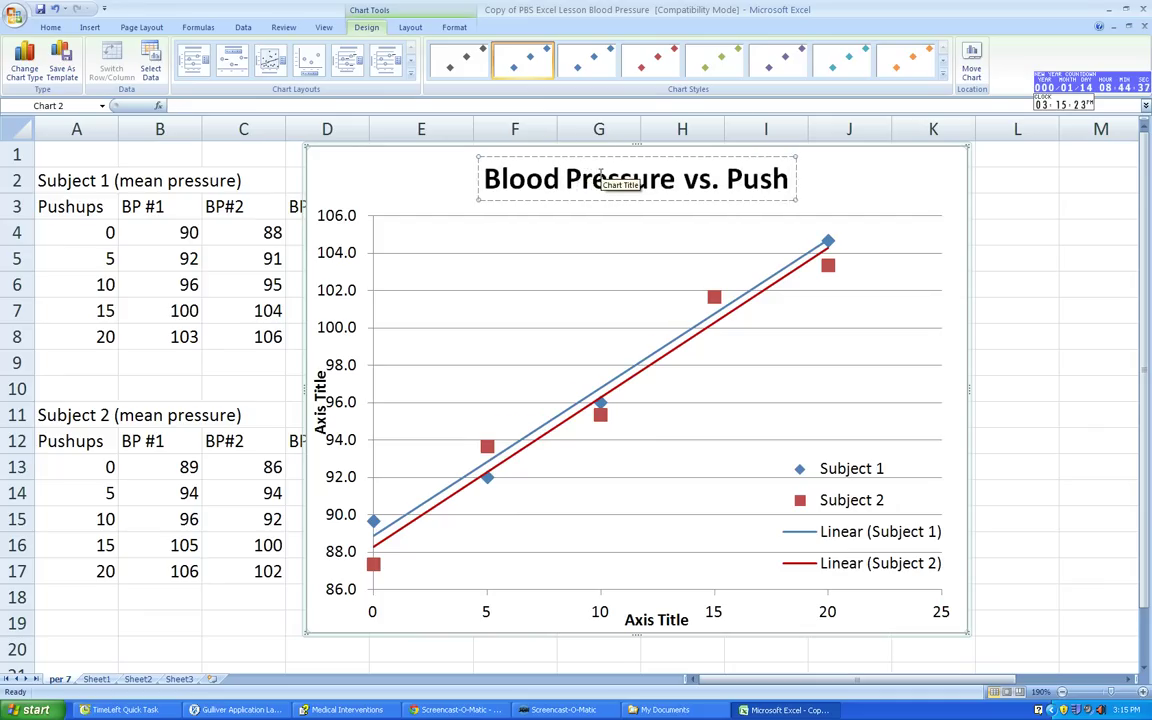
{"action": "type", "text": " Ups"}
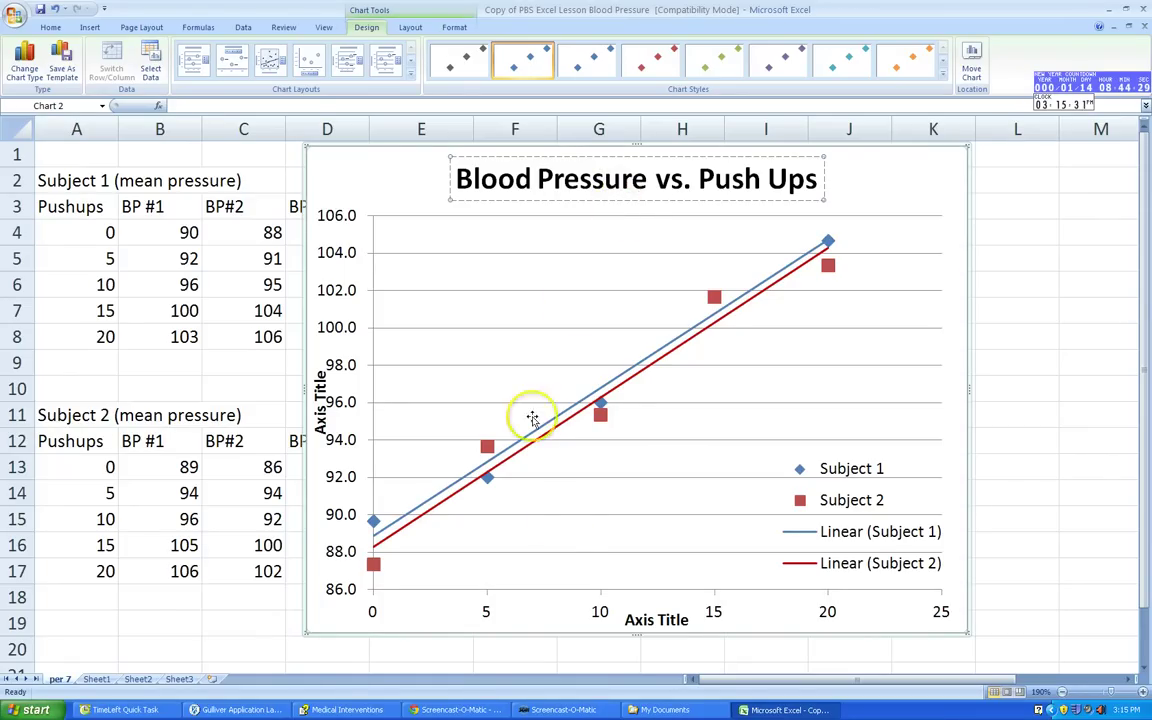
Change the horizontal axis title to "Push ups".
{"action": "left_click", "coordinate": [651, 618]}
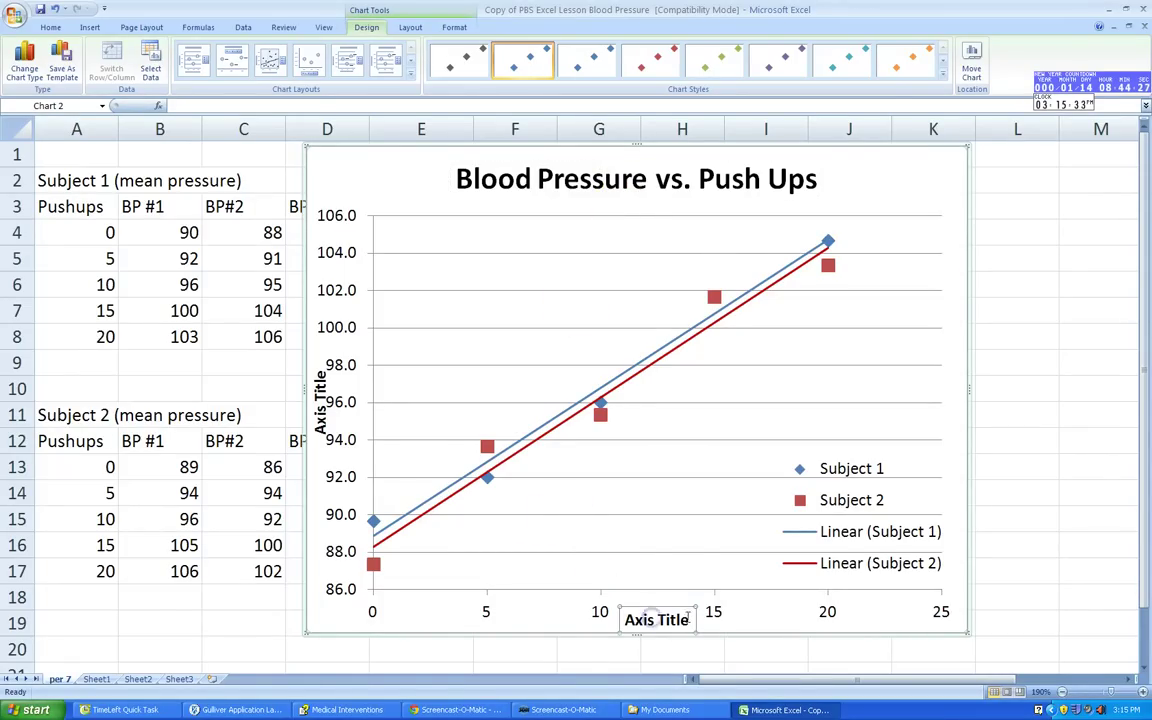
{"action": "triple_click", "coordinate": [650, 619]}
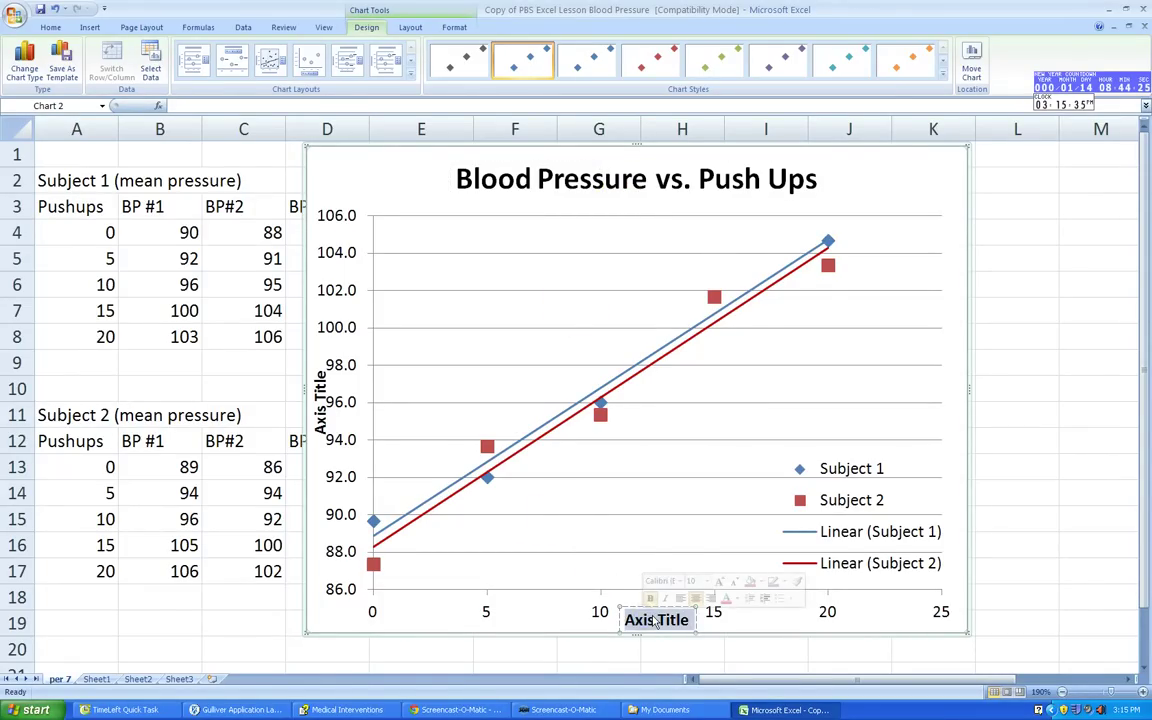
{"action": "type", "text": "Pushups"}
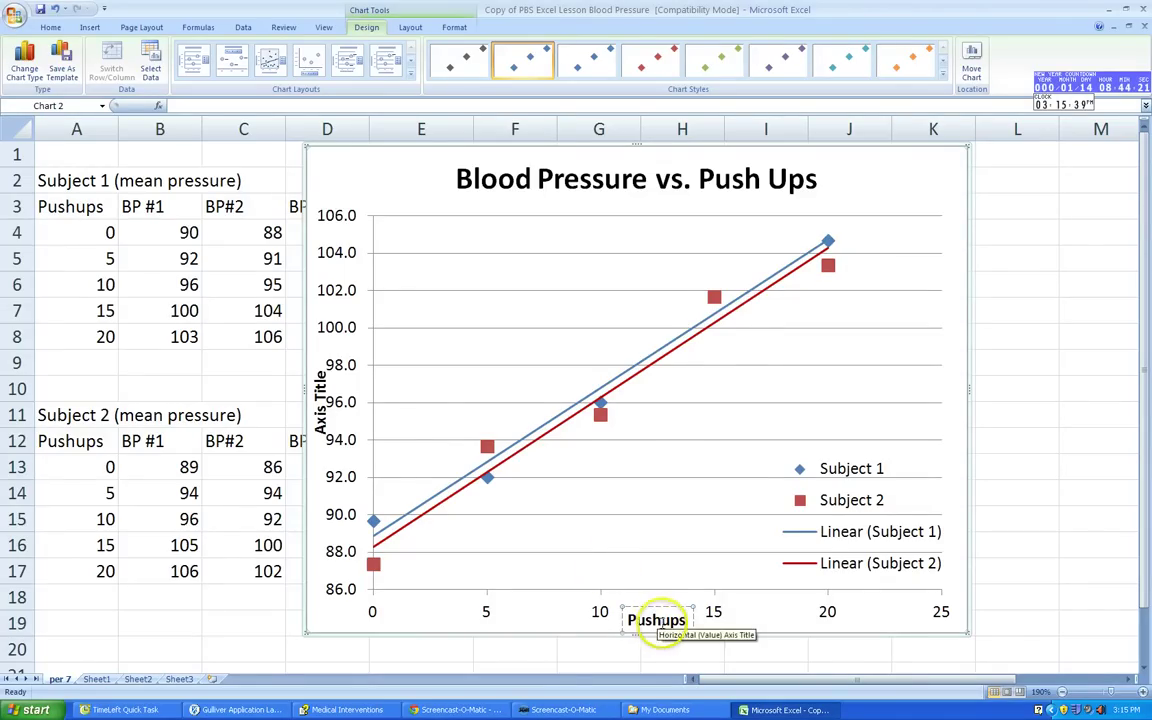
Change the vertical axis title to "Blood Pressure (mm Hg)".
{"action": "left_click", "coordinate": [368, 437]}
{"action": "triple_click", "coordinate": [322, 411]}
{"action": "type", "text": "Ave"}
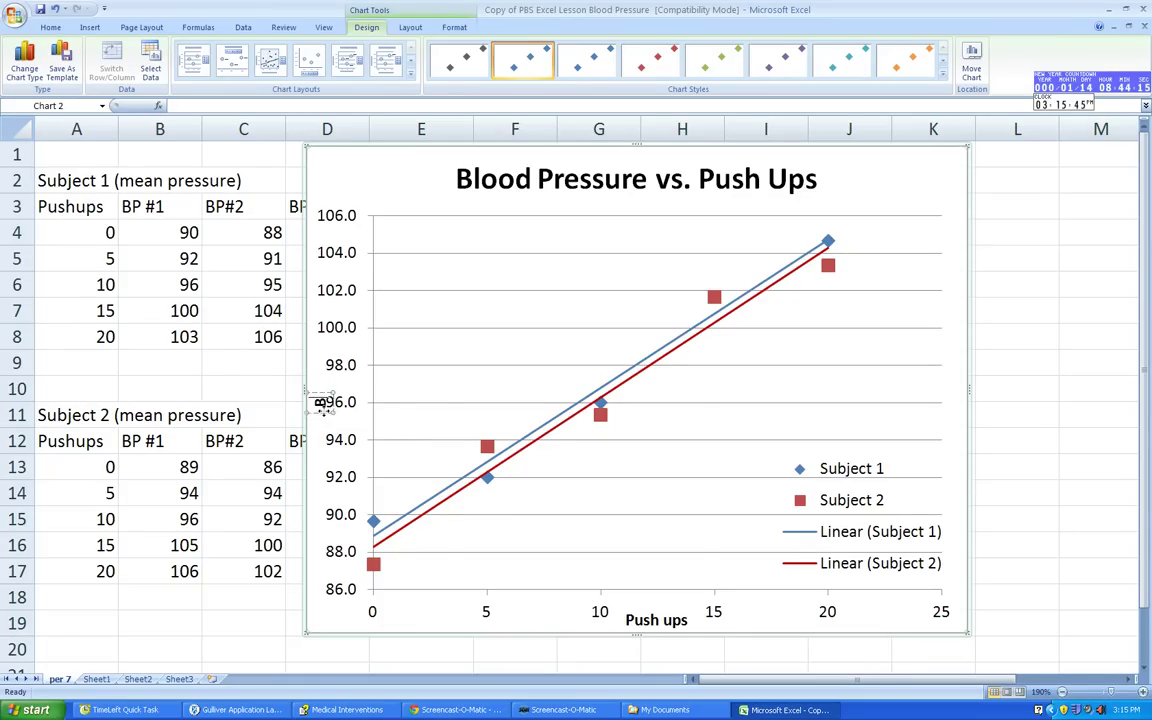
{"action": "type", "text": "lood Pressure"}
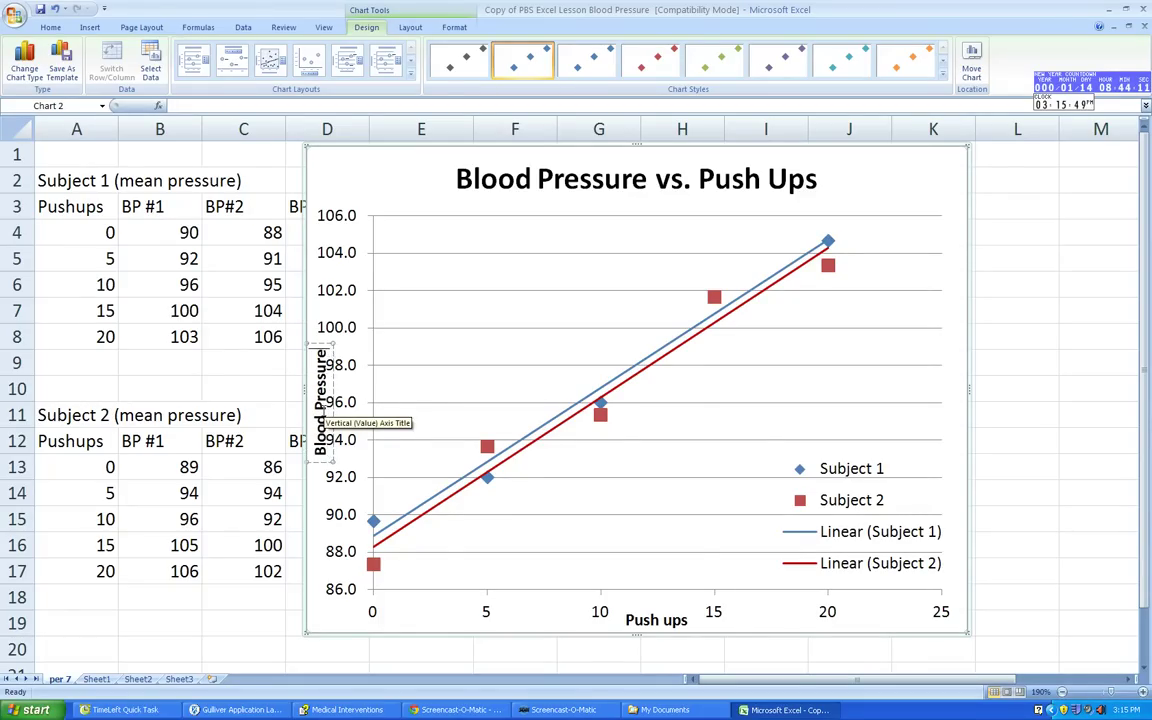
{"action": "type", "text": " ("}
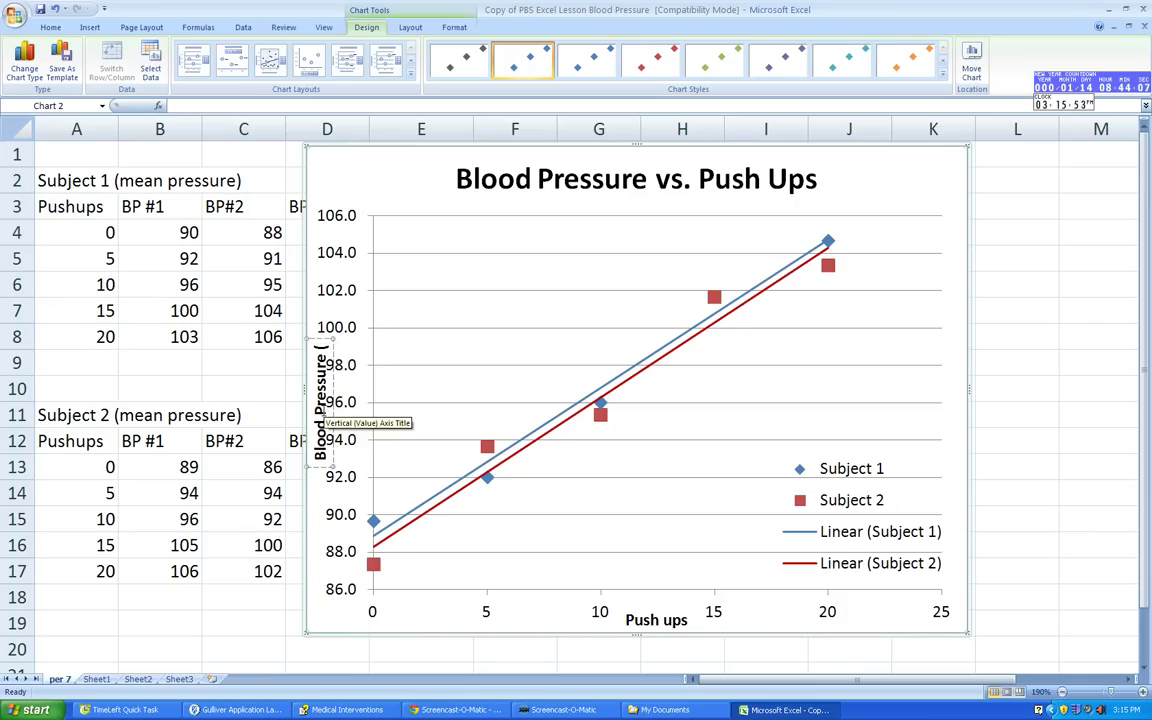
{"action": "type", "text": "m"}
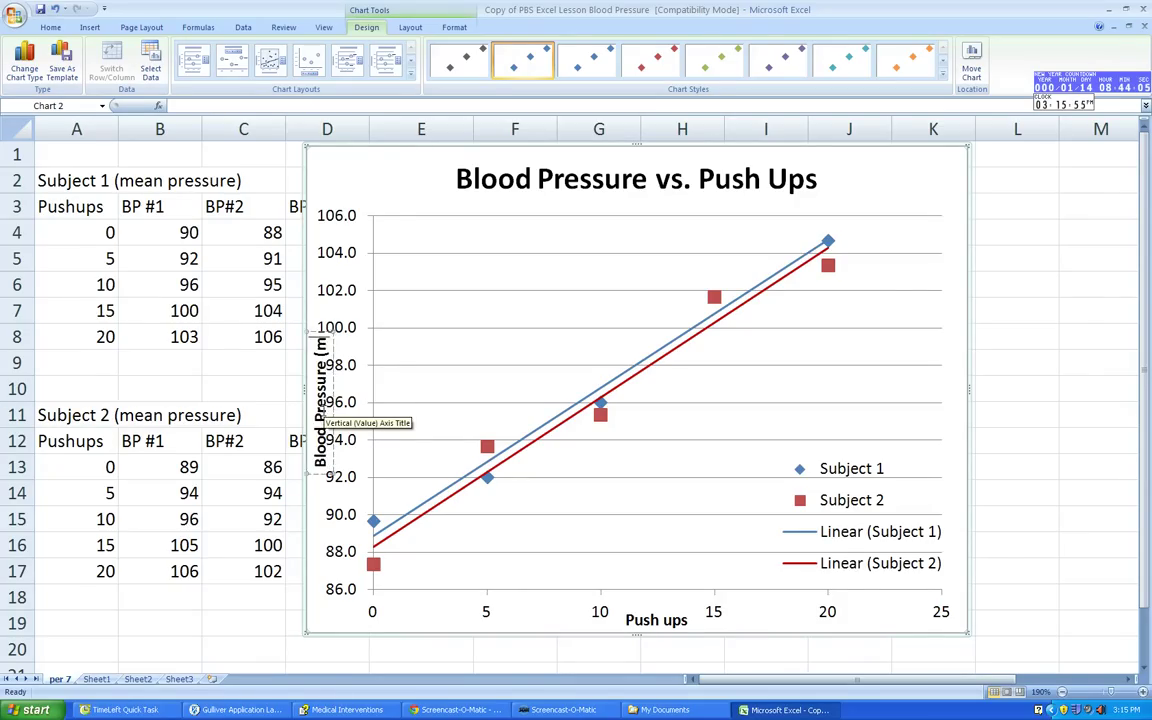
{"action": "type", "text": "m Hg)"}
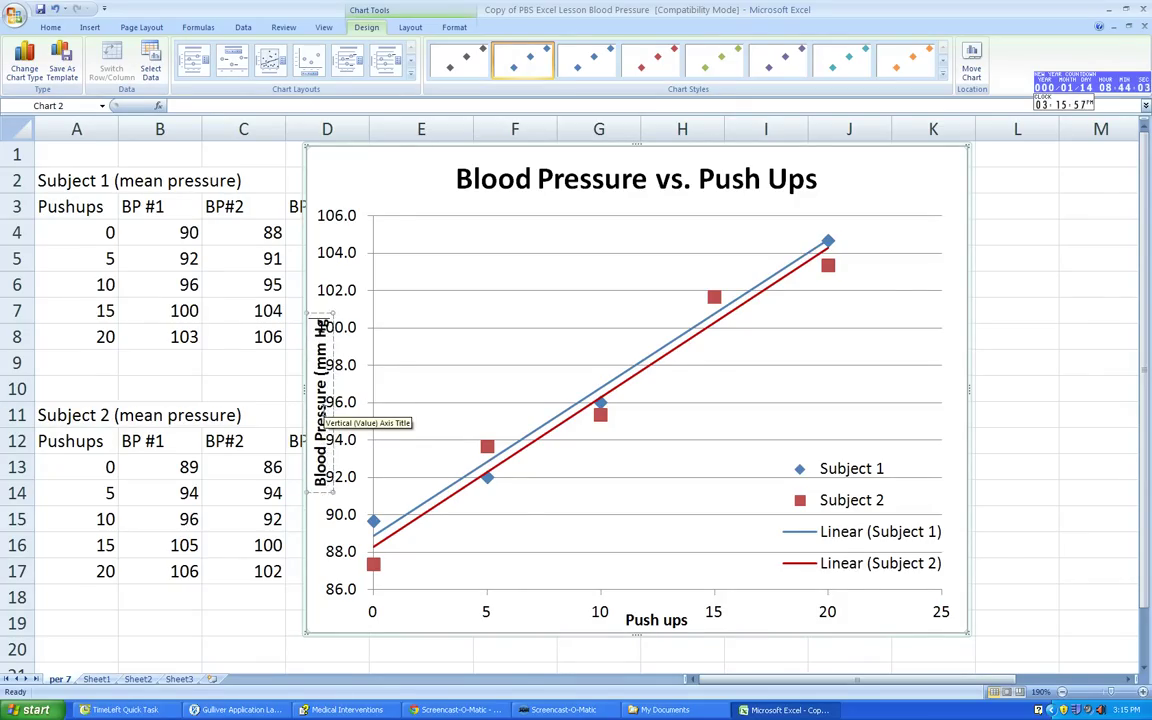
Narrow the plot area from its vertical-axis side so the axis numbers clear the vertical axis title.
{"action": "left_click", "coordinate": [455, 402]}
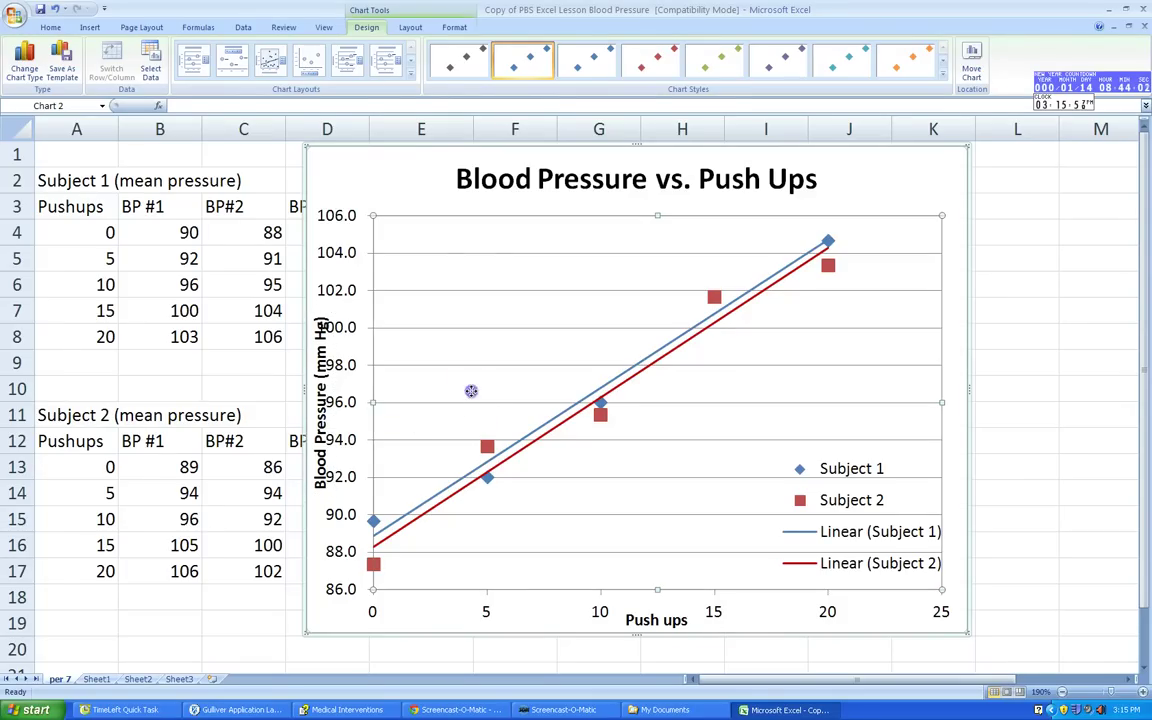
{"action": "left_click", "coordinate": [374, 402]}
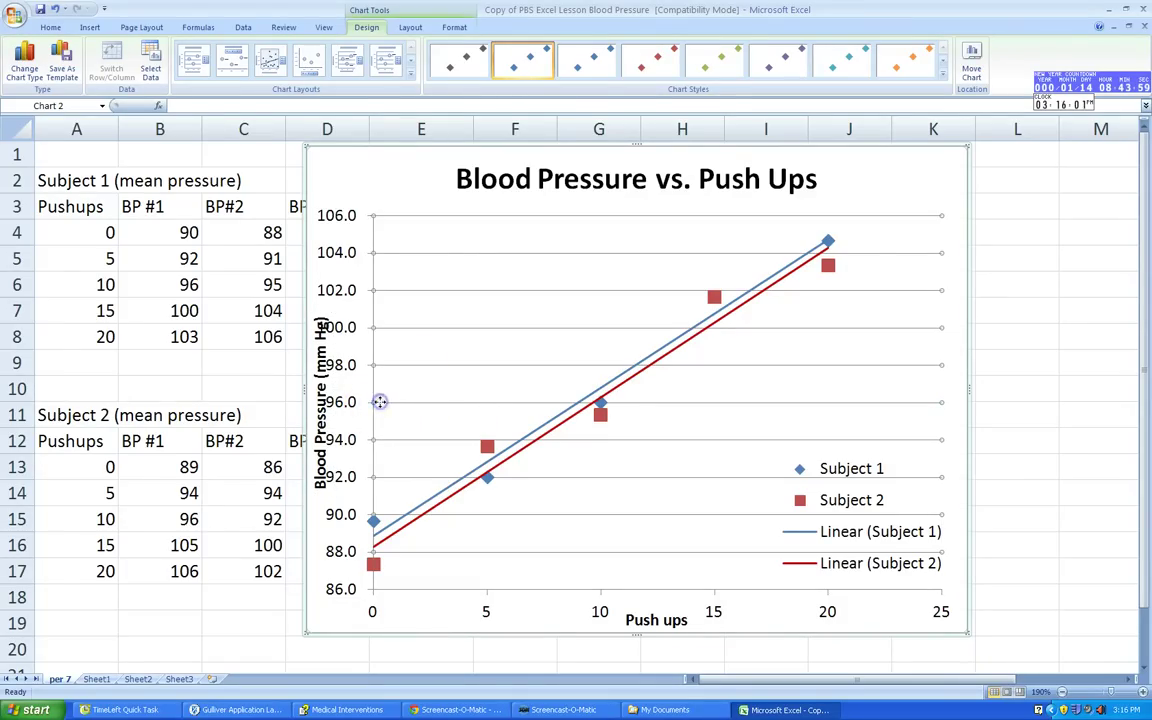
{"action": "left_click", "coordinate": [340, 216]}
{"action": "left_click", "coordinate": [369, 401]}
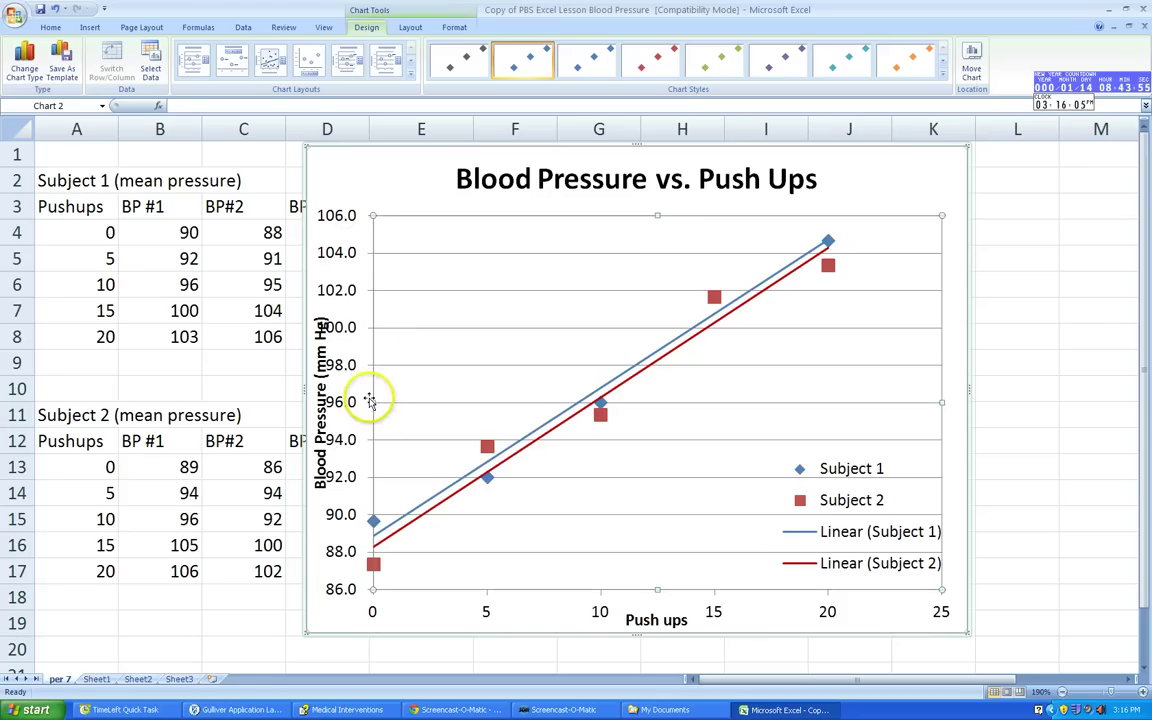
{"action": "left_click_drag", "start_coordinate": [404, 401], "coordinate": [405, 401]}
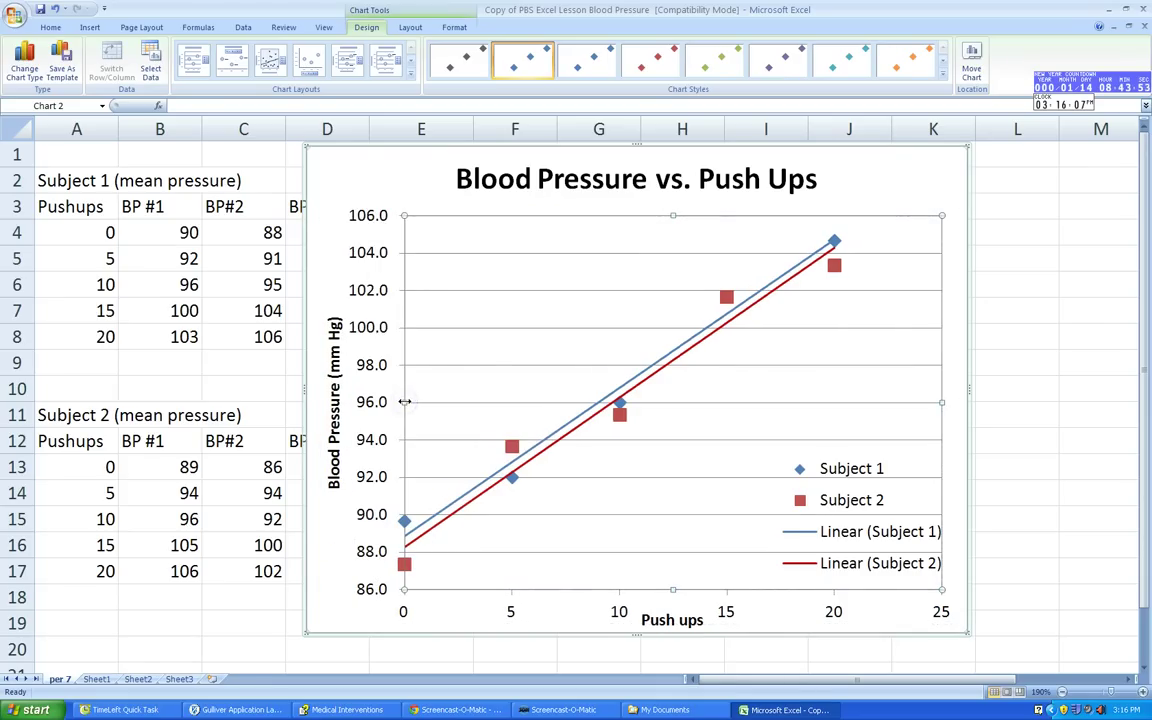
{"action": "left_click", "coordinate": [1012, 336]}
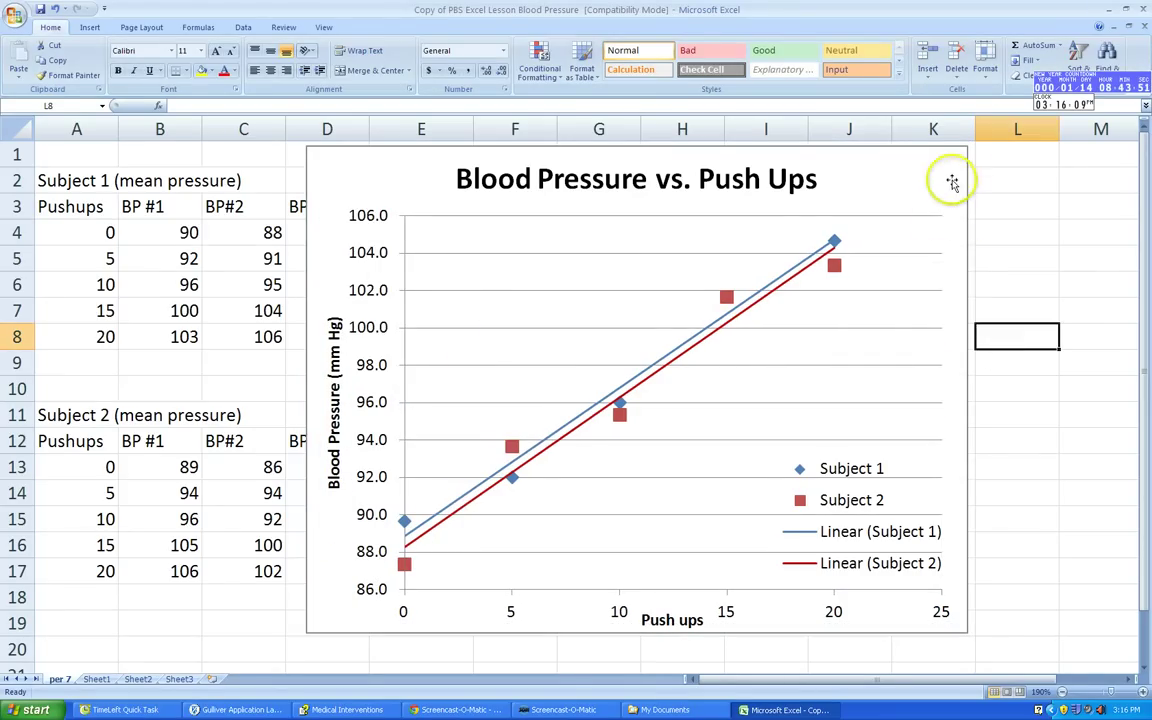
Shift the chart toward the data tables and raise the plot area's lower edge clear of the horizontal axis title.
{"action": "left_click_drag", "start_coordinate": [961, 165], "coordinate": [882, 185]}
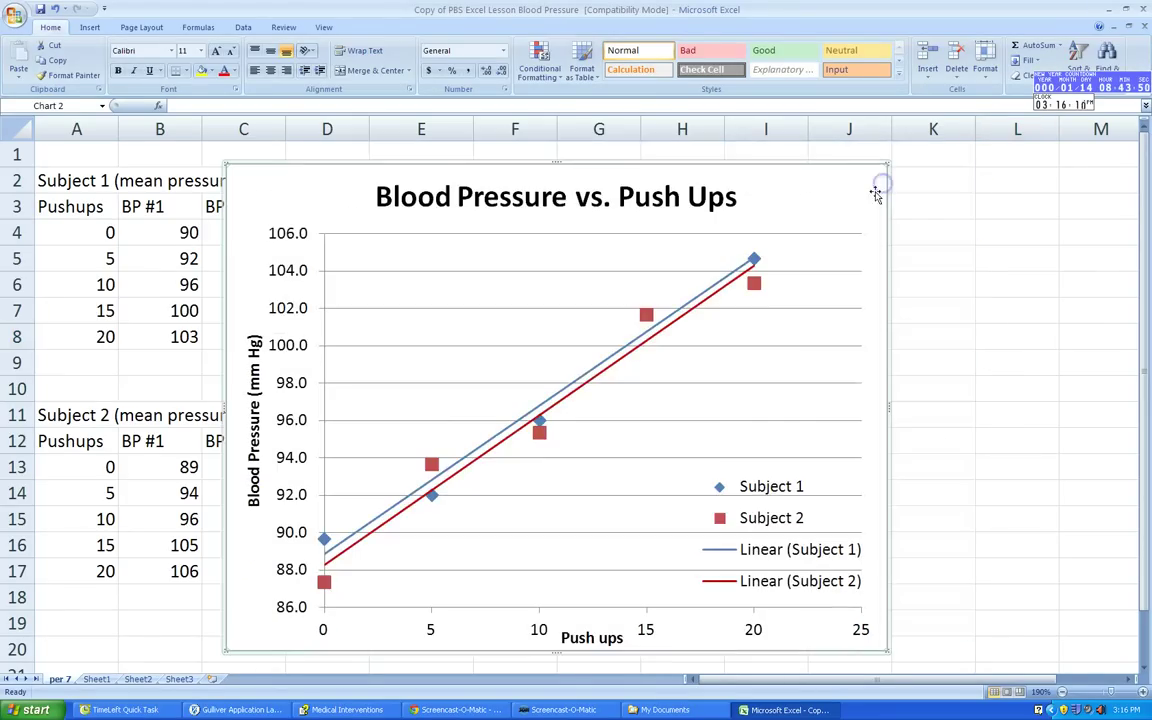
{"action": "left_click", "coordinate": [600, 604]}
{"action": "left_click_drag", "start_coordinate": [591, 607], "coordinate": [596, 590]}
Move the legend slightly up inside the plot area and give it a solid white fill.
{"action": "left_click_drag", "start_coordinate": [819, 556], "coordinate": [816, 452]}
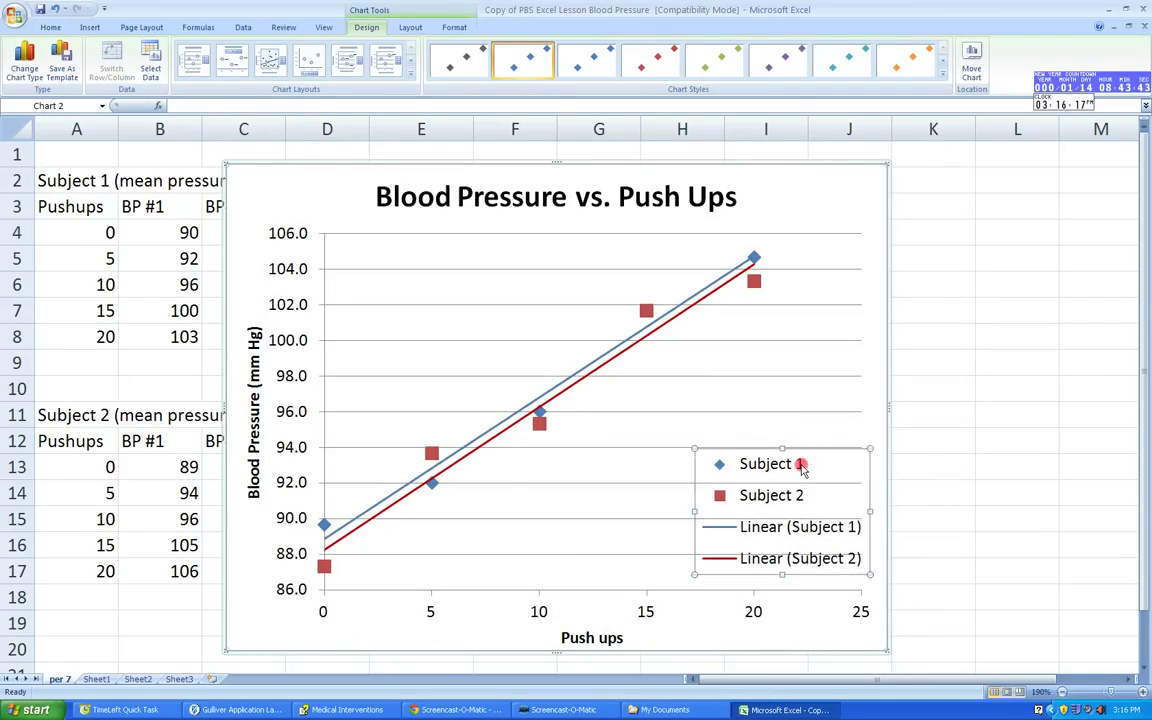
{"action": "right_click", "coordinate": [803, 470]}
{"action": "left_click", "coordinate": [842, 567]}
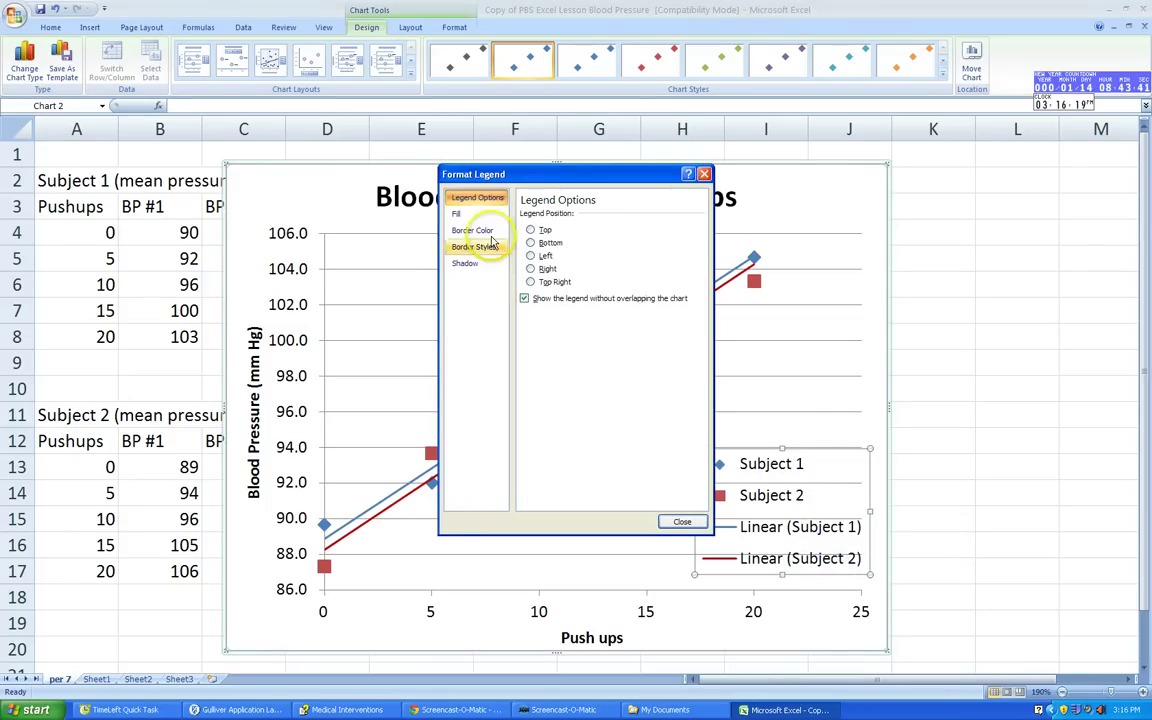
{"action": "left_click", "coordinate": [457, 214]}
{"action": "left_click", "coordinate": [535, 229]}
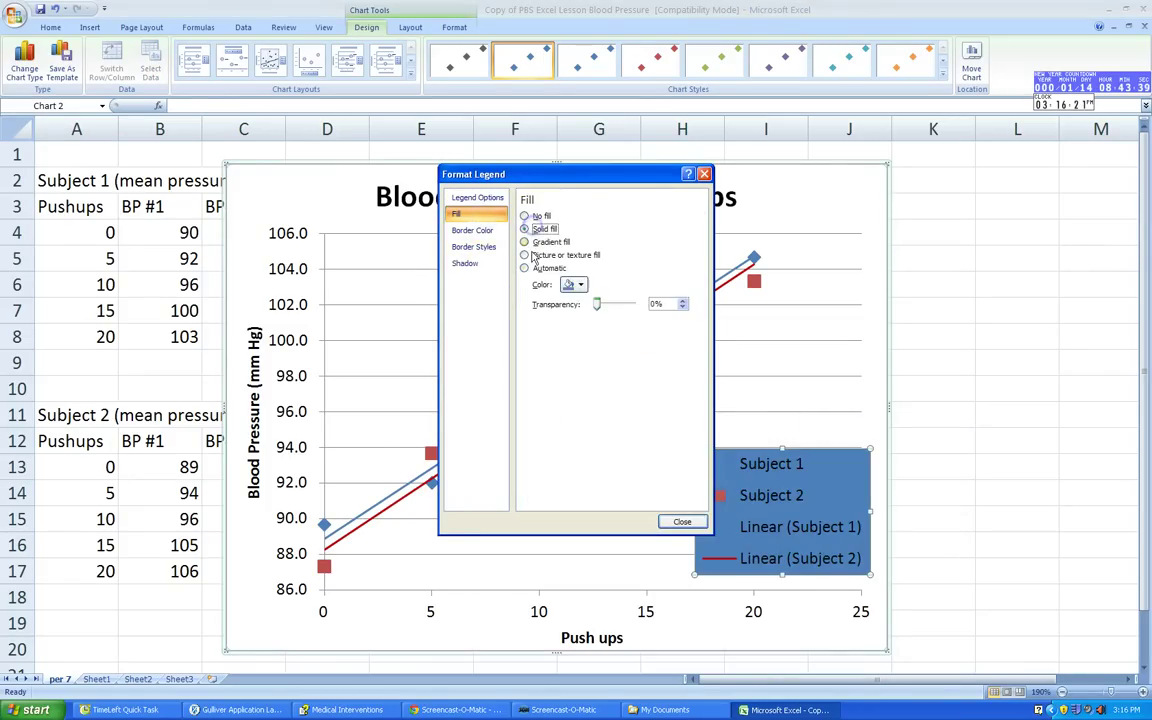
{"action": "left_click", "coordinate": [573, 285]}
{"action": "left_click", "coordinate": [564, 315]}
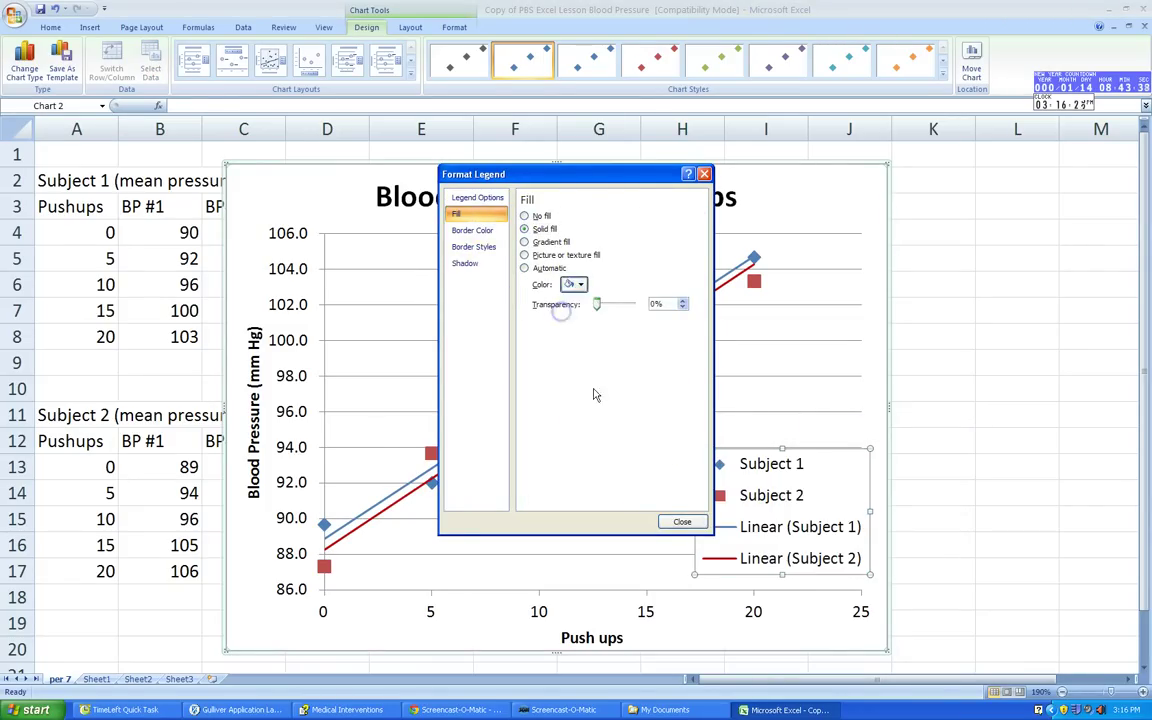
{"action": "left_click", "coordinate": [680, 522]}
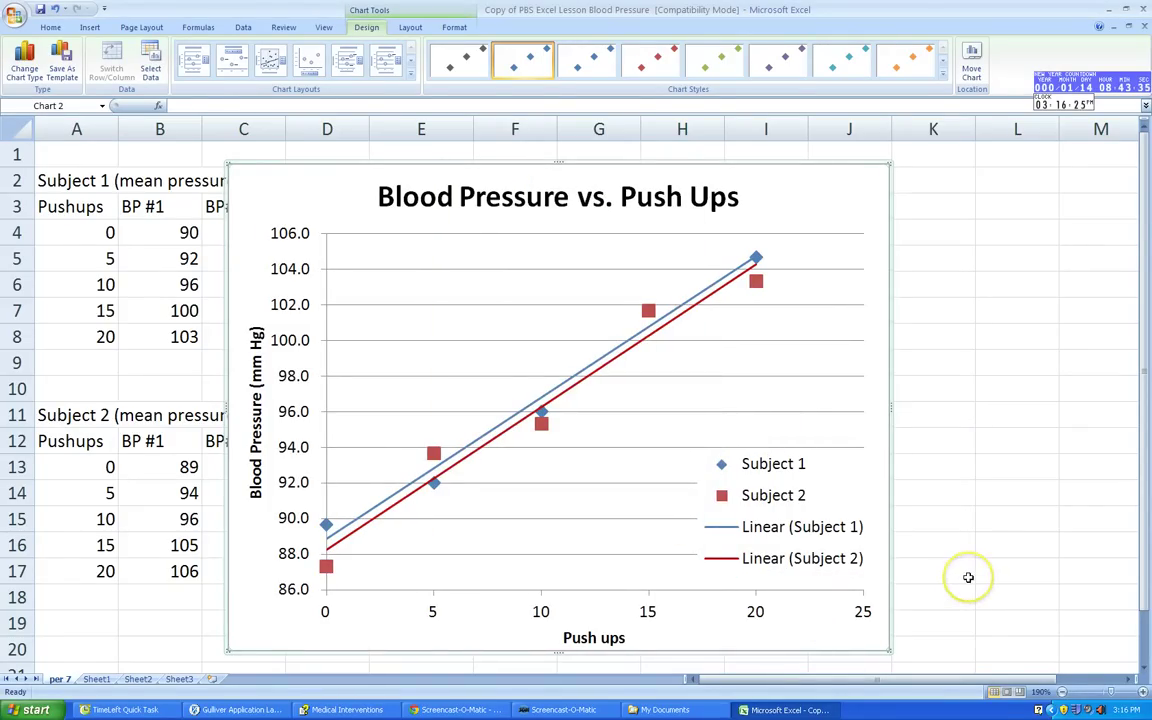
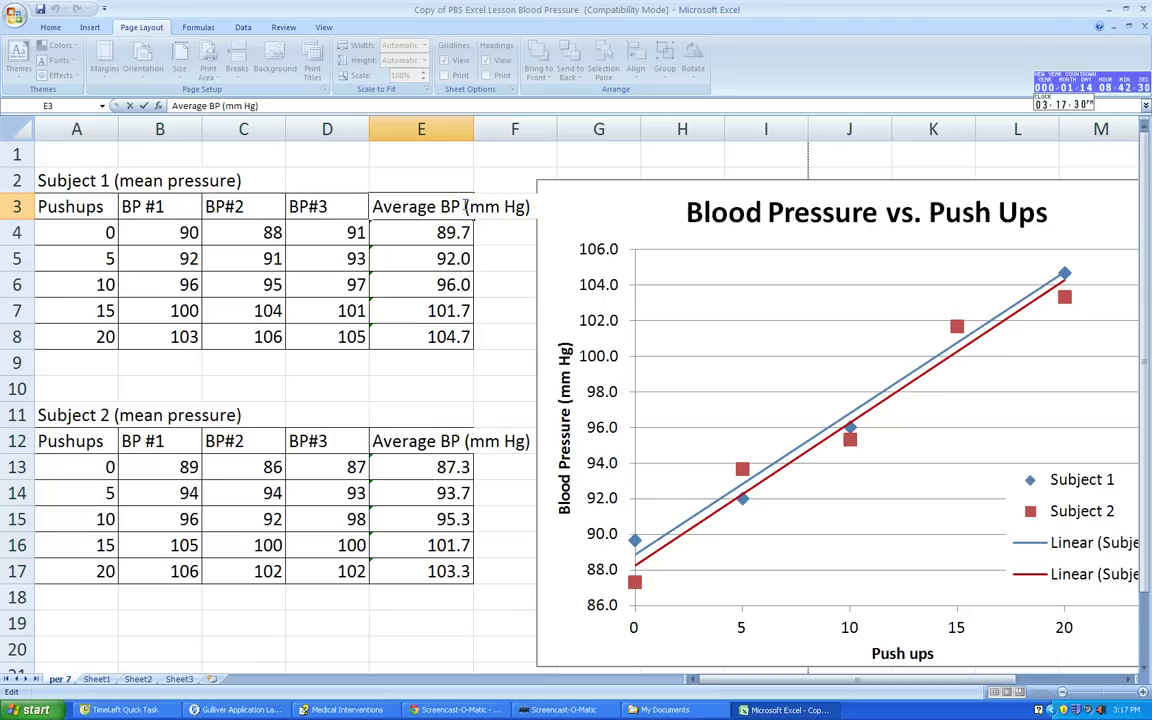
Insert a line break before "(mm Hg)" in the Average BP headers of both tables, cells E3 and E12.
{"action": "key", "text": "alt+Return"}
{"action": "left_click", "coordinate": [425, 497]}
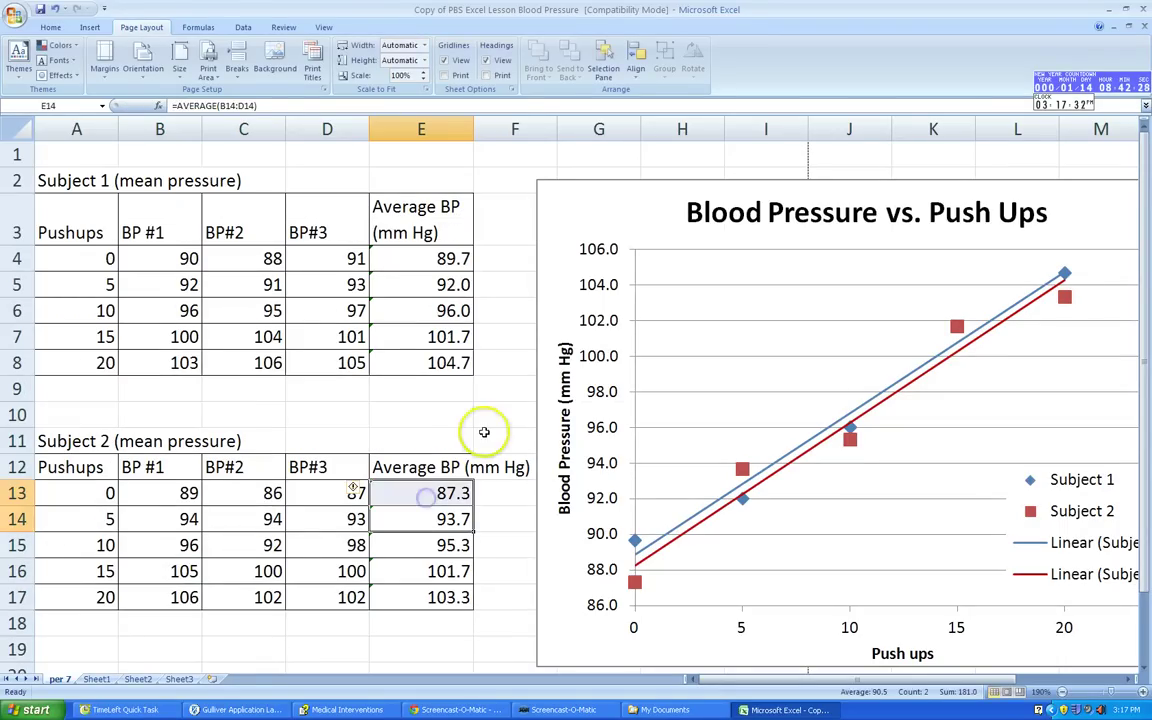
{"action": "double_click", "coordinate": [463, 460]}
{"action": "key", "text": "alt+Return"}
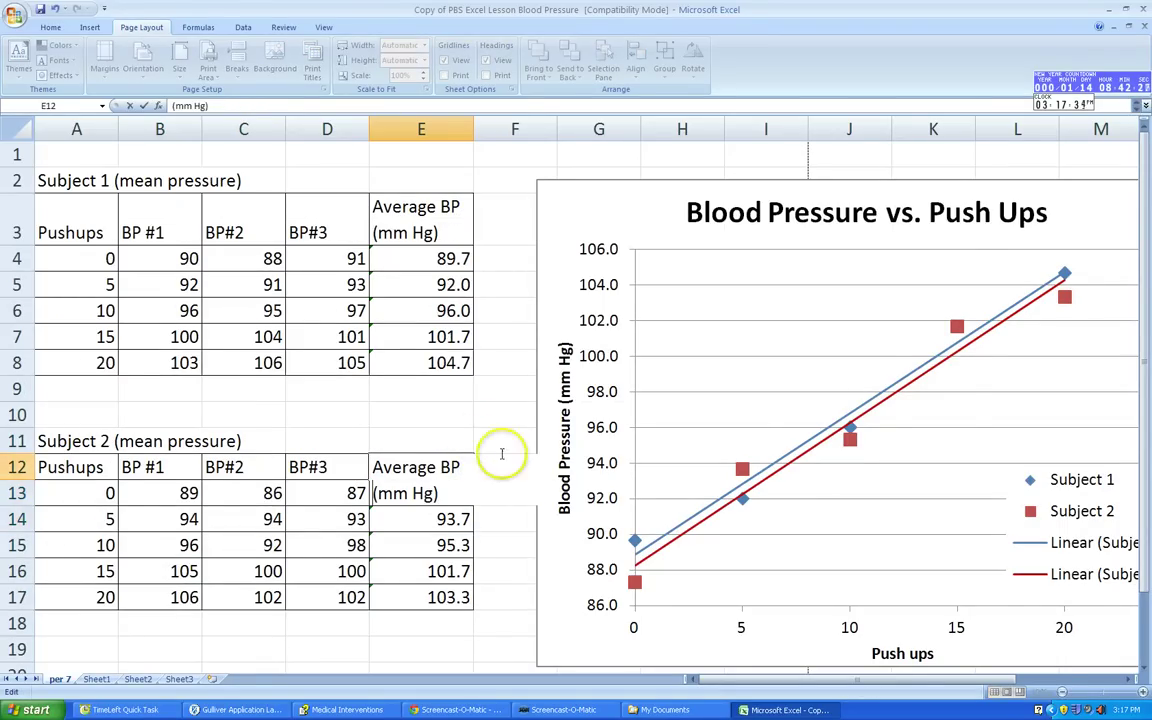
{"action": "left_click", "coordinate": [400, 441]}
{"action": "left_click", "coordinate": [386, 560]}
{"action": "left_click_drag", "start_coordinate": [400, 480], "coordinate": [326, 489]}
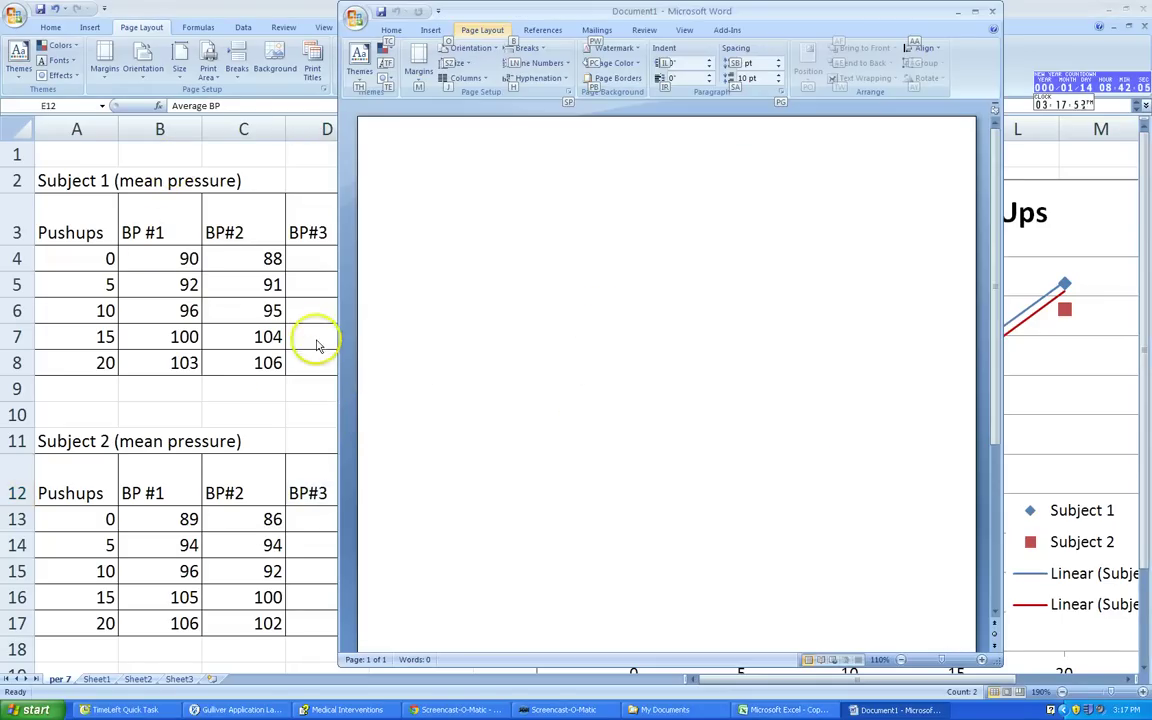
Move the blank Word document's window clear of the data tables, and copy the Subject 1 table, A2:E8, in Excel.
{"action": "left_click_drag", "start_coordinate": [558, 18], "coordinate": [735, 45]}
{"action": "left_click", "coordinate": [420, 362]}
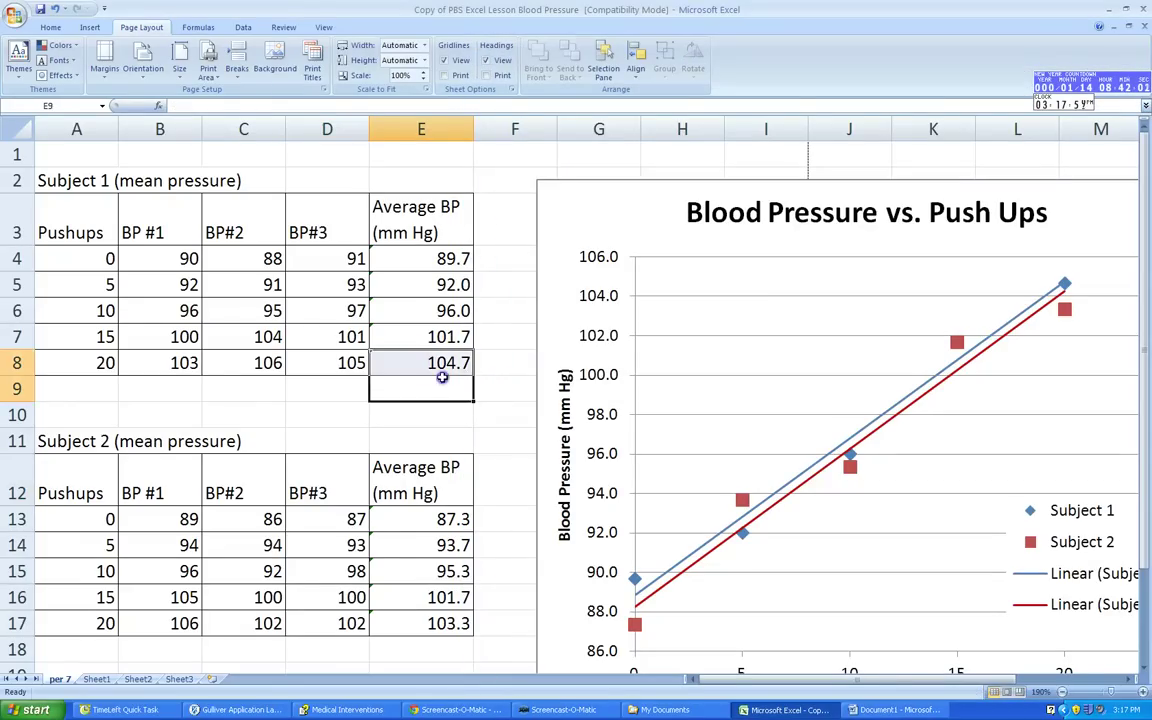
{"action": "left_click", "coordinate": [428, 405]}
{"action": "left_click_drag", "start_coordinate": [430, 362], "coordinate": [67, 177]}
{"action": "right_click", "coordinate": [67, 177]}
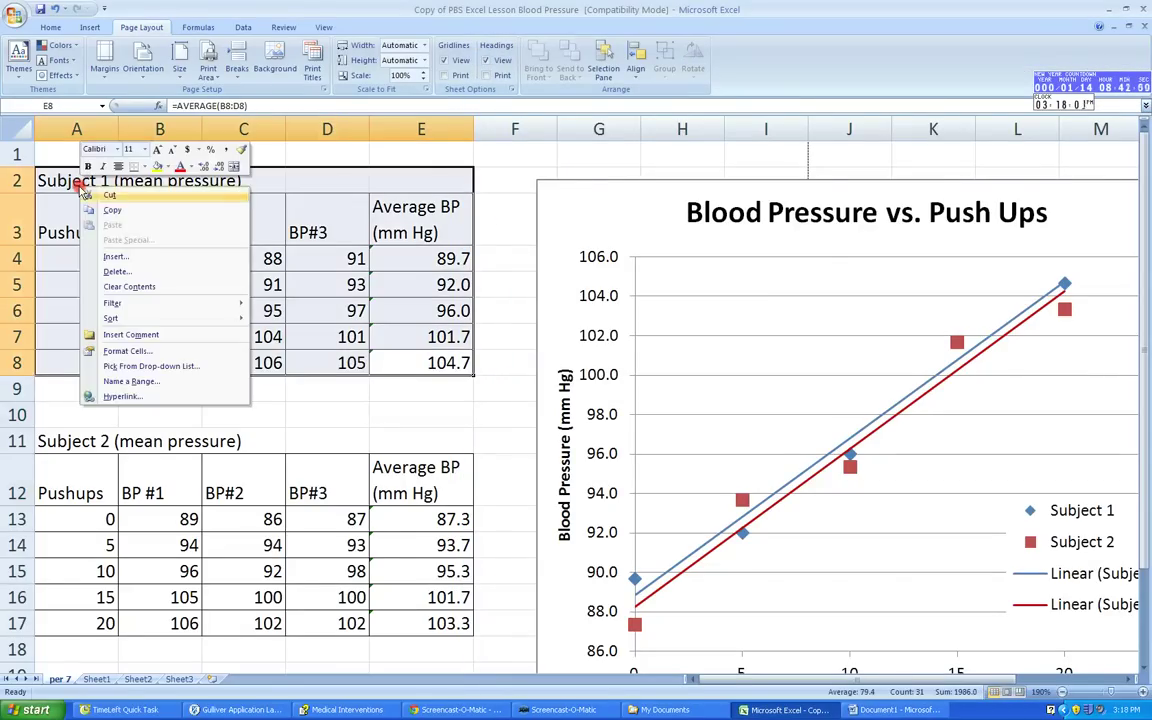
{"action": "left_click", "coordinate": [78, 216]}
Switch to Word and paste the Subject 1 table at the start of the blank document.
{"action": "left_click", "coordinate": [848, 710]}
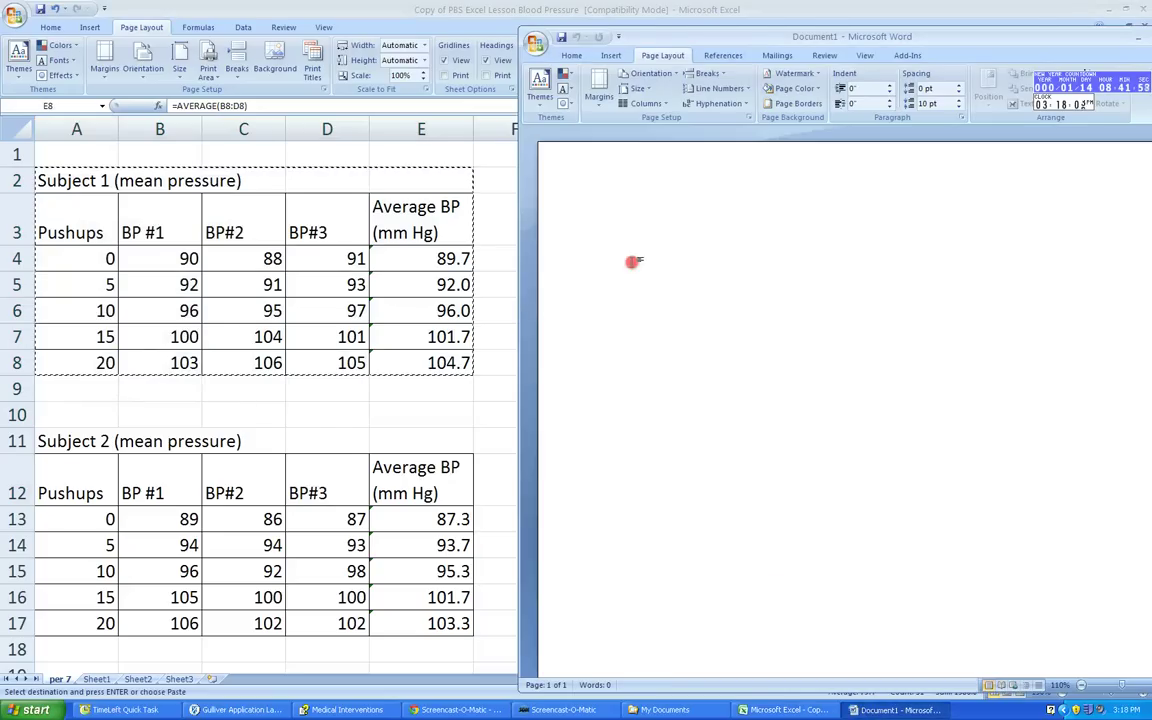
{"action": "right_click", "coordinate": [631, 259]}
{"action": "left_click", "coordinate": [667, 300]}
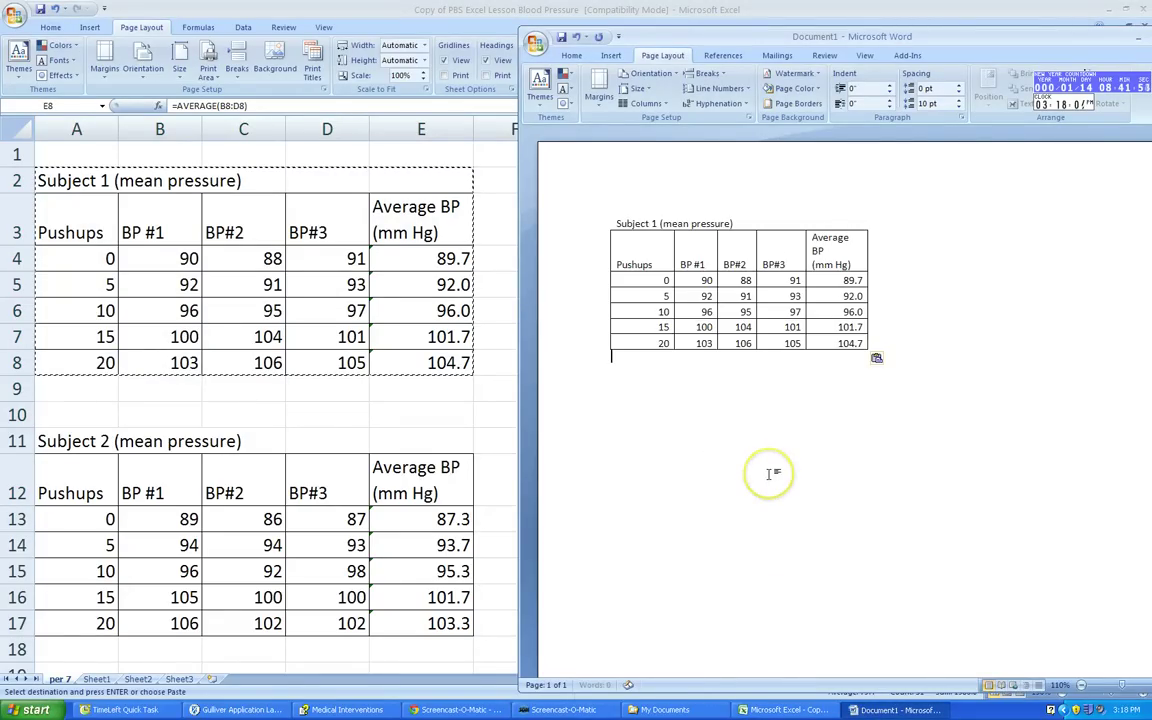
Switch back to Excel and copy the Subject 2 table with its heading, A11:E17.
{"action": "left_click", "coordinate": [430, 622]}
{"action": "left_click_drag", "start_coordinate": [430, 622], "coordinate": [78, 440]}
{"action": "right_click", "coordinate": [78, 440]}
{"action": "left_click", "coordinate": [110, 461]}
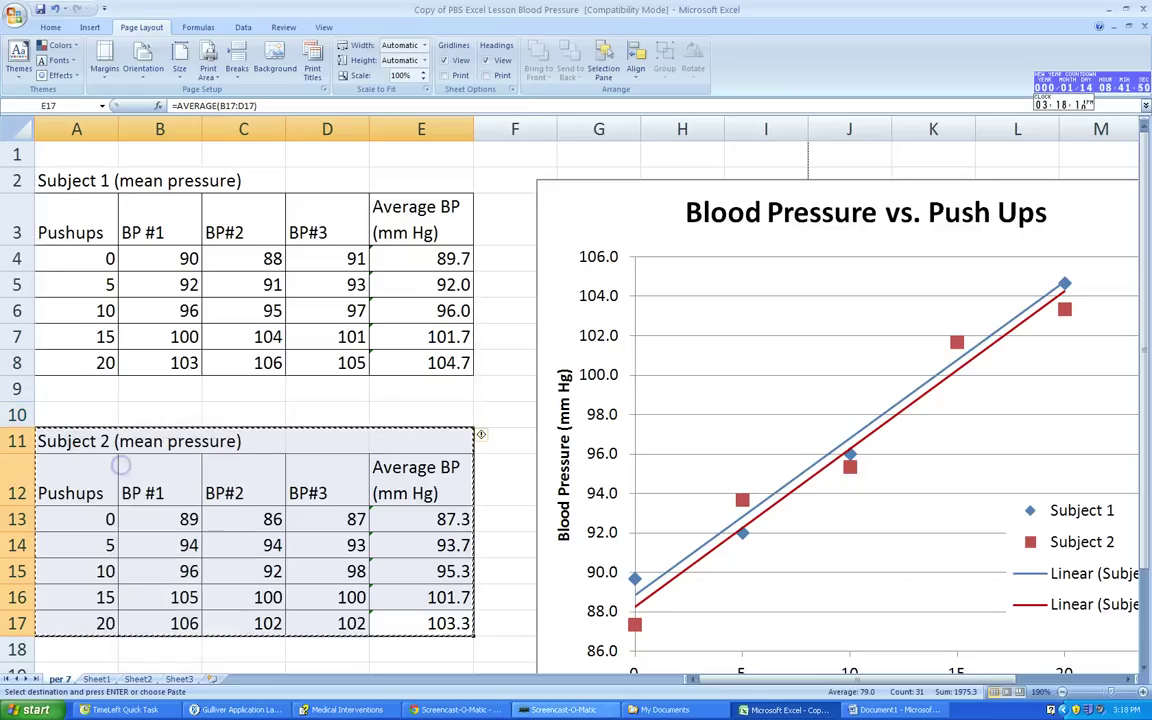
Switch to Word and paste the Subject 2 table below the Subject 1 table.
{"action": "left_click", "coordinate": [858, 710]}
{"action": "right_click", "coordinate": [652, 413]}
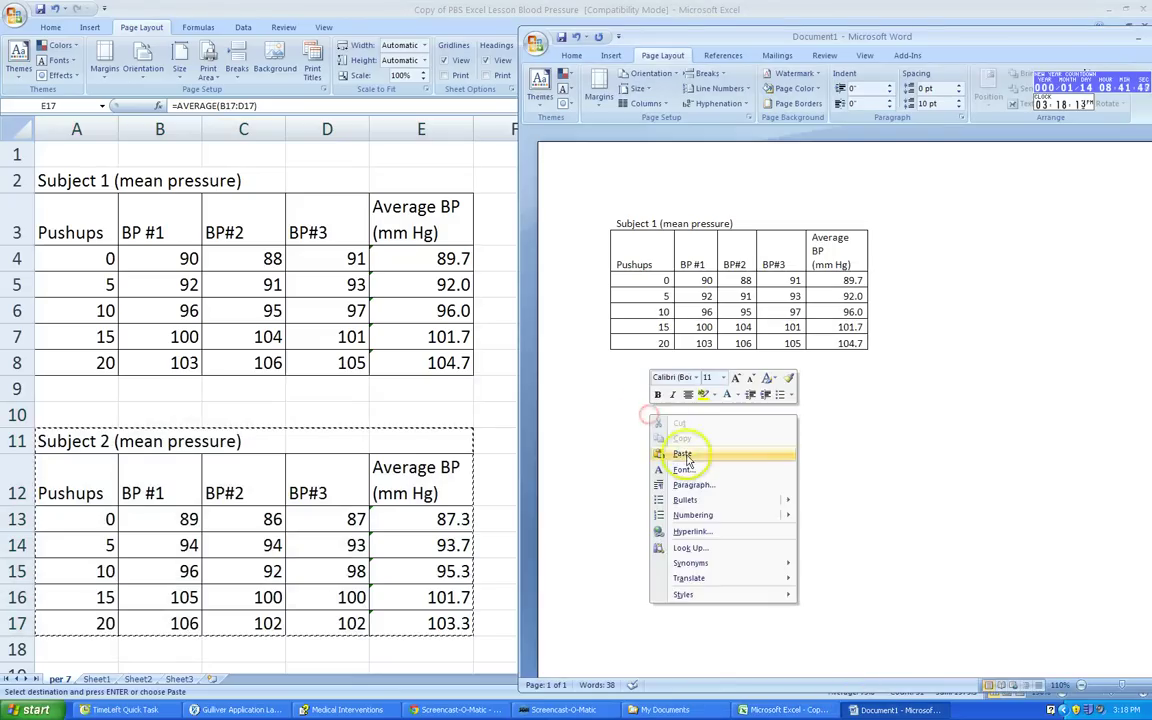
{"action": "left_click", "coordinate": [681, 513]}
Switch back to Excel and copy the whole Blood Pressure vs. Push Ups chart.
{"action": "left_click", "coordinate": [381, 465]}
{"action": "left_click", "coordinate": [752, 430]}
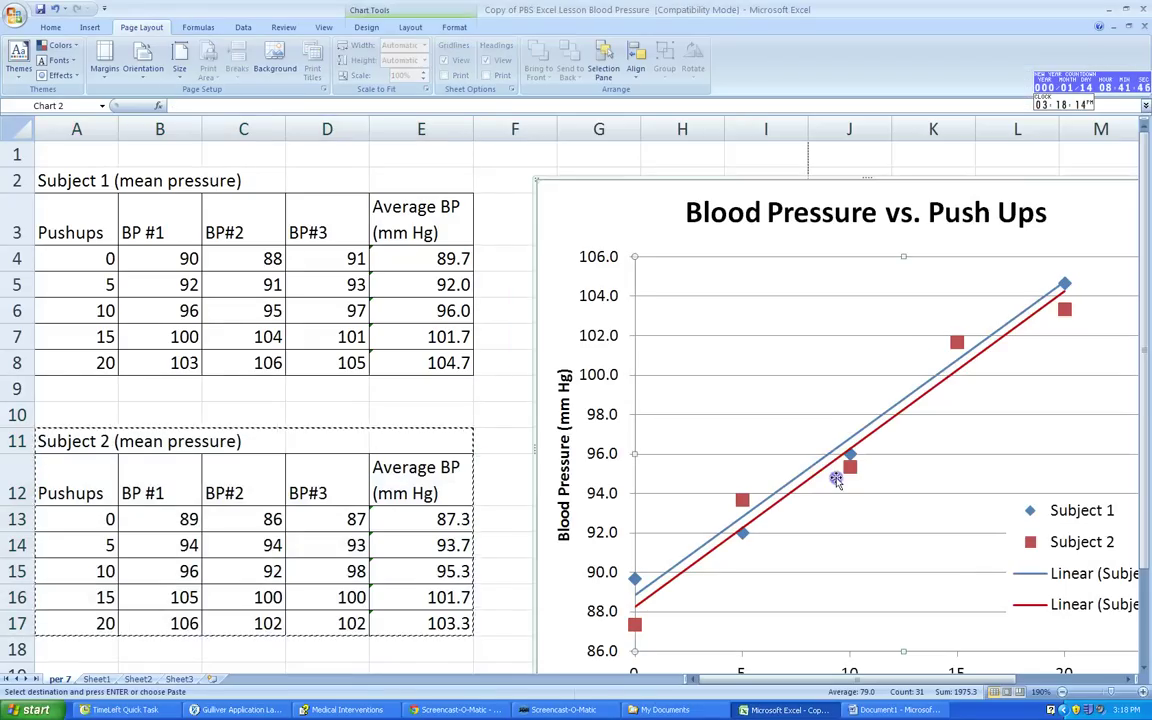
{"action": "right_click", "coordinate": [637, 179]}
{"action": "left_click", "coordinate": [663, 201]}
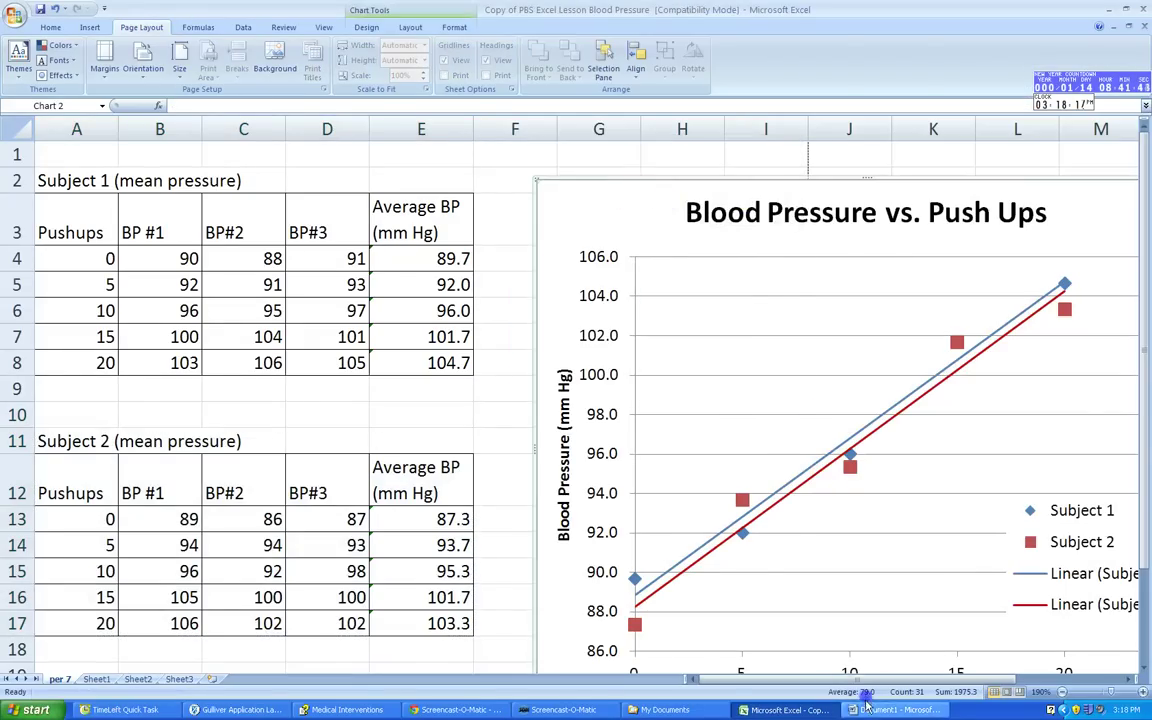
Switch to Word and paste the Blood Pressure vs. Push Ups chart below the Subject 2 table.
{"action": "left_click", "coordinate": [895, 710]}
{"action": "scroll", "coordinate": [775, 580], "scroll_direction": "down", "scroll_amount": 1}
{"action": "left_click", "coordinate": [645, 537]}
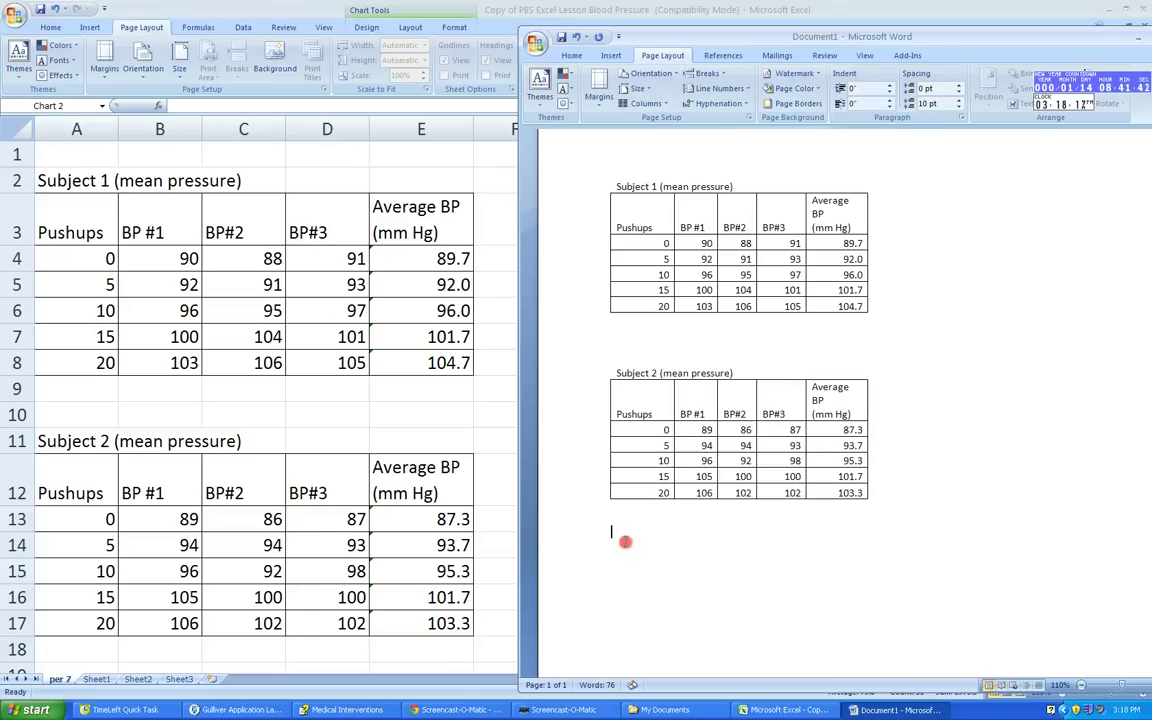
{"action": "right_click", "coordinate": [625, 541]}
{"action": "left_click", "coordinate": [677, 393]}
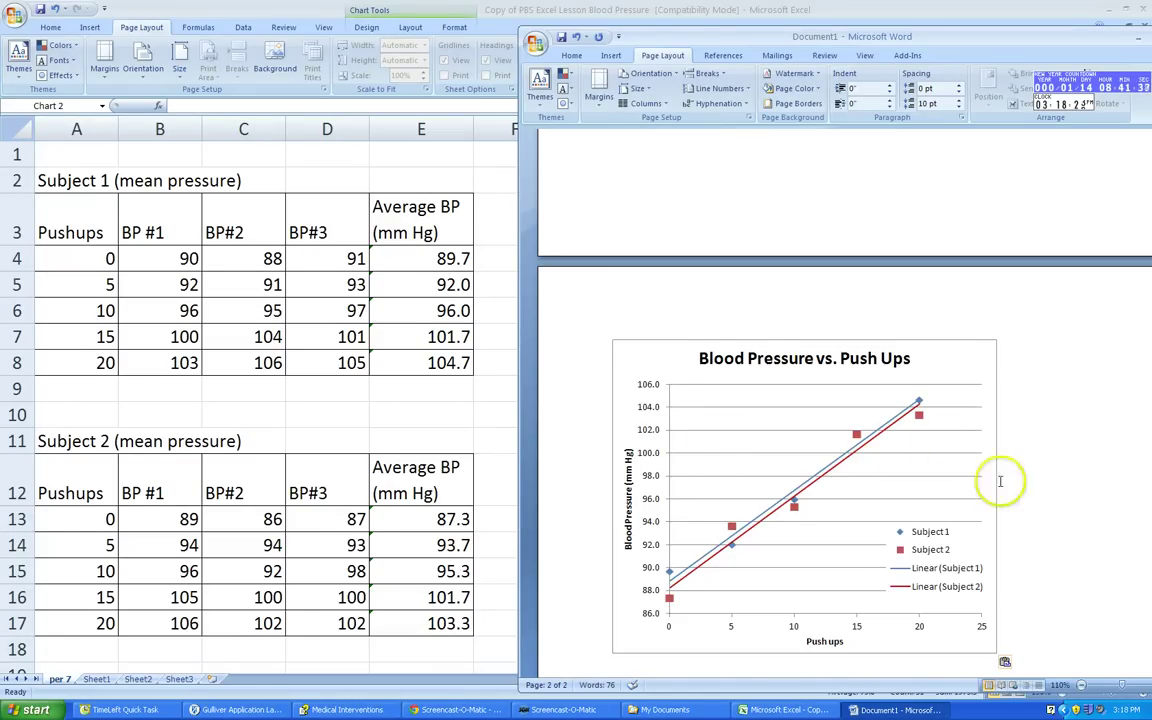
Shrink the pasted chart from its corner so it fits on the first page beneath the two tables.
{"action": "scroll", "coordinate": [1000, 481], "scroll_direction": "down", "scroll_amount": 3}
{"action": "left_click", "coordinate": [806, 426]}
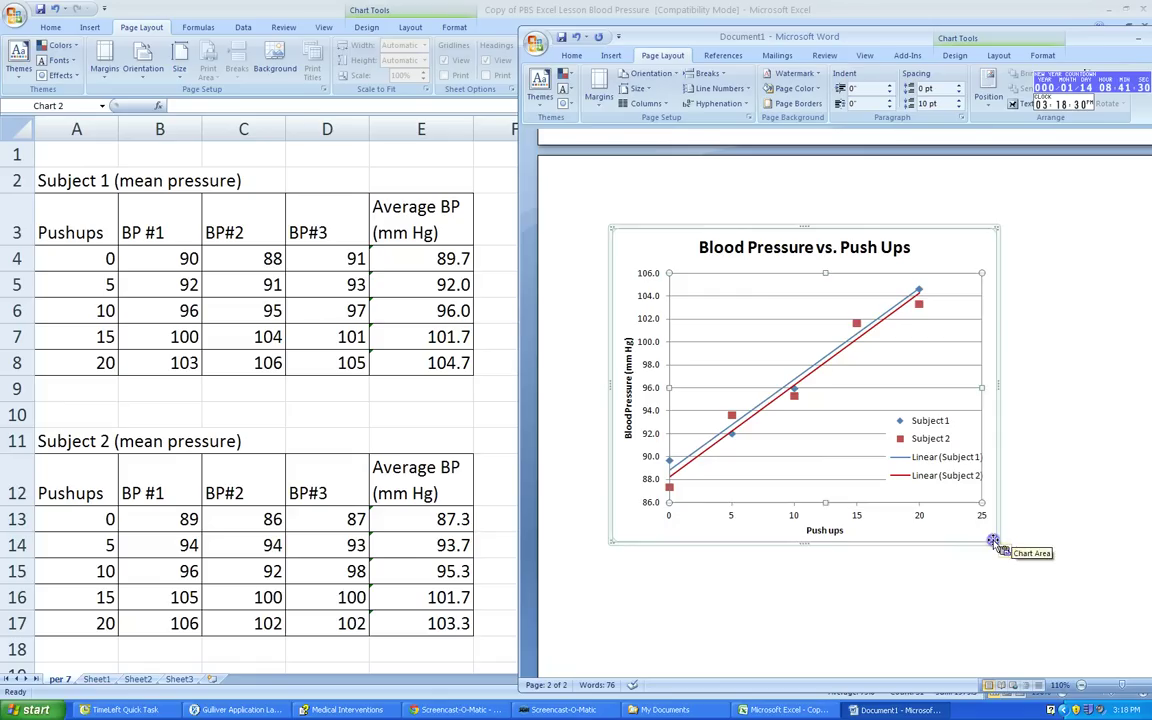
{"action": "left_click_drag", "start_coordinate": [997, 545], "coordinate": [943, 478]}
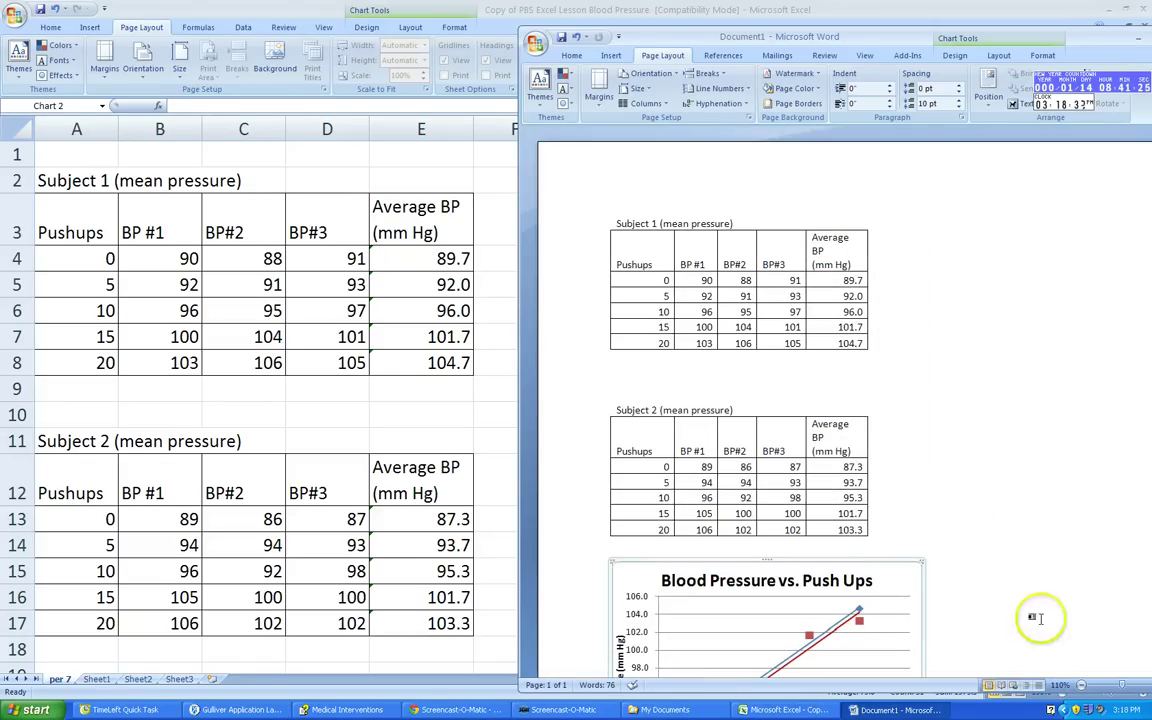
{"action": "scroll", "coordinate": [860, 520], "scroll_direction": "down", "scroll_amount": 2}
{"action": "scroll", "coordinate": [860, 520], "scroll_direction": "down", "scroll_amount": 3}
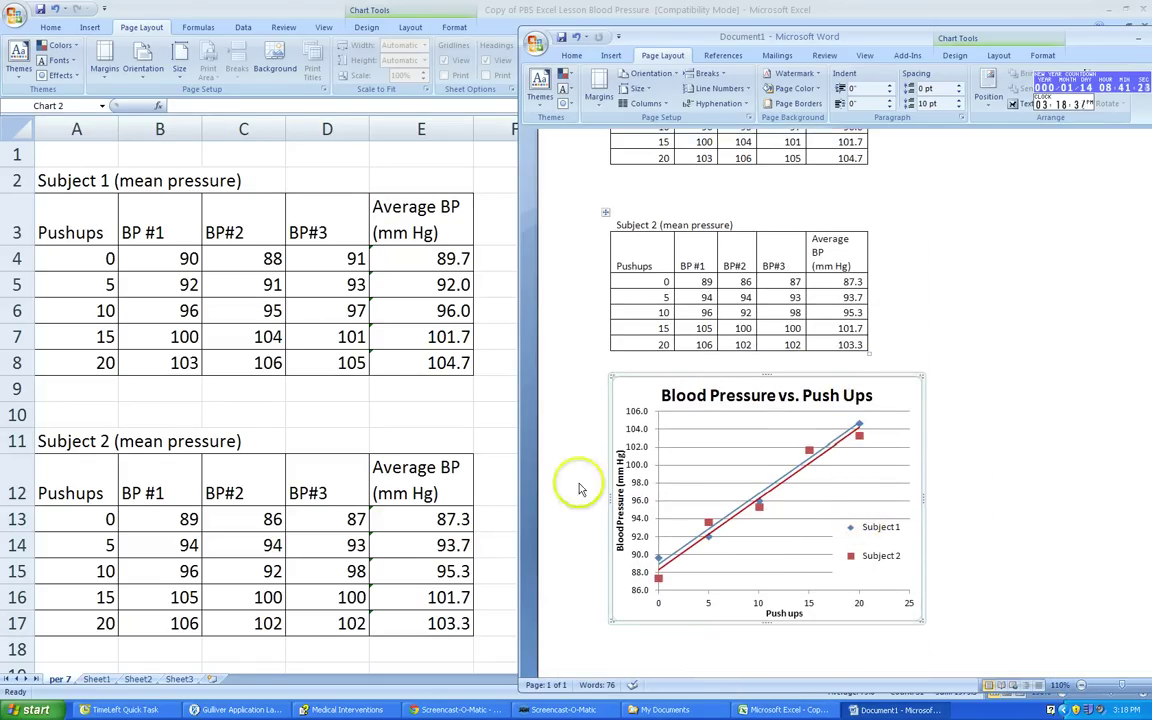